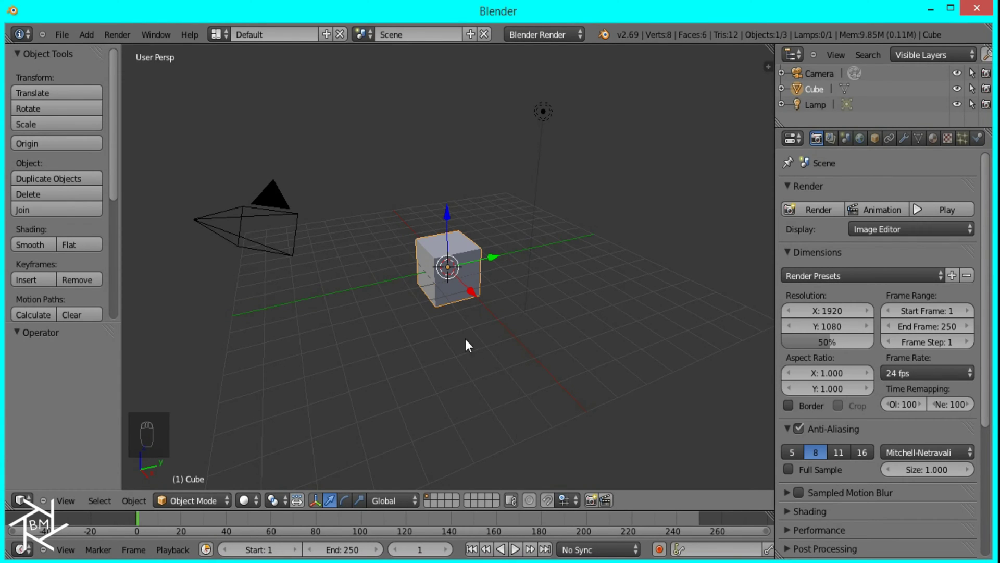
- Select the default cube and lamp together and delete them
middle_drag(422, 319, 537, 365)
shift+right_click(584, 239)
key(x)
click(546, 304)
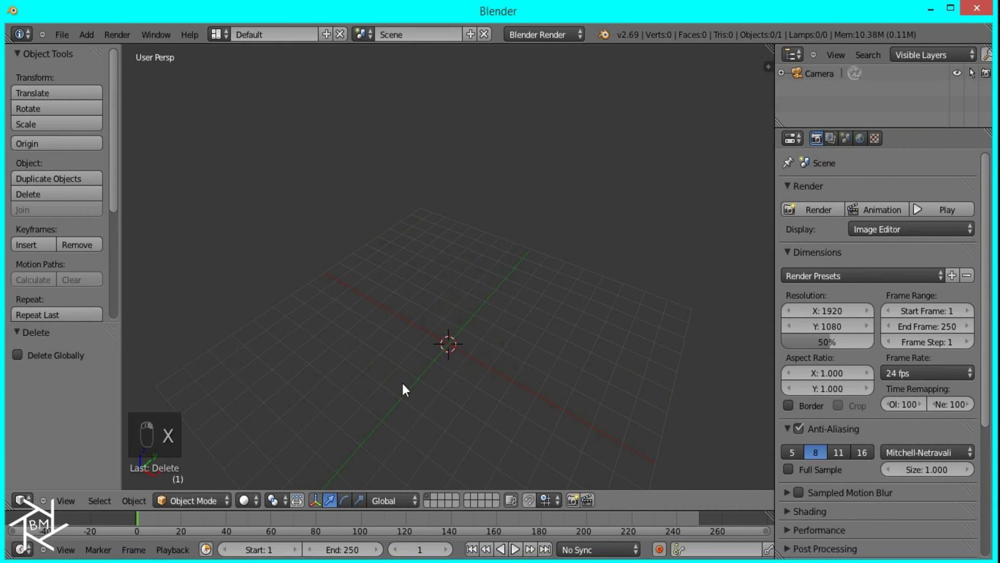
- Switch the viewport to top orthographic view
key(KP_1)
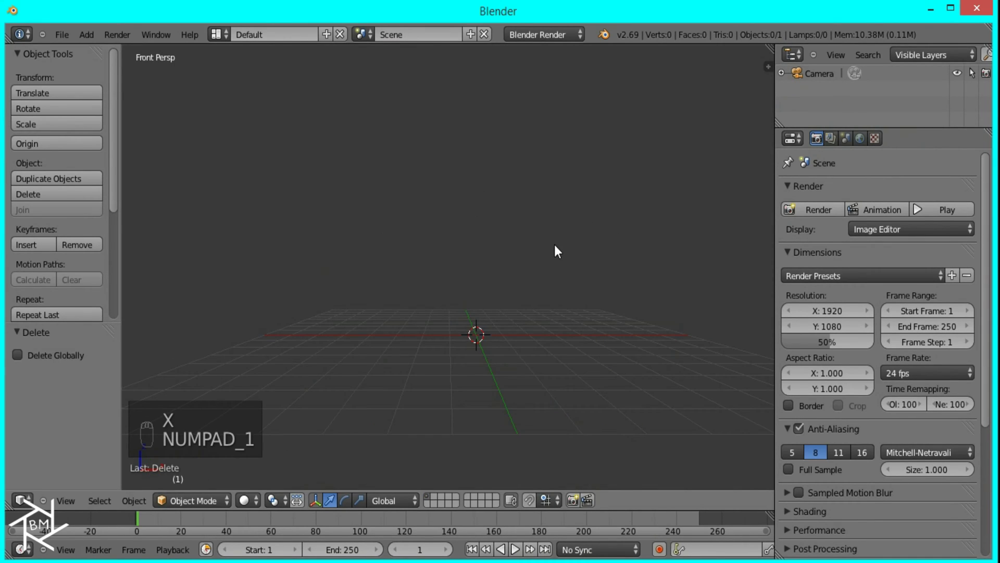
key(KP_7)
key(KP_5)
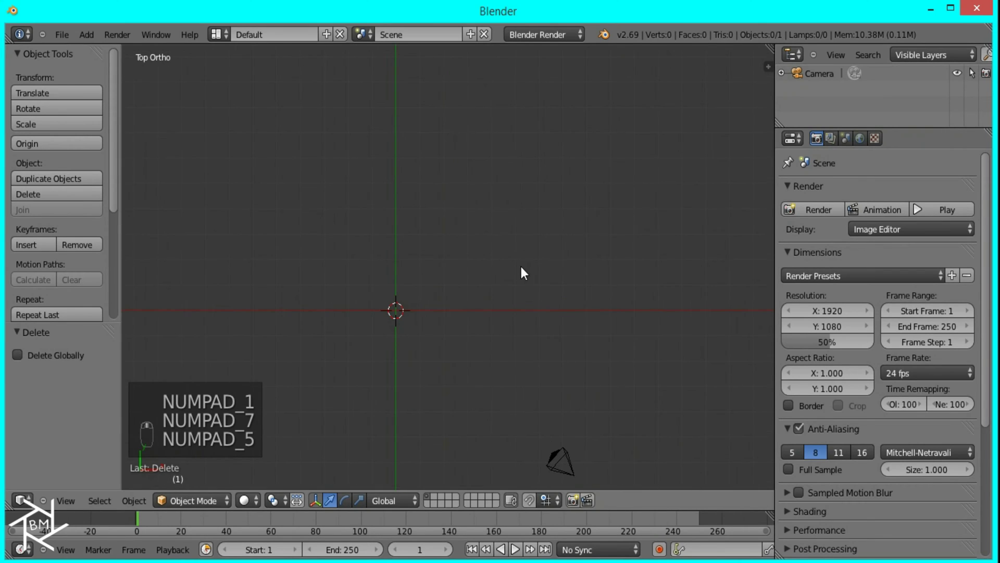
- Add Reference_BatmanLogo.jpg as a viewport background image from the sidebar
key(n)
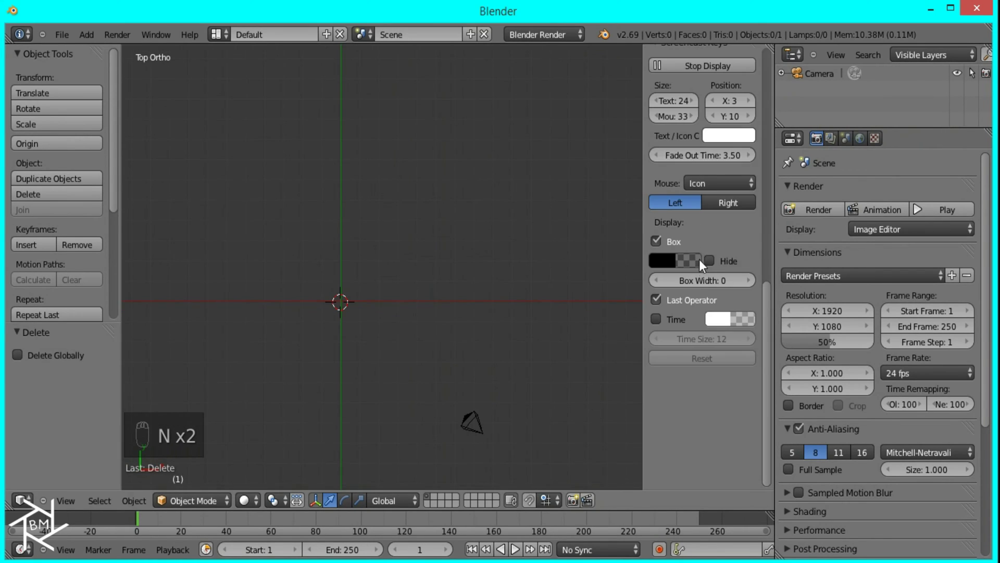
scroll(700, 264, up, 7)
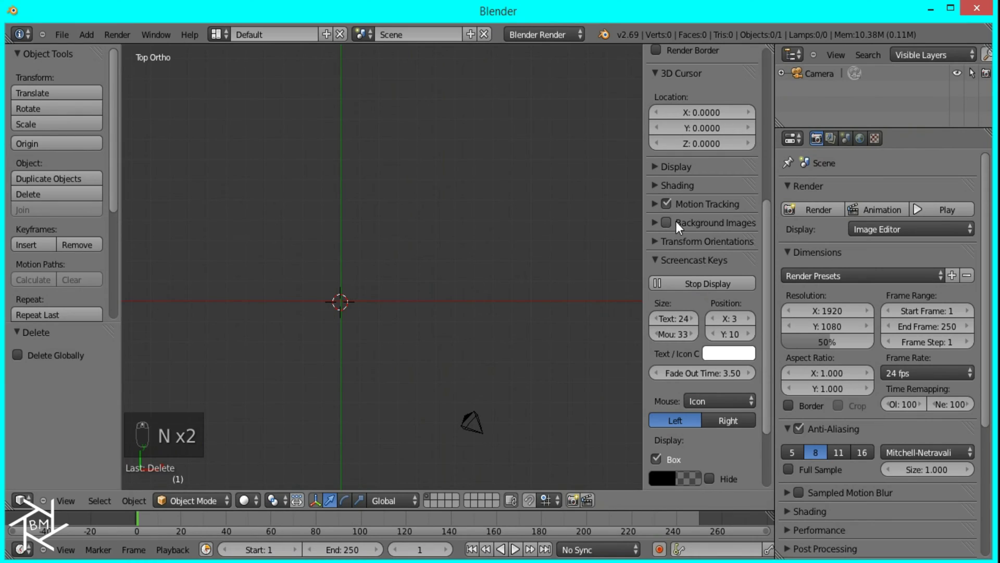
click(693, 222)
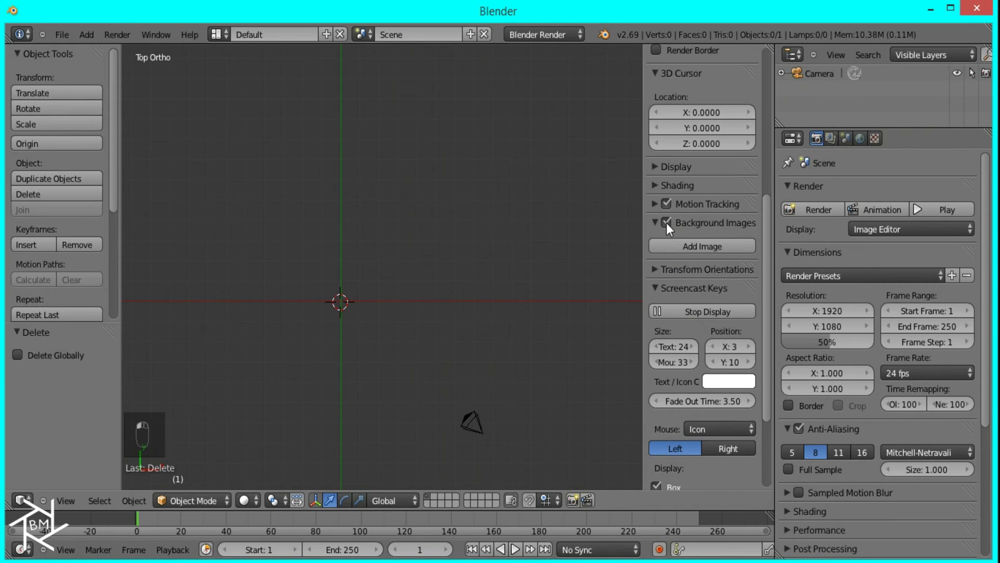
click(677, 244)
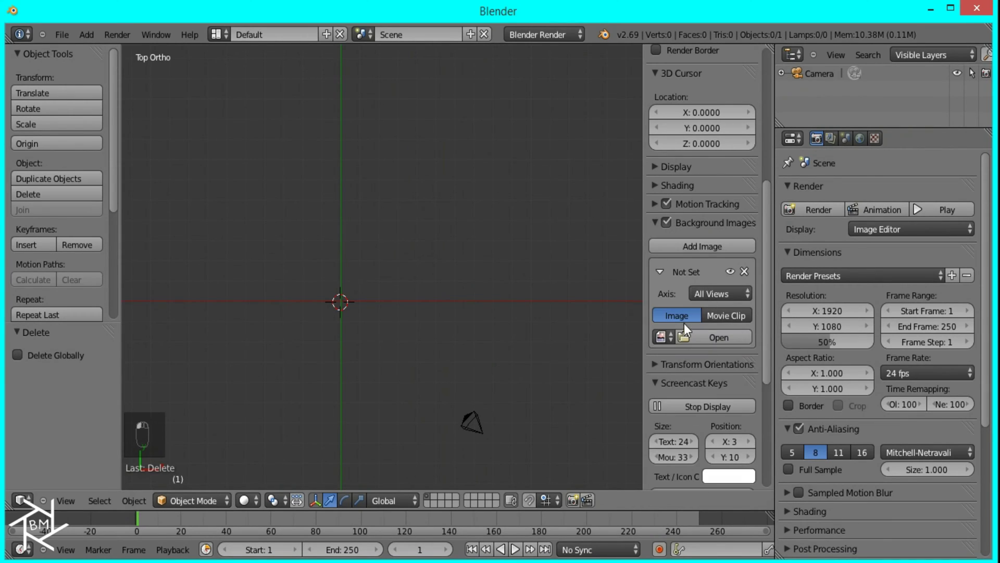
click(663, 337)
click(701, 361)
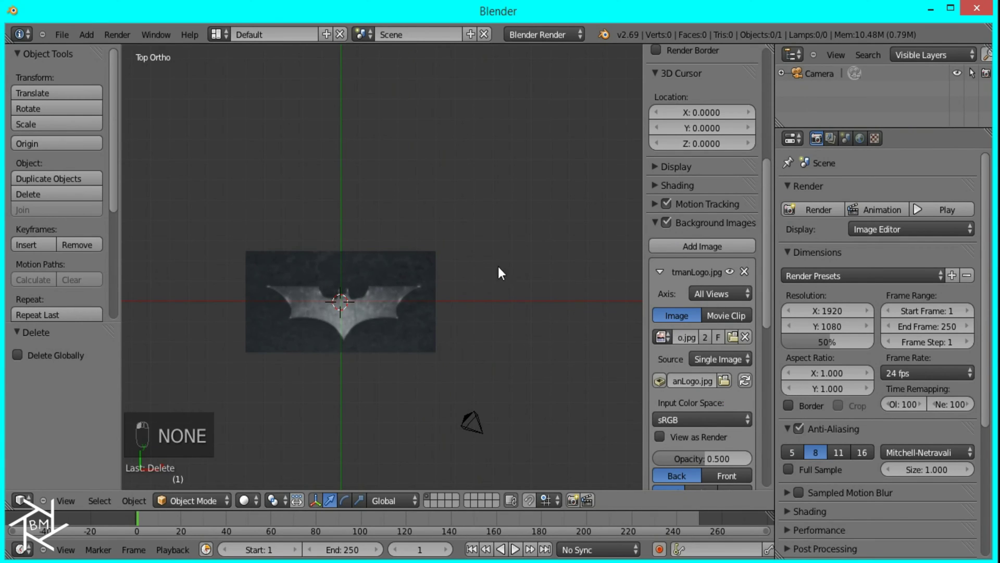
- Hide the sidebar and zoom in with the bat logo centred
scroll(398, 354, up, 4)
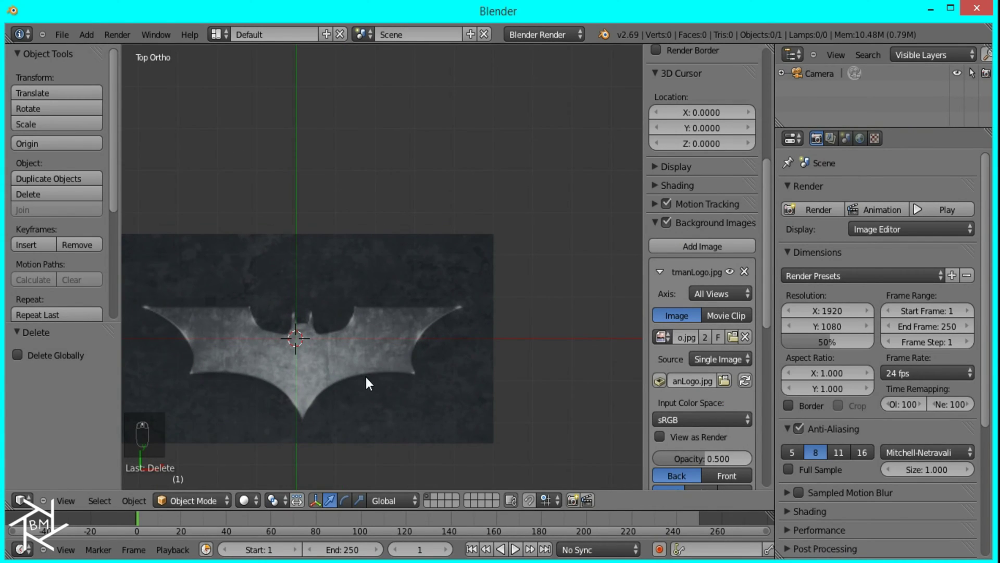
scroll(373, 376, up, 3)
shift+middle_drag(373, 377, 505, 373)
key(n)
scroll(546, 420, up, 1)
shift+middle_drag(546, 420, 464, 359)
scroll(461, 352, up, 2)
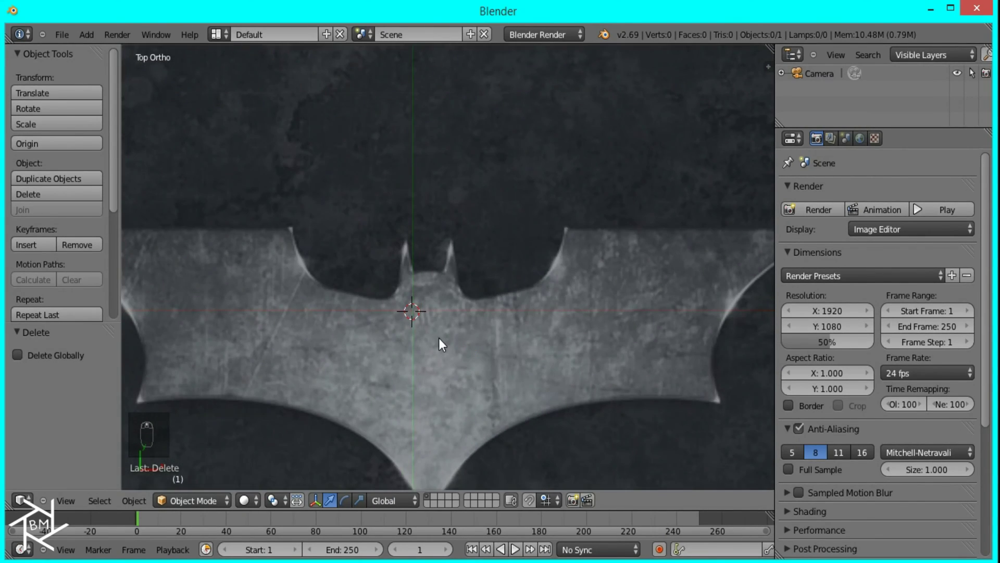
- Add a new NURBS path curve to the scene
key(shift+a)
mouse_move(429, 351)
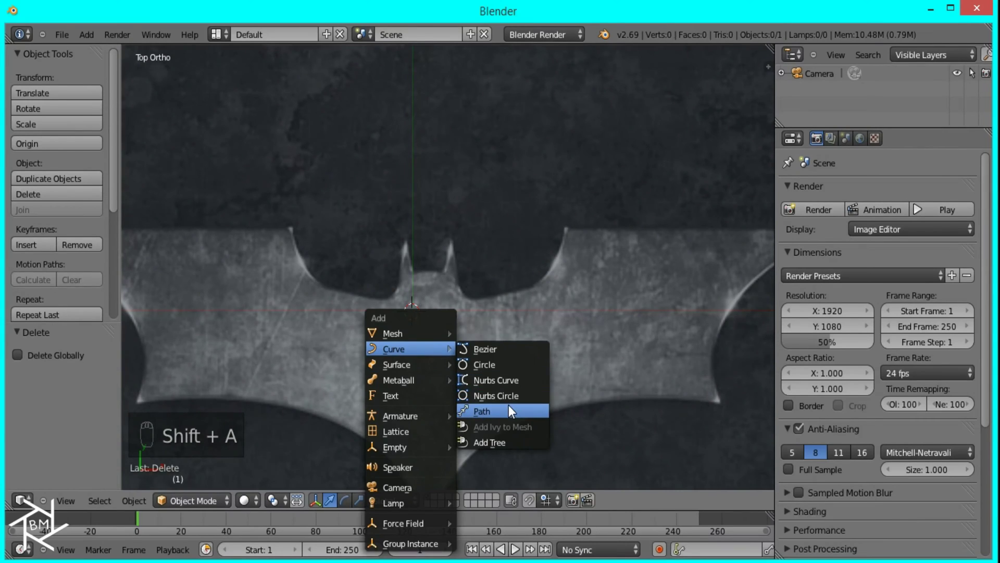
click(509, 405)
scroll(480, 392, up, 5)
key(Tab)
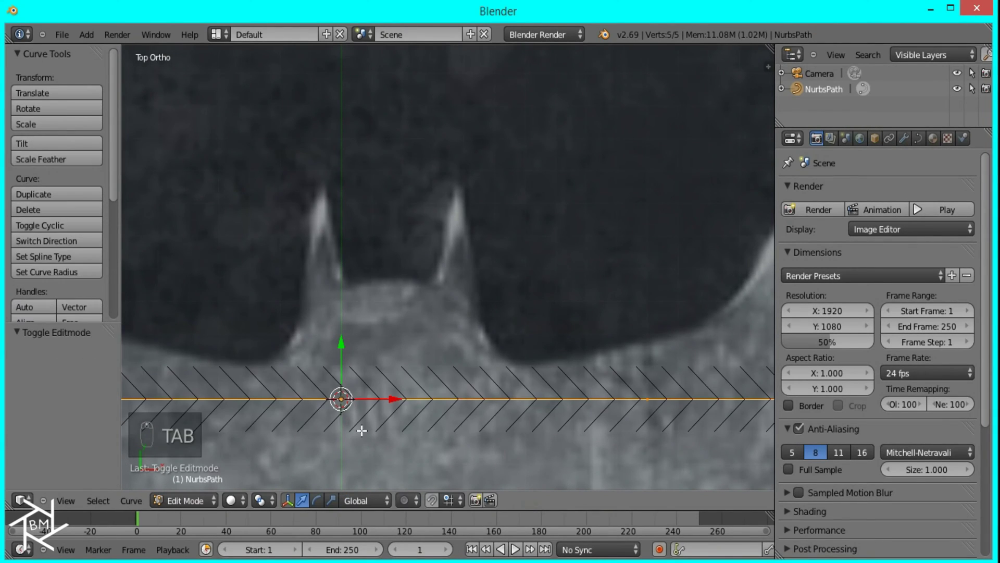
scroll(334, 400, down, 4)
key(Tab)
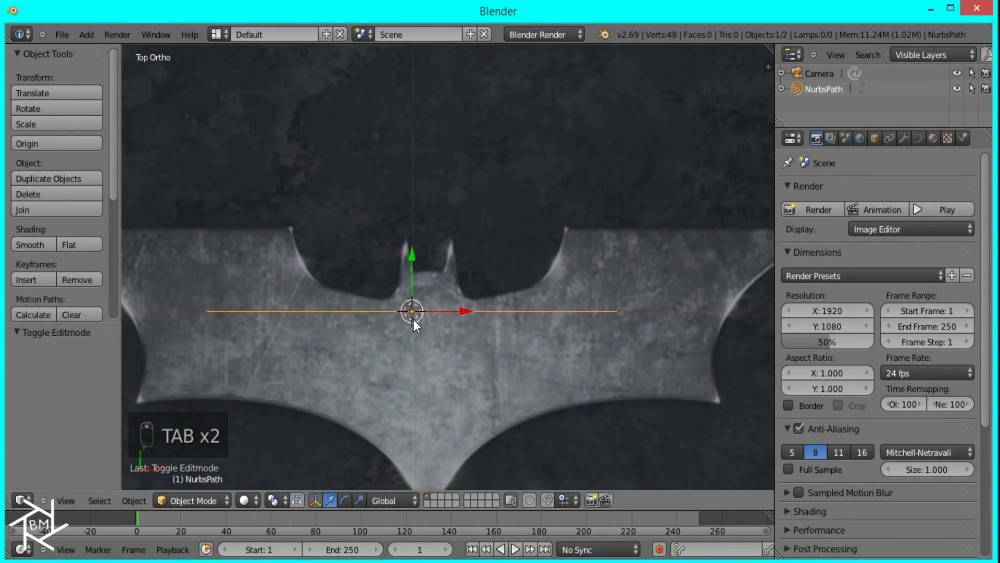
- Shrink the path and move it onto the bat's head
key(g)
click(429, 381)
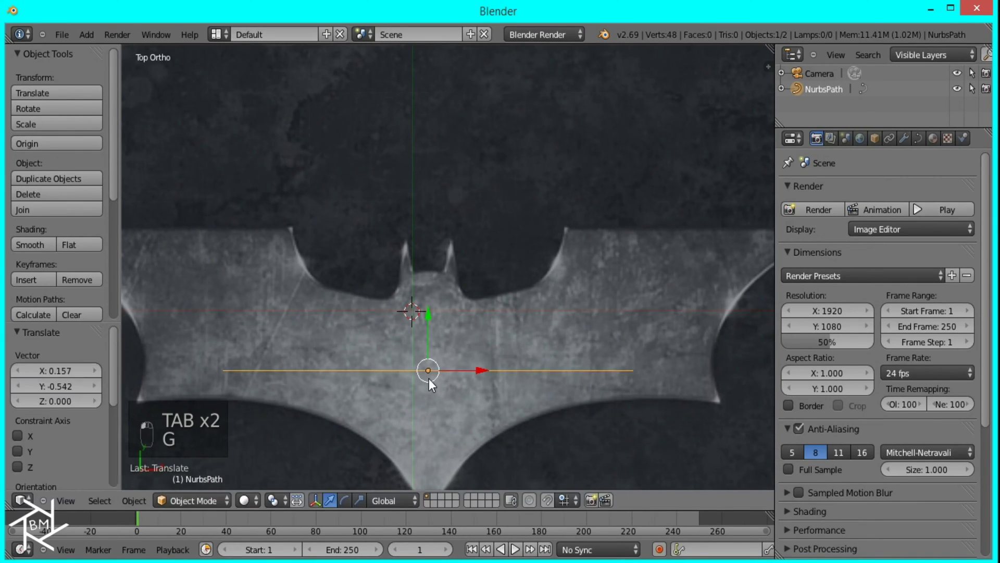
key(Tab)
key(s)
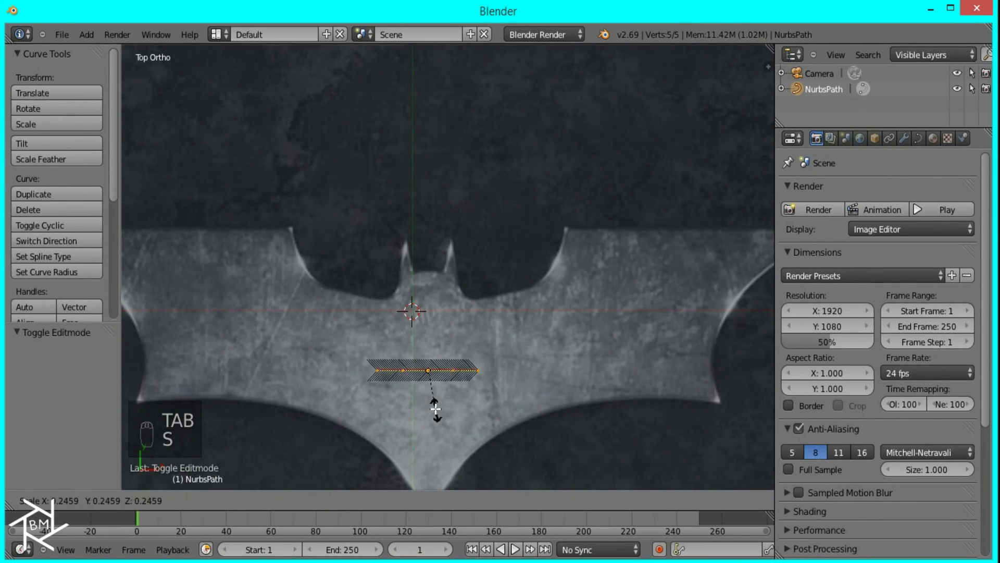
click(443, 414)
key(g)
click(453, 370)
scroll(449, 384, up, 8)
- Place the path's left end and middle points on the head outline
shift+middle_drag(234, 346, 318, 357)
right_click(320, 363)
key(g)
click(377, 344)
key(g)
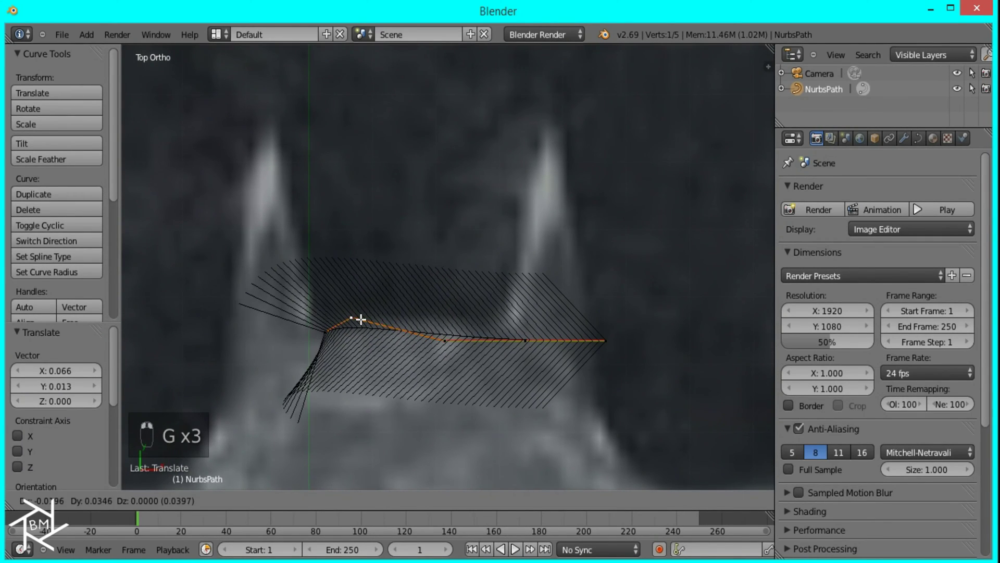
click(361, 319)
right_click(444, 340)
key(g)
click(386, 312)
- Place the path's remaining point and right end on the outline
right_click(524, 339)
key(g)
click(458, 328)
right_click(593, 345)
key(g)
click(451, 318)
- Extrude new curve points along the outline toward the ear's edge
scroll(487, 370, up, 5)
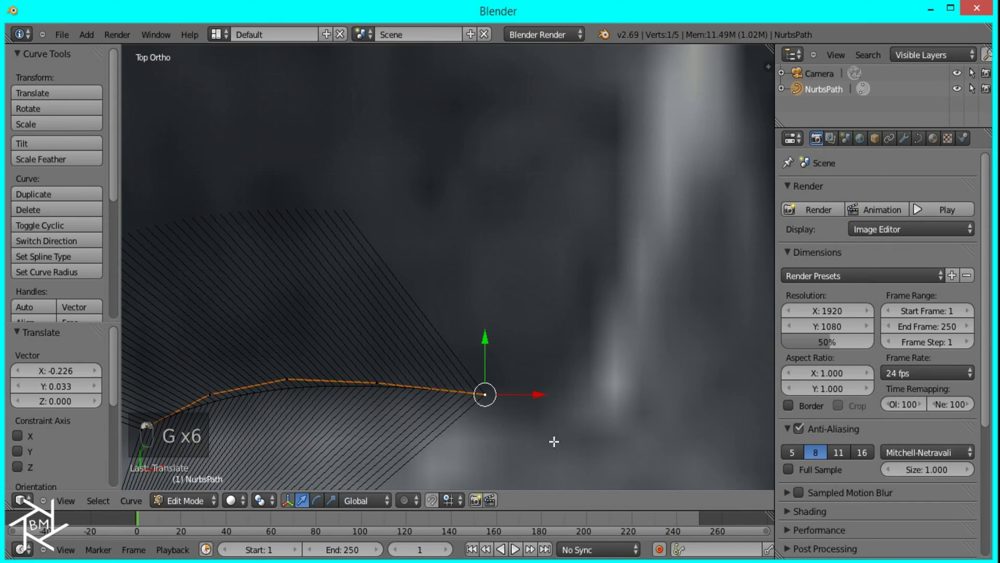
key(e)
click(625, 455)
key(e)
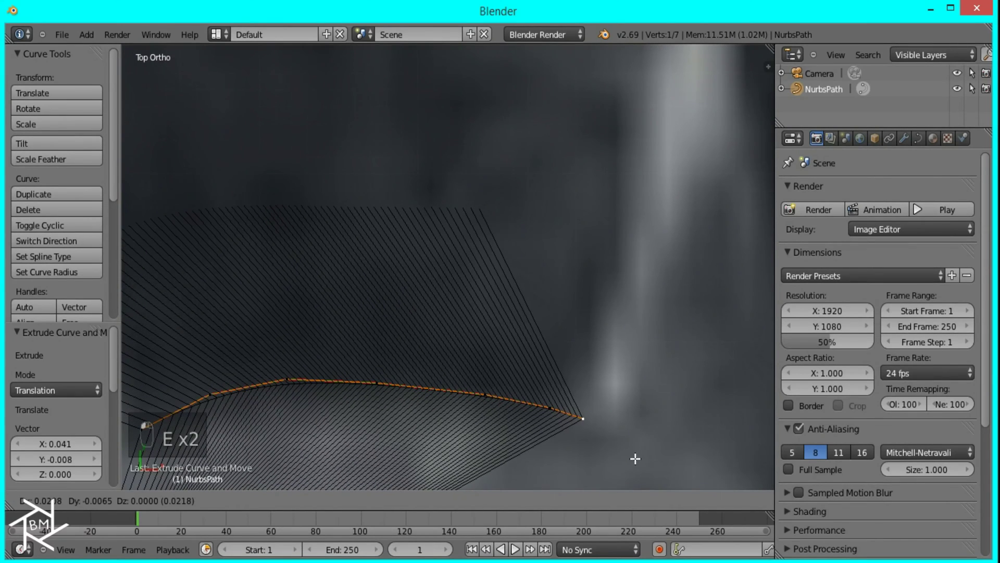
click(637, 452)
key(e)
click(640, 445)
key(e)
click(652, 330)
shift+middle_drag(652, 330, 467, 530)
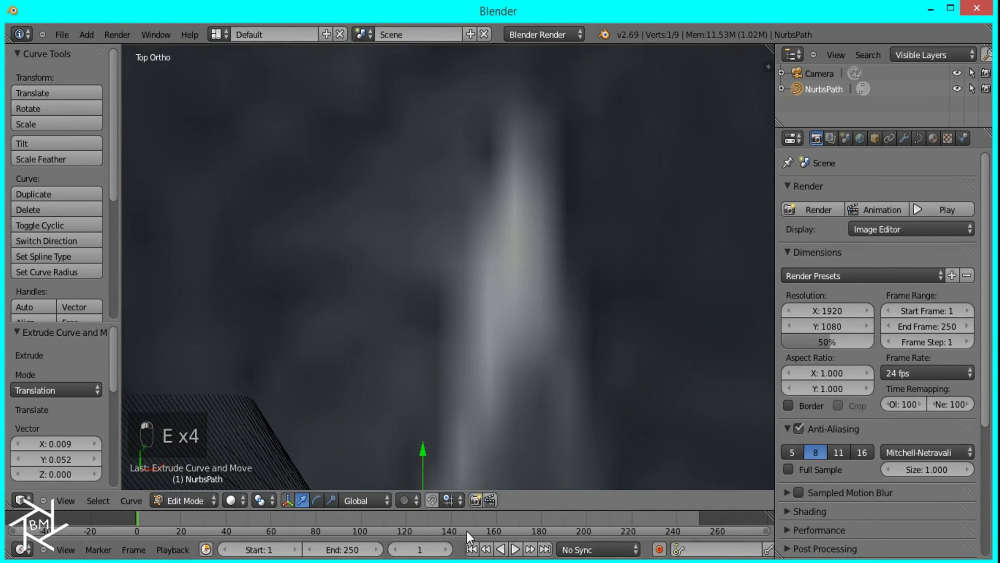
- Extrude points up the ear to its tip and back down
key(e)
click(509, 252)
shift+middle_drag(507, 252, 486, 399)
key(e)
click(513, 285)
key(e)
click(531, 241)
key(e)
click(558, 252)
key(e)
click(575, 315)
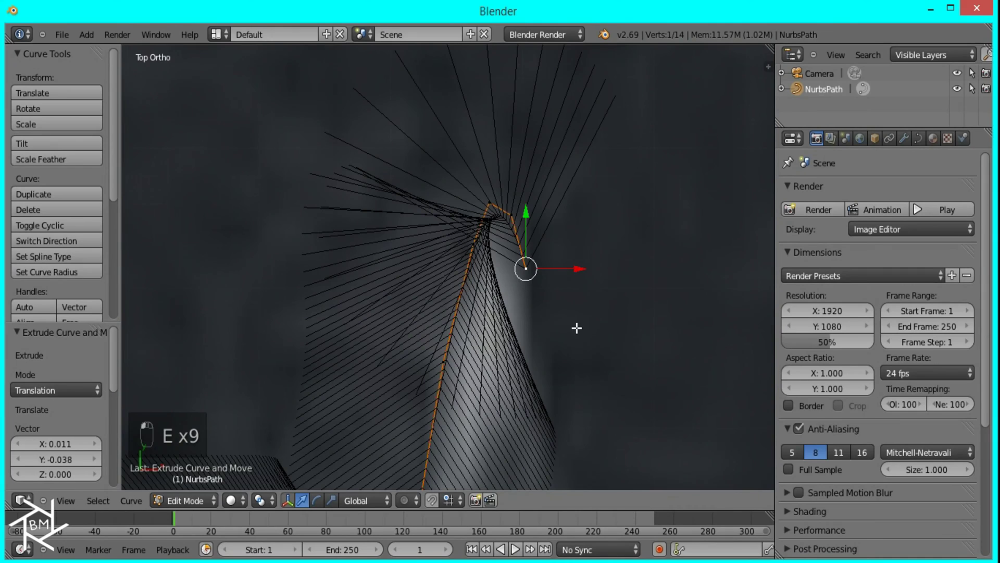
- Extrude further points down the outline to continue the bat trace
scroll(576, 331, down, 3)
key(e)
click(536, 375)
shift+middle_drag(536, 375, 545, 277)
key(e)
click(554, 353)
key(e)
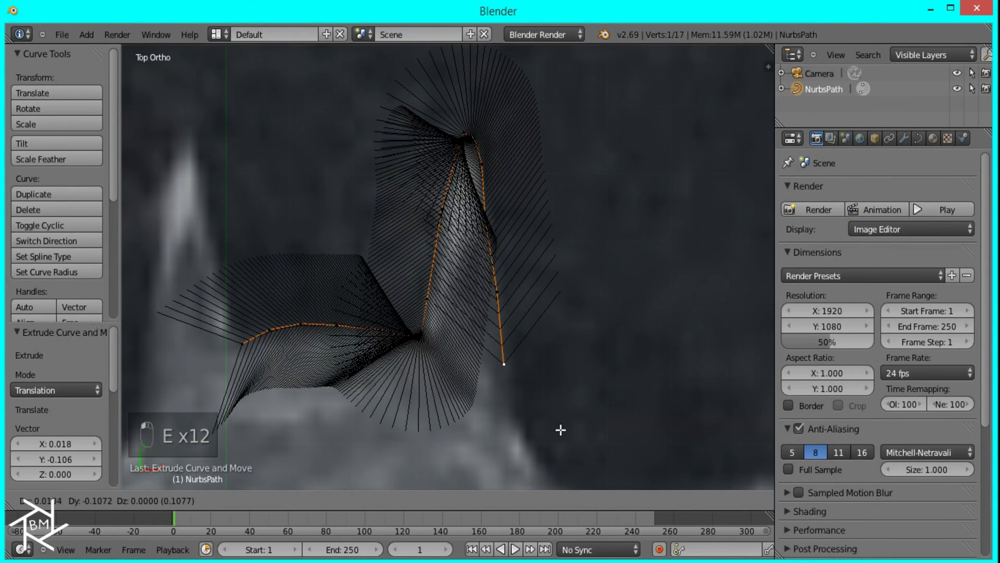
click(563, 425)
shift+middle_drag(563, 423, 565, 382)
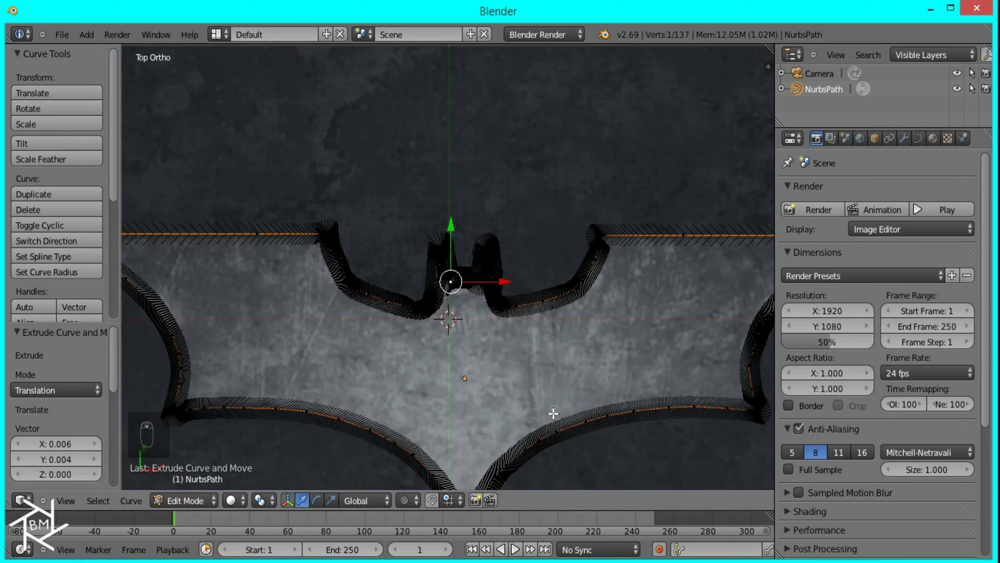
- Set the curve's shape to 2D in the Curve data properties
scroll(522, 402, down, 2)
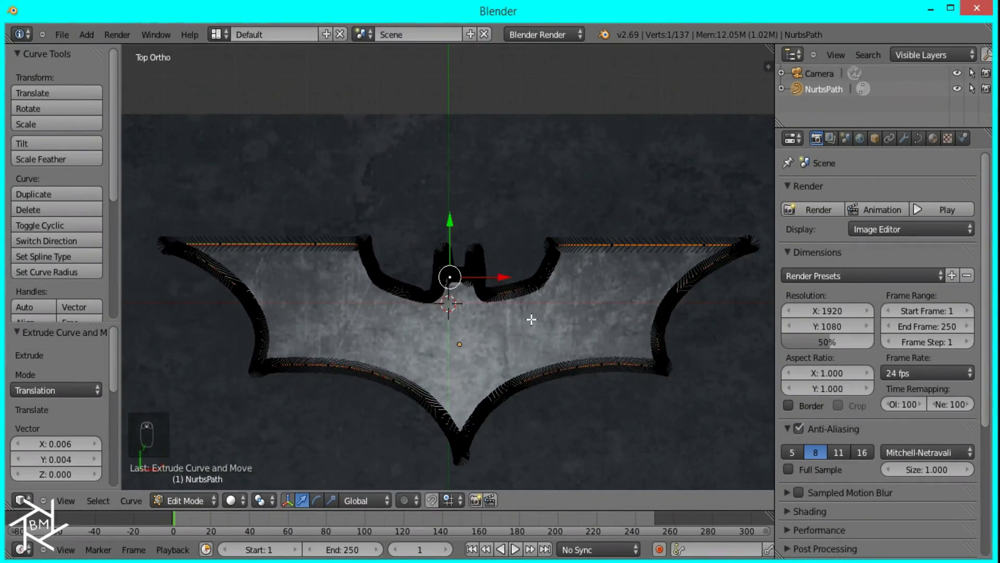
scroll(530, 355, up, 8)
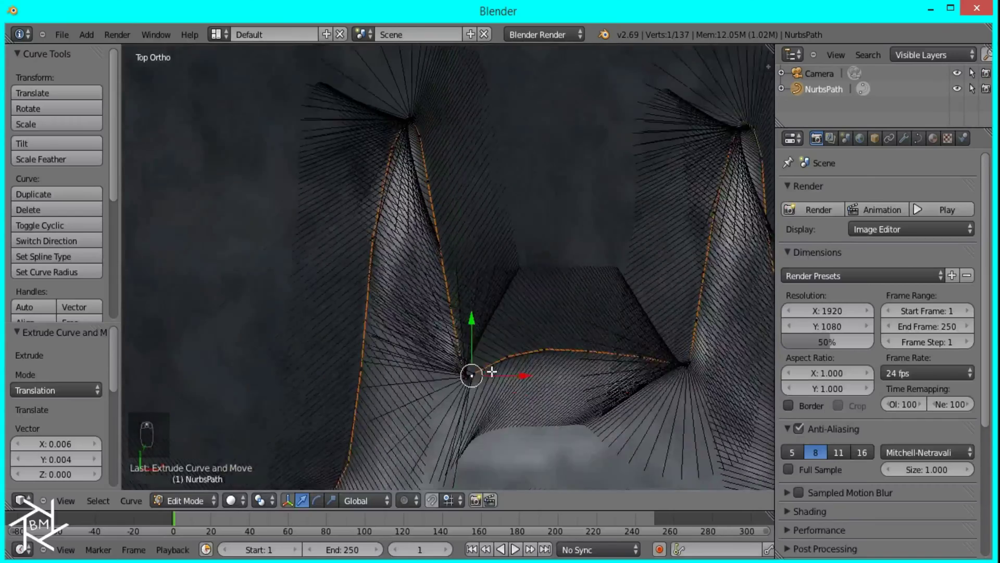
scroll(514, 430, up, 5)
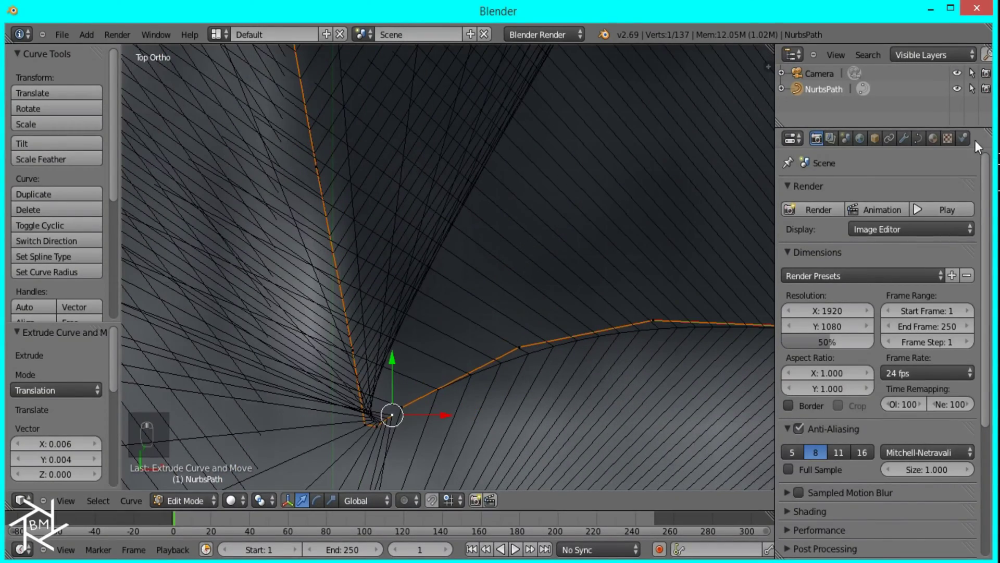
click(917, 138)
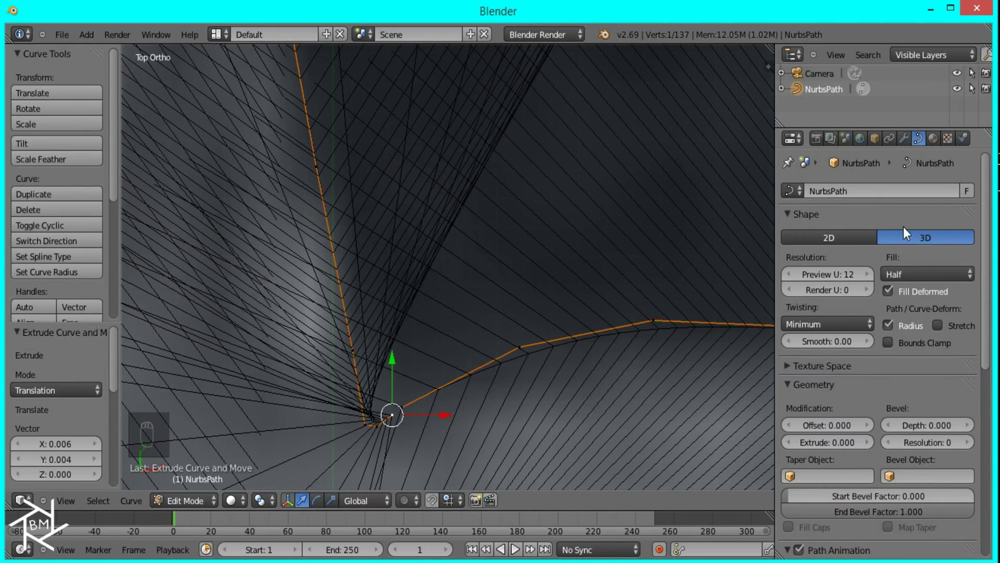
click(838, 240)
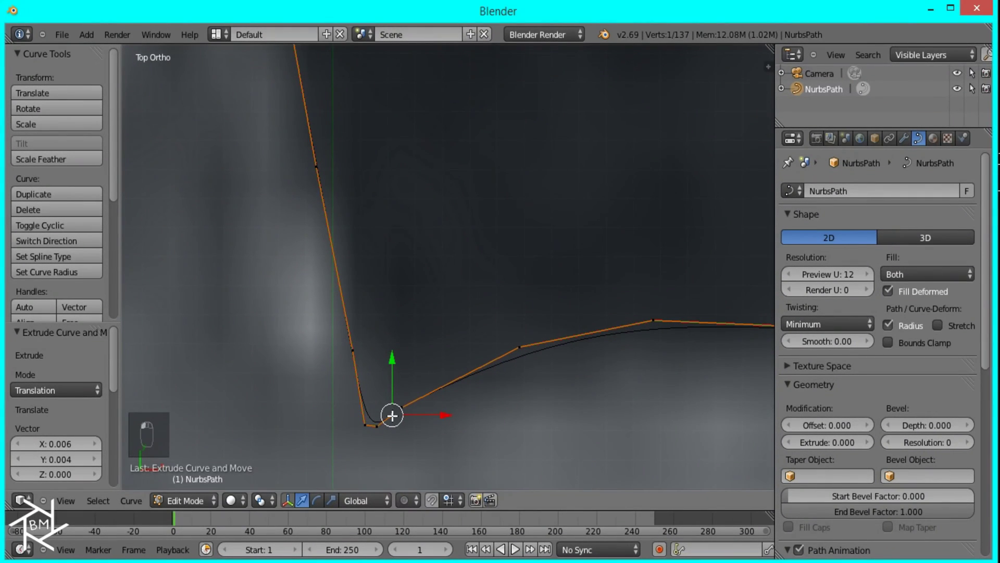
- Join the two open ends into a closed loop and return to Object Mode
shift+right_click(400, 405)
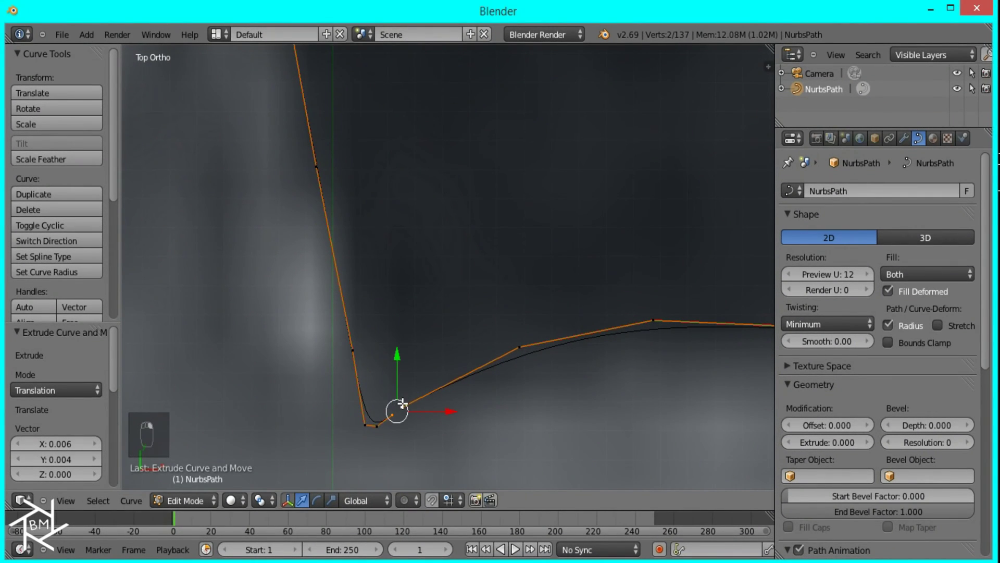
key(f)
scroll(416, 401, down, 5)
key(Tab)
scroll(427, 398, up, 2)
scroll(426, 399, down, 5)
scroll(433, 389, down, 4)
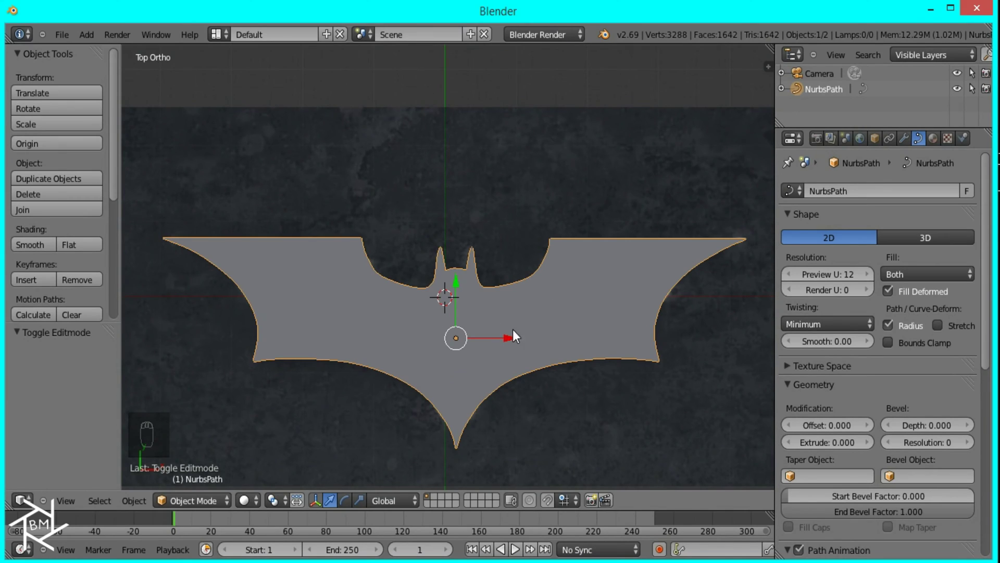
- Duplicate the bat curve and move the copy to layer 11
key(shift+d)
click(494, 278)
key(m)
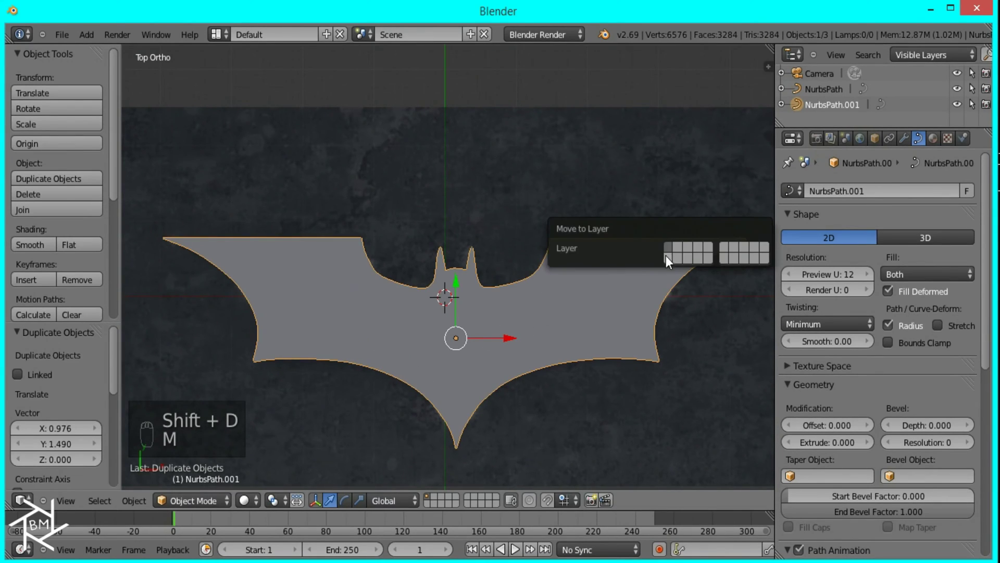
click(665, 255)
scroll(528, 302, down, 2)
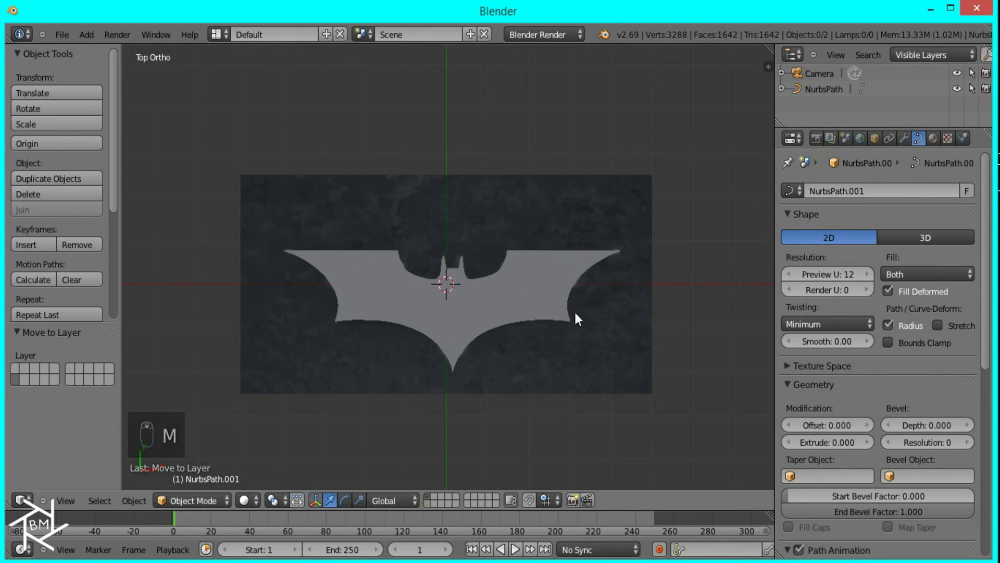
- Reselect the original bat and turn off the background reference image
right_click(520, 301)
key(n)
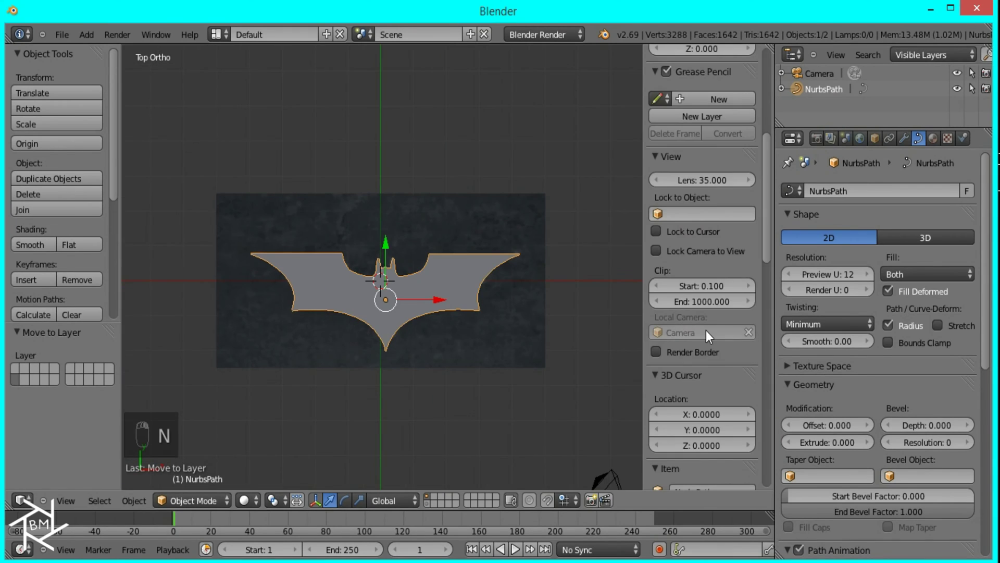
scroll(705, 330, down, 5)
scroll(701, 345, down, 4)
click(669, 290)
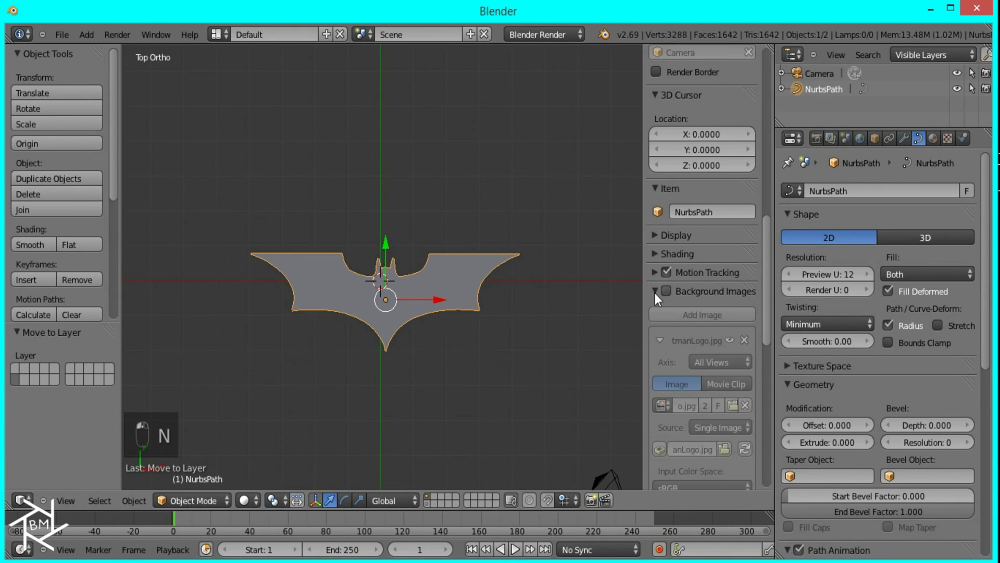
key(n)
- Rotate the bat 90° on X (rx90) and clear its location to the origin
text(rx90)
key(Return)
key(KP_3)
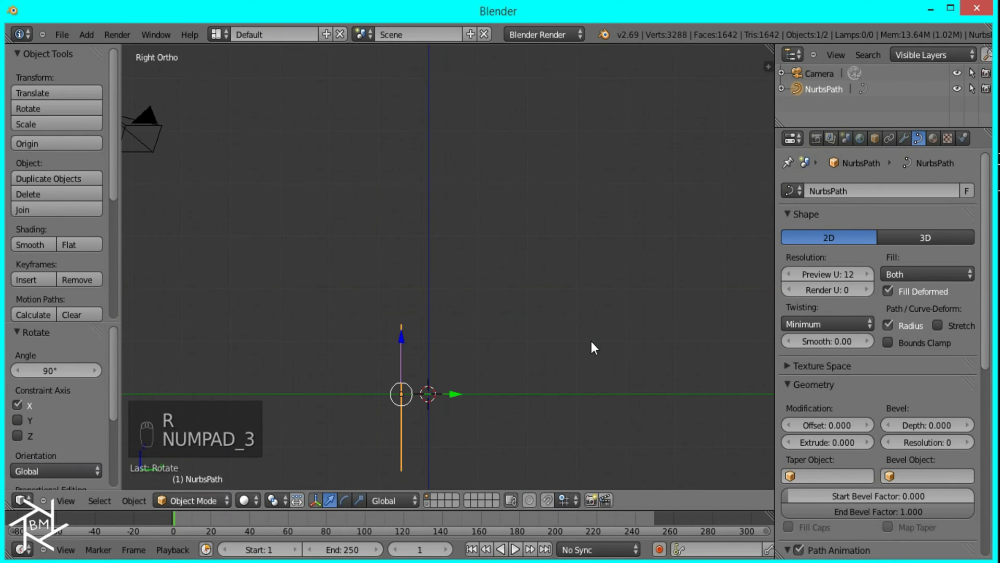
key(alt+g)
middle_drag(518, 352, 465, 210)
scroll(424, 376, up, 2)
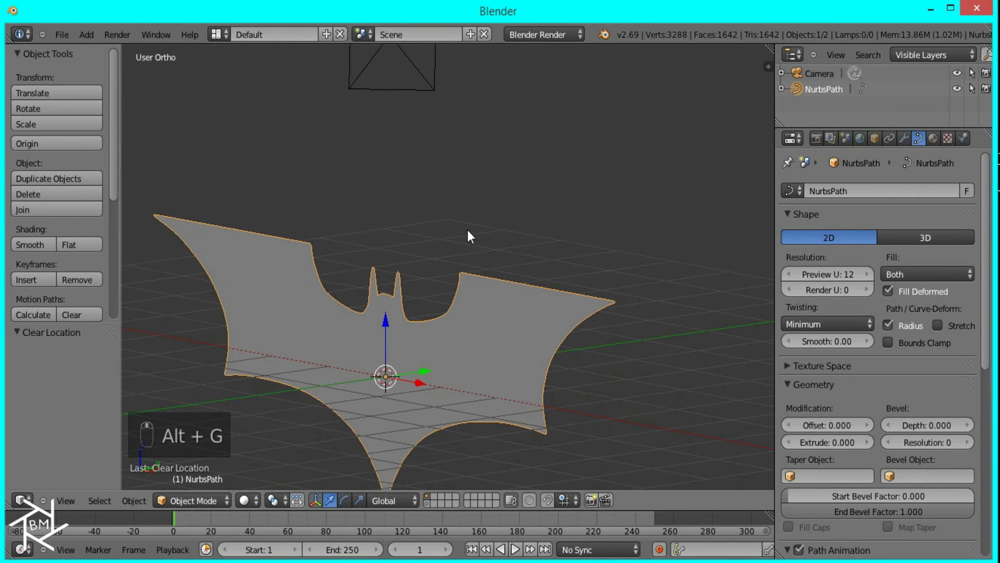
- Set the curve's Extrude value to 0.05
middle_drag(574, 299, 561, 341)
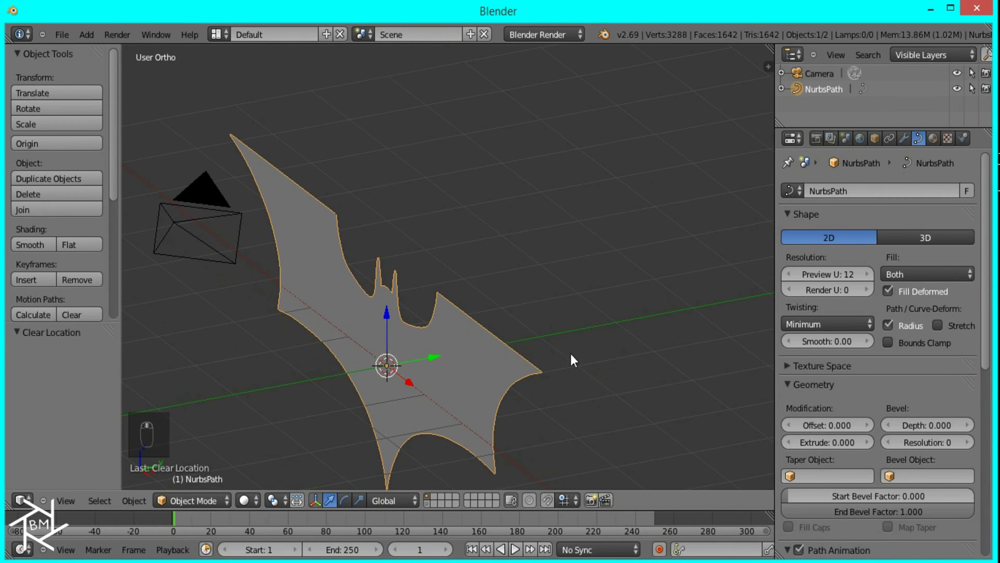
drag(810, 442, 817, 445)
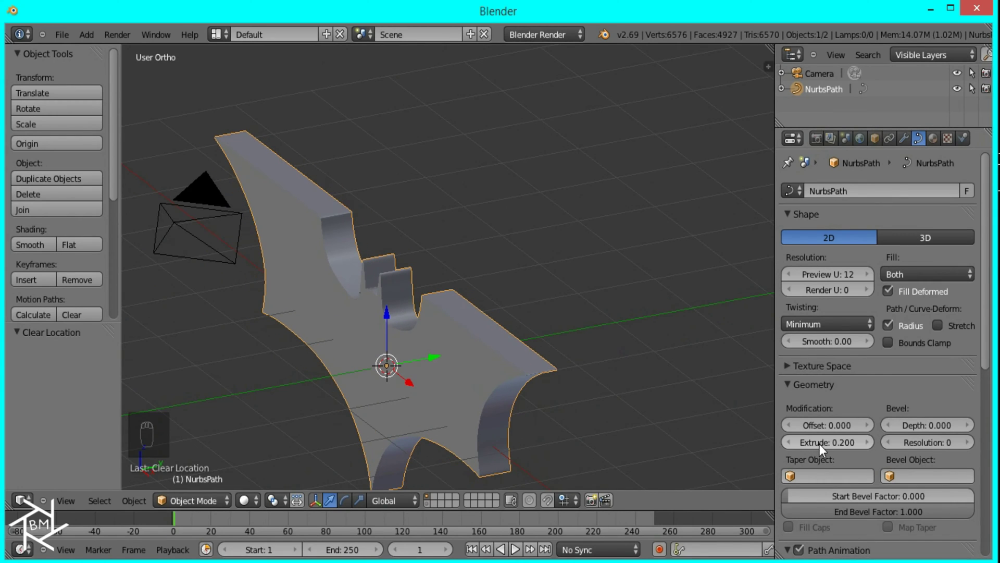
click(820, 444)
text(0.05)
key(Return)
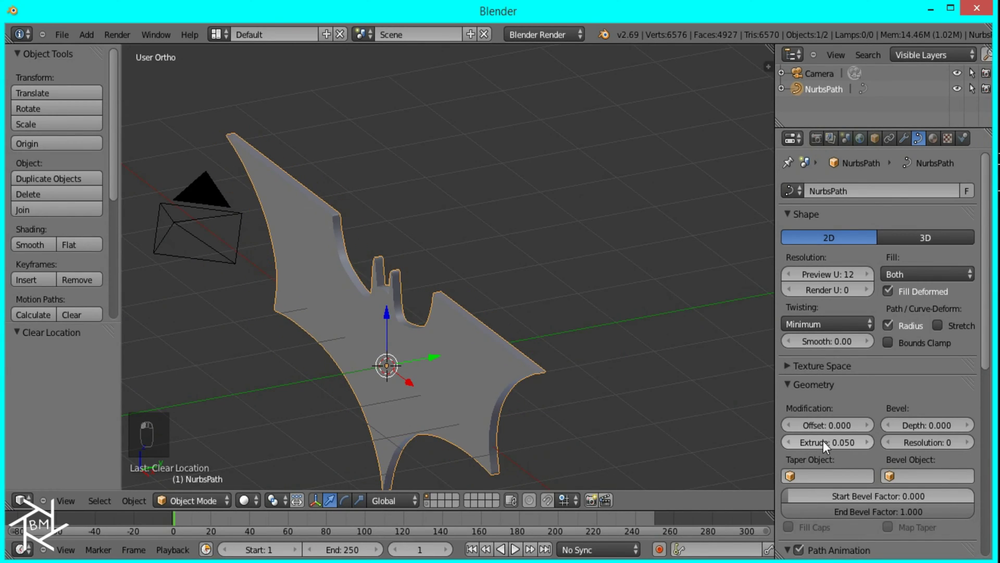
- Set the curve's Bevel Depth to 0.010
scroll(602, 408, up, 4)
shift+middle_drag(603, 409, 532, 350)
scroll(612, 305, up, 2)
scroll(532, 351, up, 2)
scroll(736, 426, down, 1)
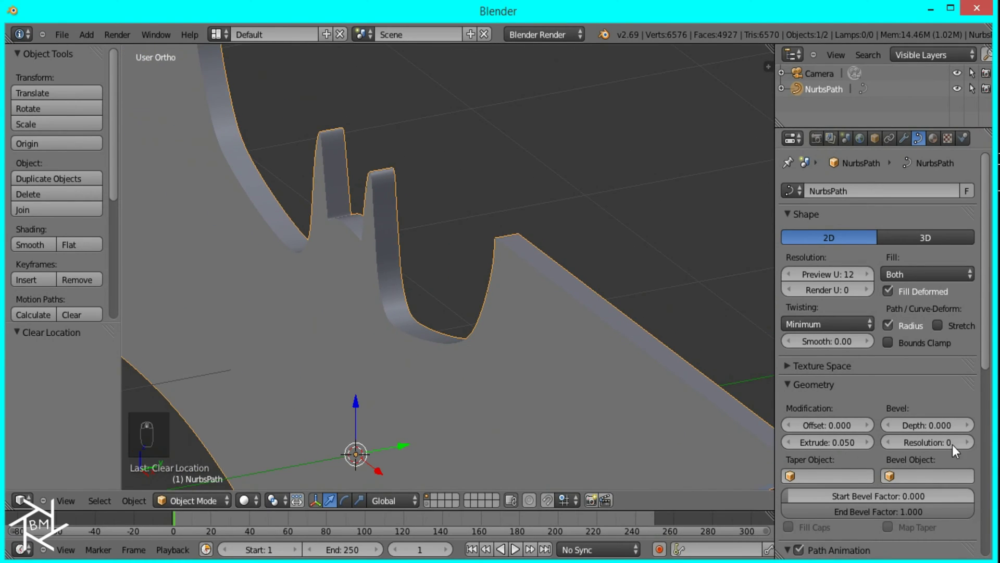
shift+middle_drag(737, 426, 498, 304)
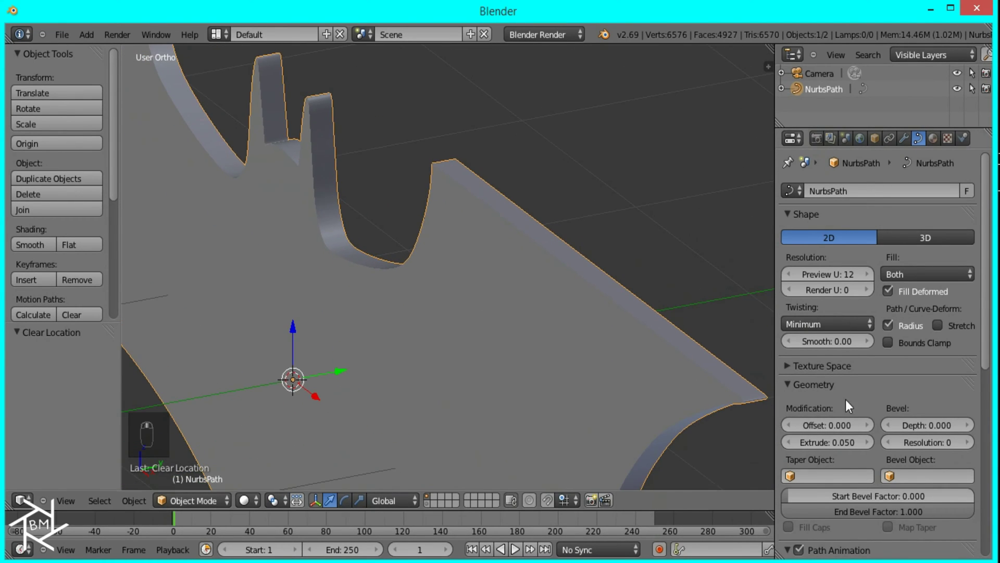
drag(915, 428, 918, 426)
click(923, 427)
key(Return)
- Switch to front view with the bat centred
scroll(397, 320, down, 3)
middle_drag(396, 320, 580, 315)
key(KP_1)
scroll(552, 328, down, 2)
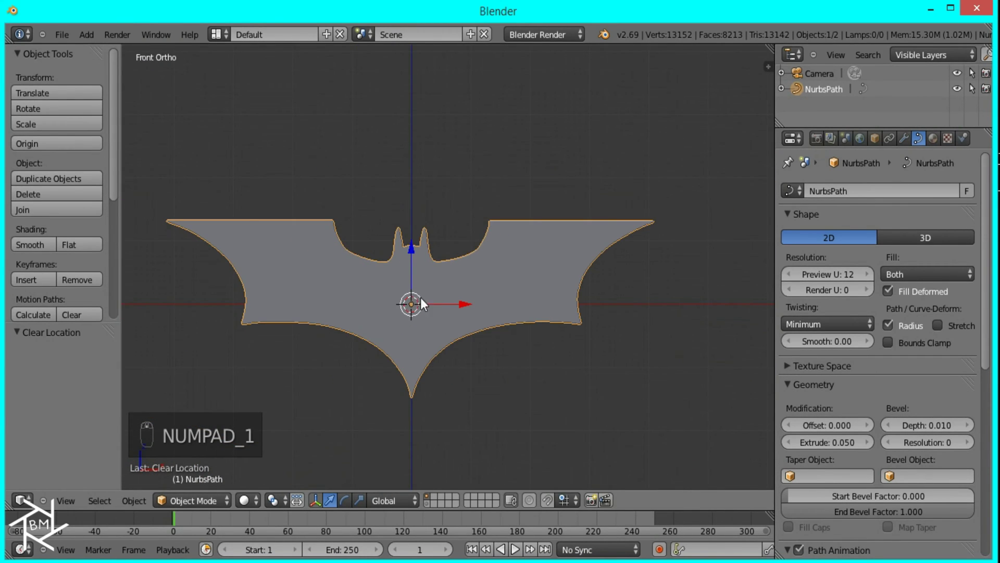
scroll(417, 319, up, 3)
shift+middle_drag(448, 329, 540, 360)
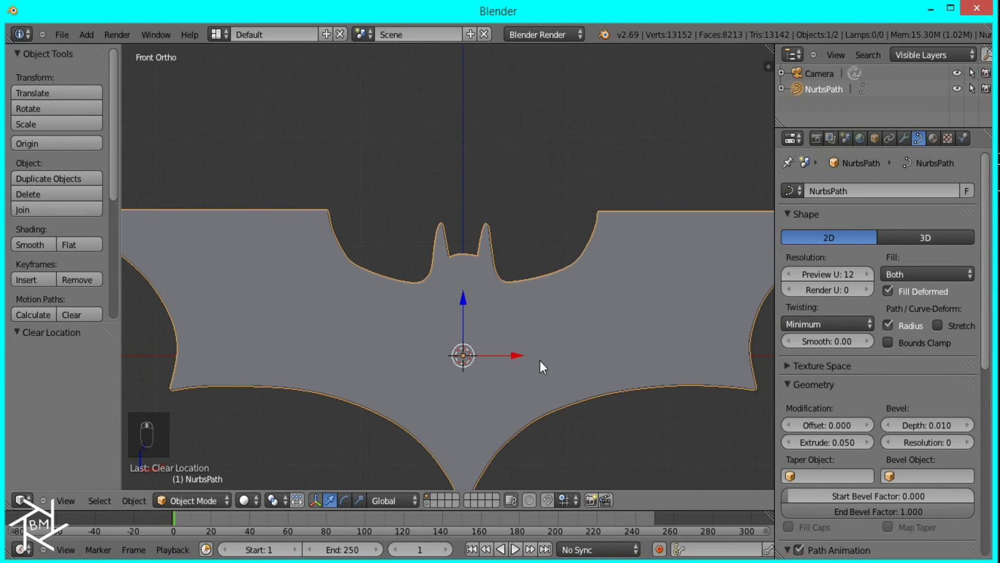
scroll(512, 367, down, 4)
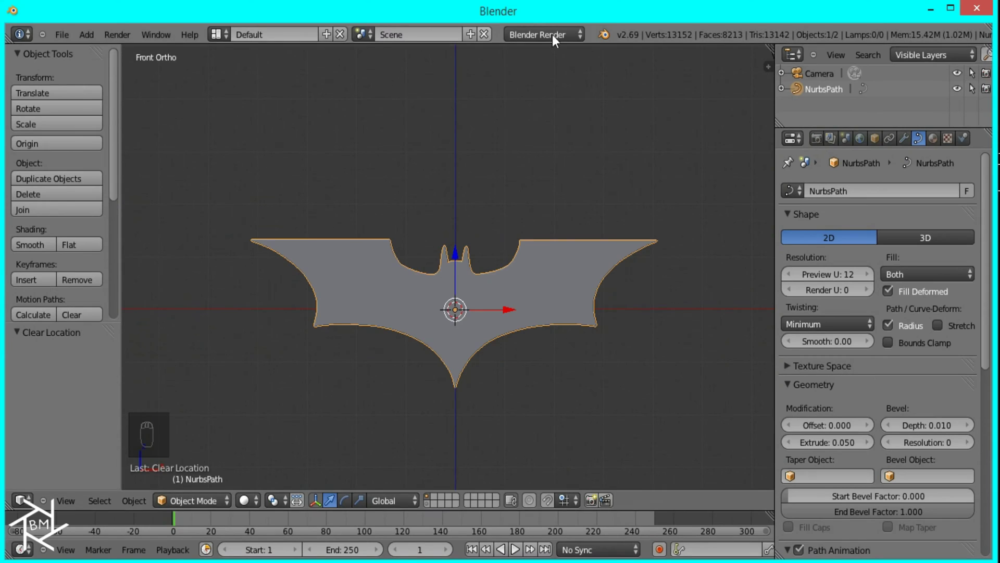
- Set the render engine to Cycles Render and give the bat a new material
click(535, 35)
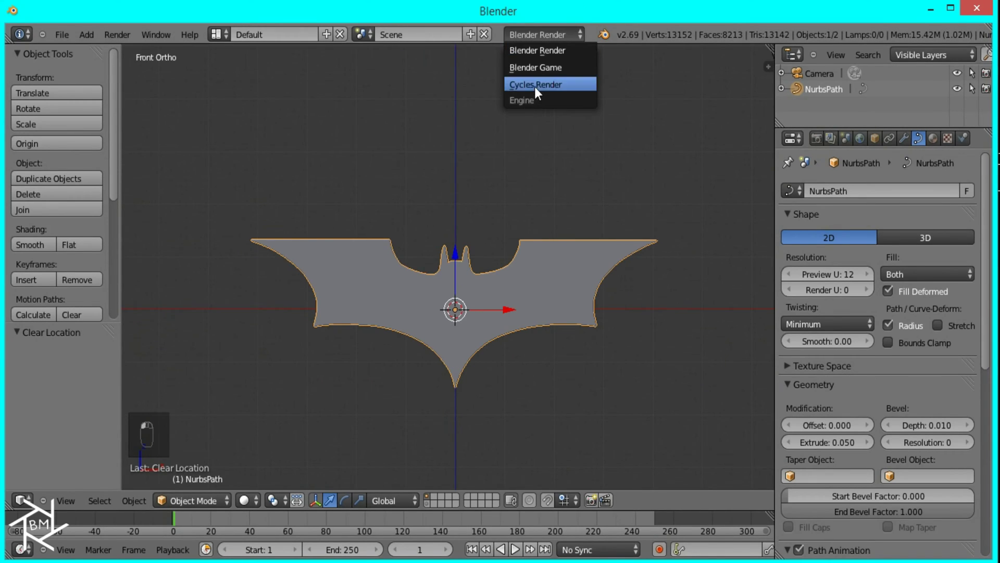
click(534, 87)
click(936, 139)
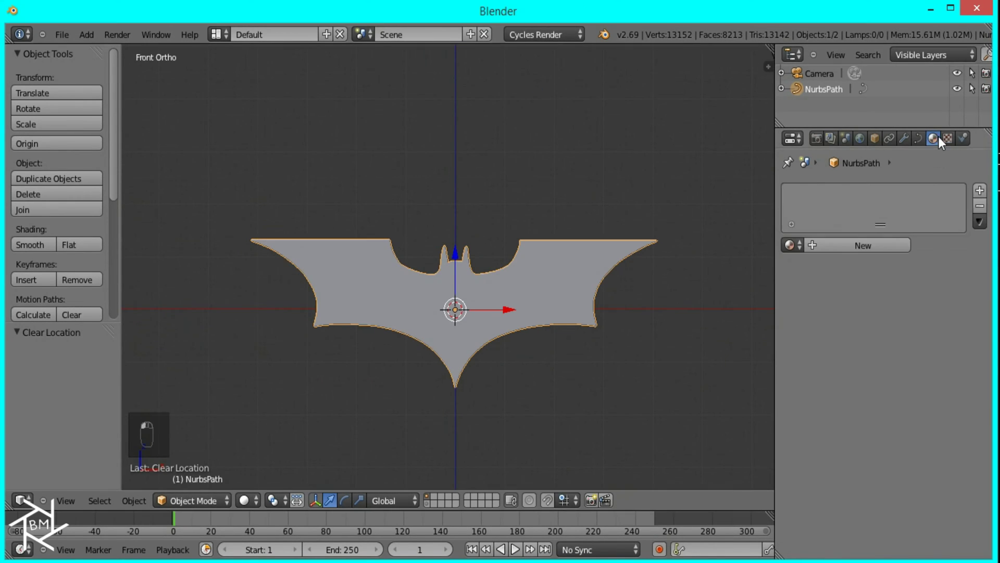
click(871, 245)
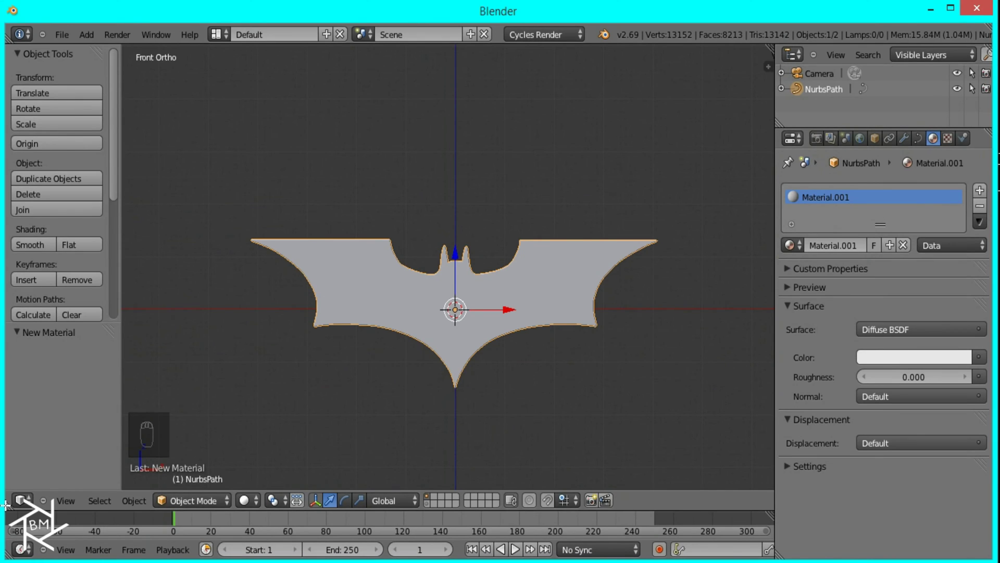
- Split the viewport, make the lower area a Node Editor, and select Diffuse BSDF
drag(7, 507, 11, 288)
click(22, 500)
click(65, 320)
scroll(250, 411, up, 5)
middle_drag(250, 412, 445, 389)
click(452, 401)
- Move the Diffuse BSDF node up and left to make room for new nodes
key(g)
click(315, 364)
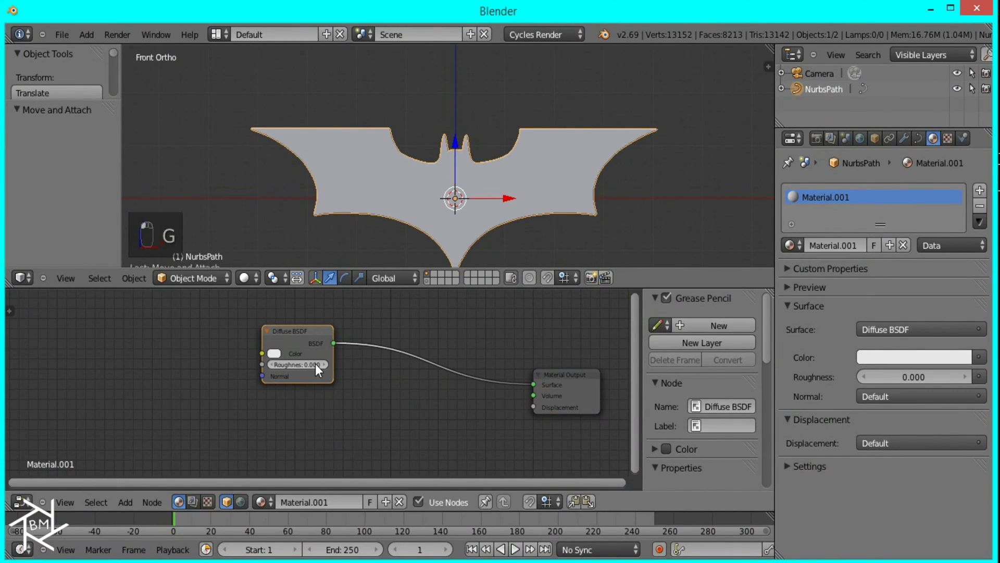
middle_drag(305, 371, 380, 333)
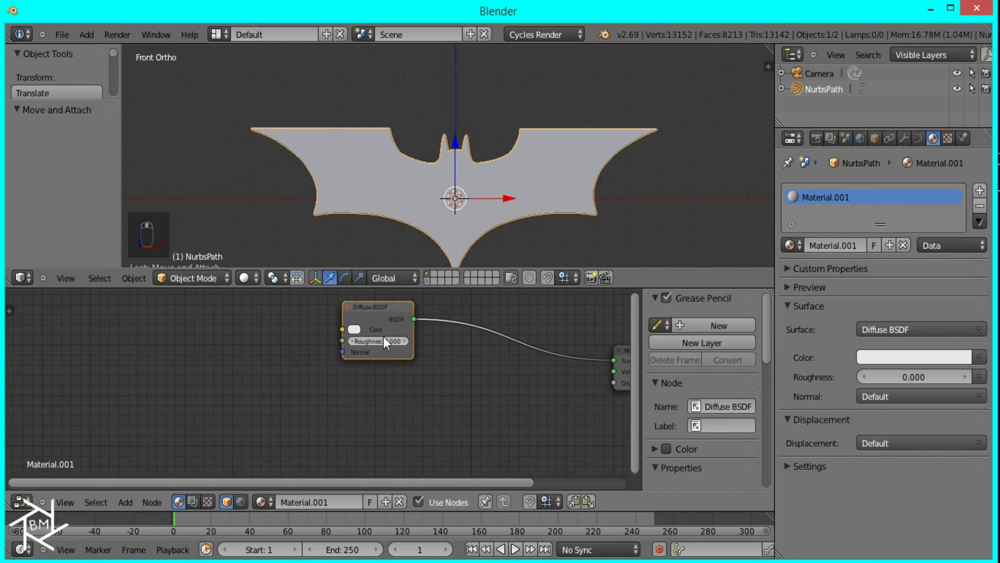
scroll(391, 308, down, 2)
middle_drag(552, 190, 478, 238)
key(KP_1)
middle_drag(471, 326, 517, 295)
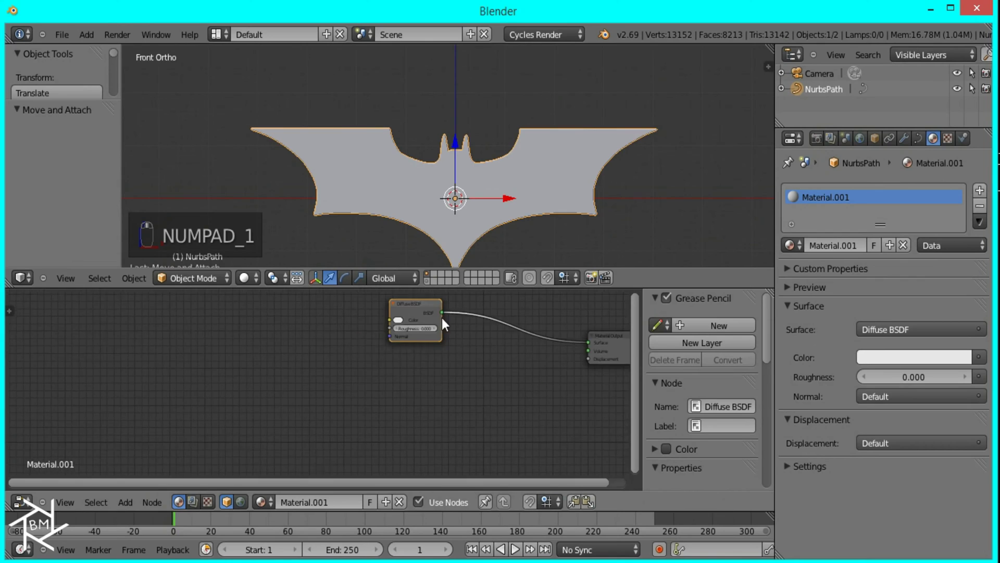
scroll(364, 366, up, 1)
scroll(289, 355, down, 1)
- Add a Texture Coordinate node to the bat material
key(shift+a)
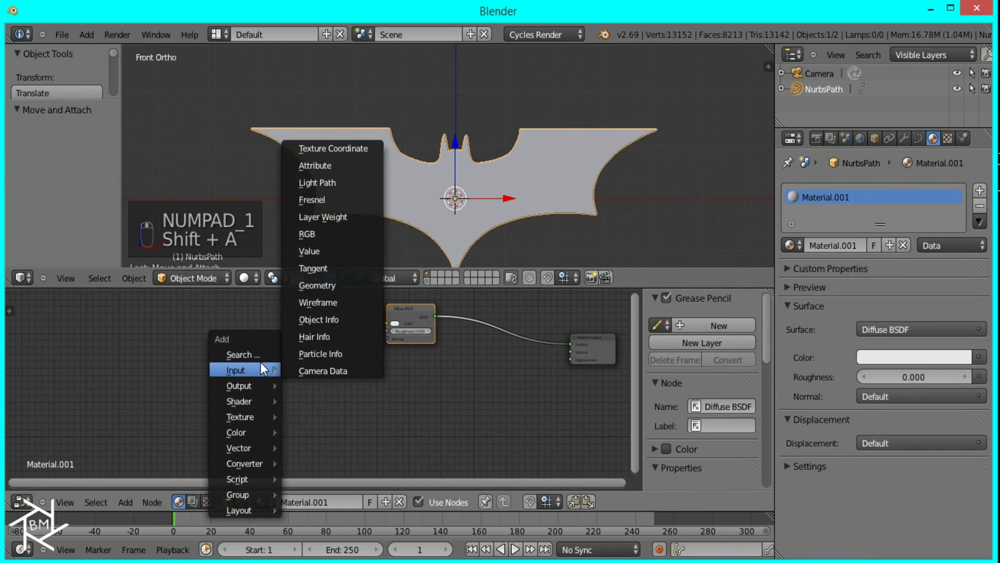
mouse_move(271, 368)
click(326, 147)
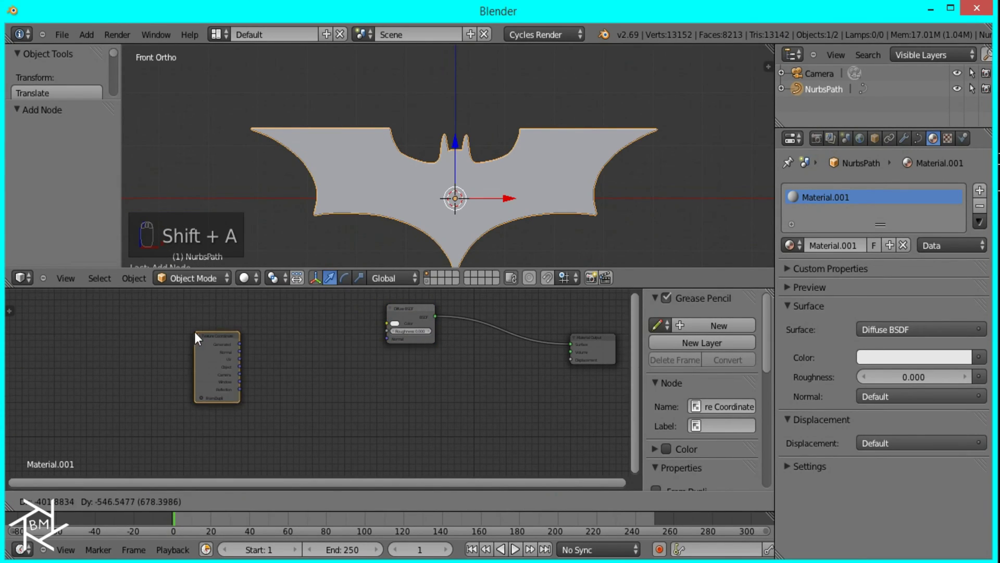
click(211, 348)
- Add a Noise Texture with Scale 100, fed by the Object coordinates
key(shift+a)
mouse_move(220, 409)
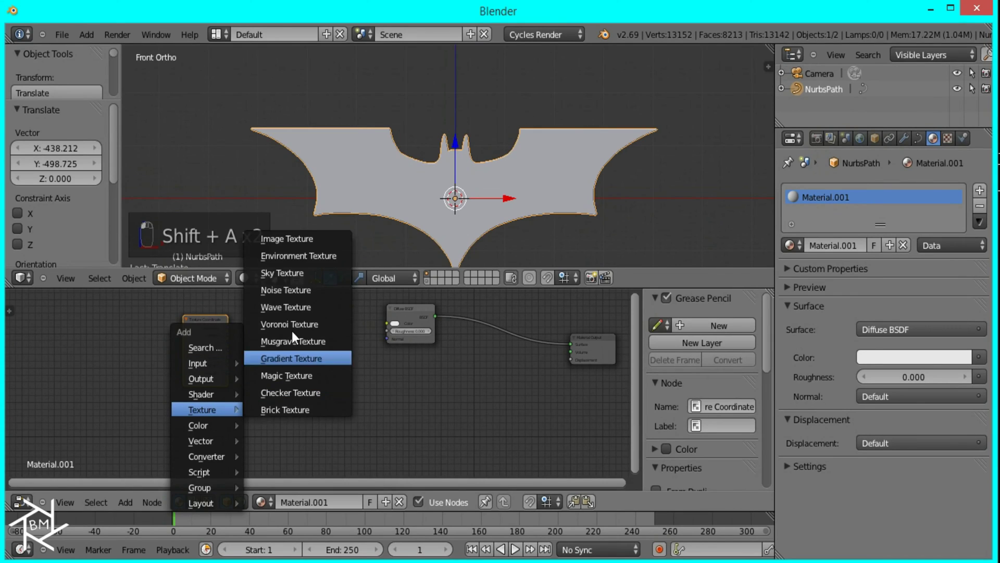
click(289, 290)
click(258, 351)
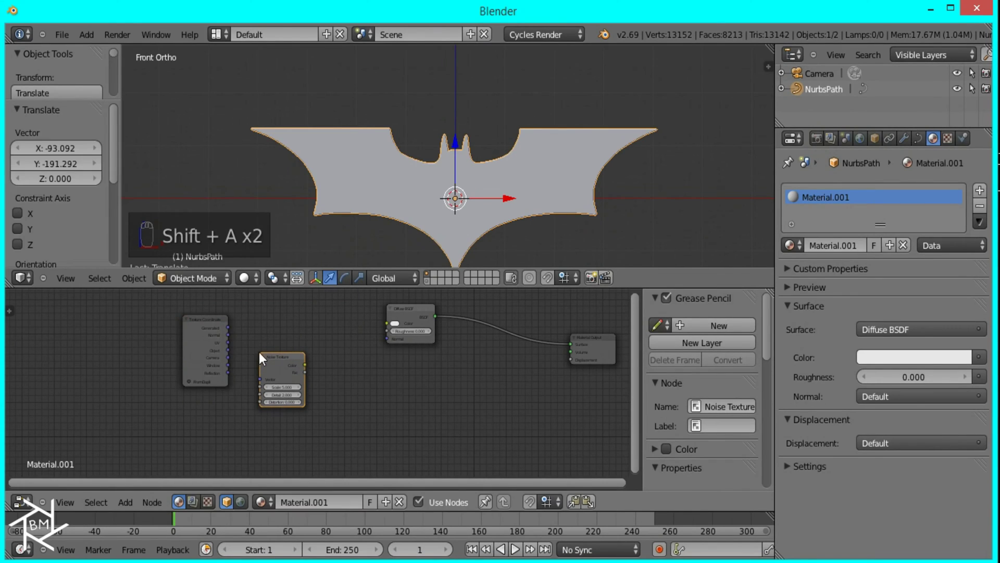
right_click(227, 349)
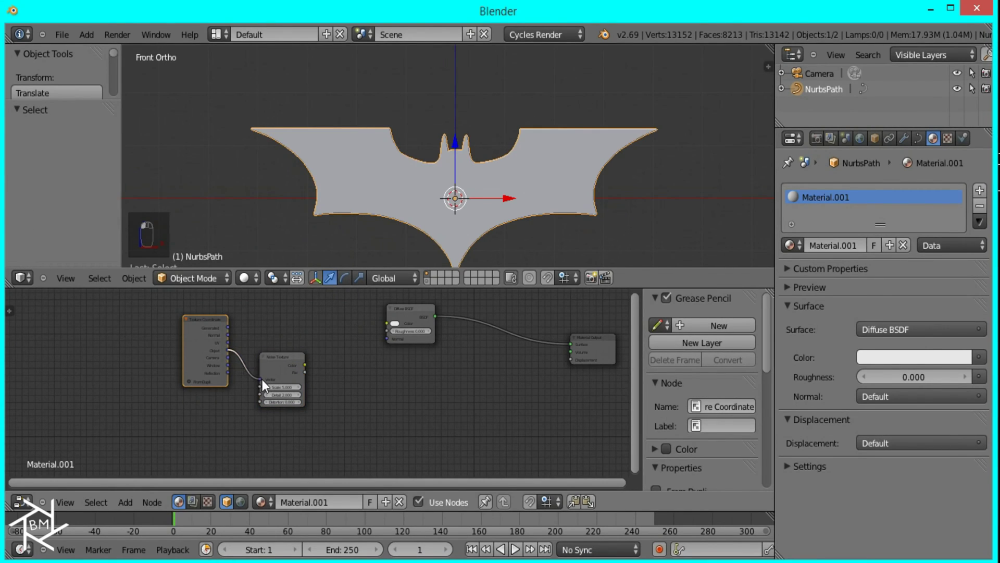
drag(261, 380, 262, 379)
scroll(273, 371, up, 3)
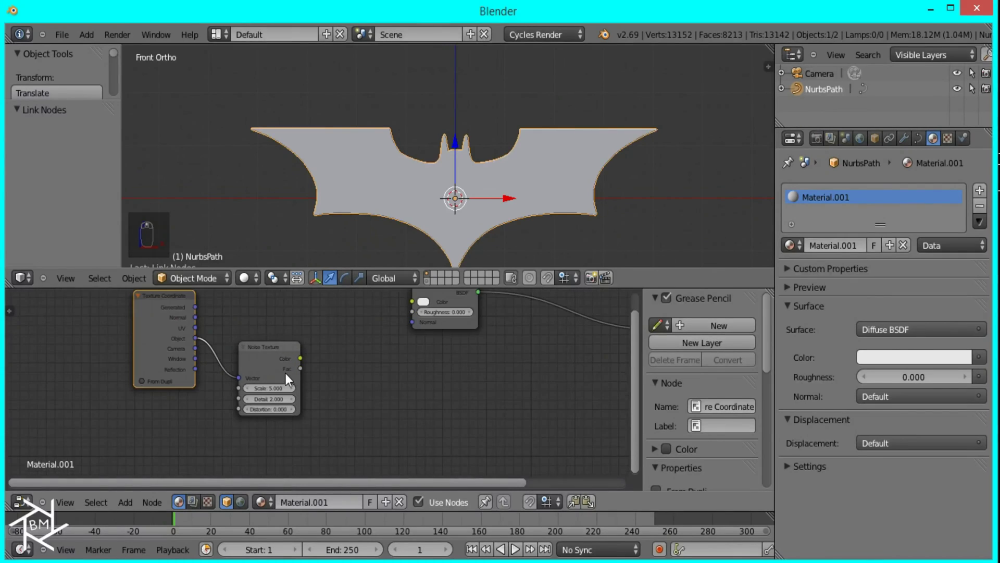
click(258, 389)
text(100)
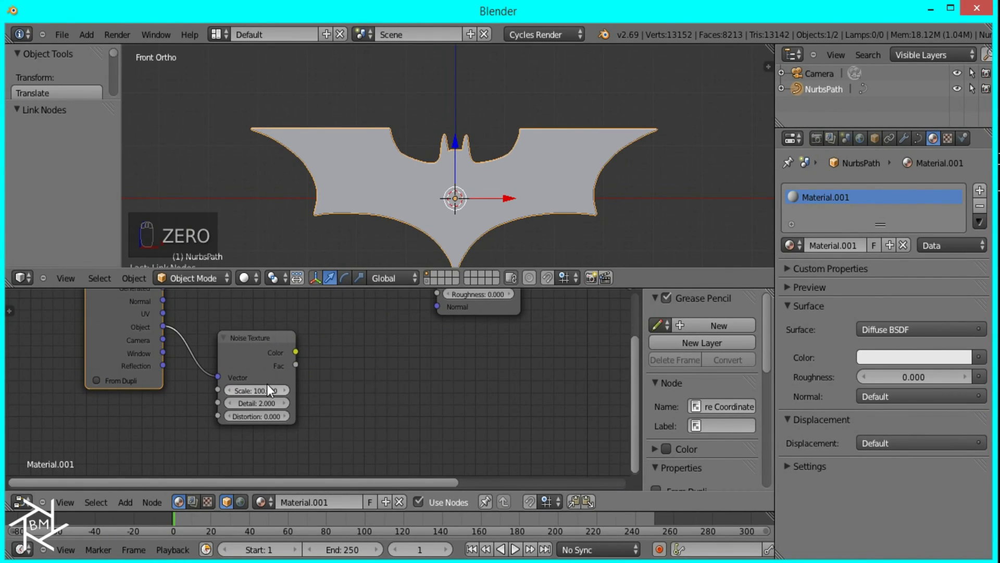
- Add a ColorRamp driven by the noise Color, sliding its white stop toward the middle
key(shift+a)
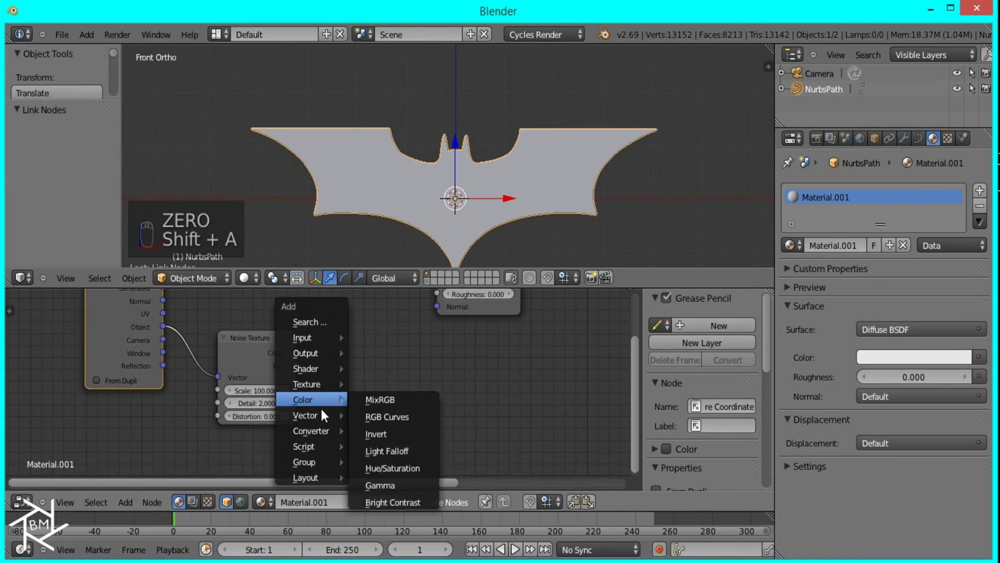
mouse_move(312, 431)
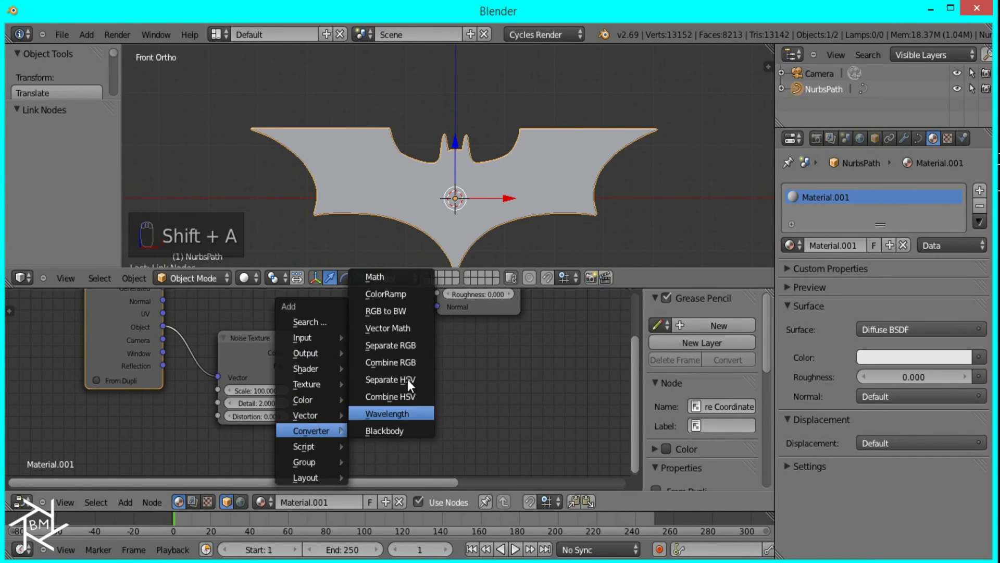
click(386, 294)
click(339, 336)
drag(296, 351, 406, 437)
drag(466, 434, 431, 437)
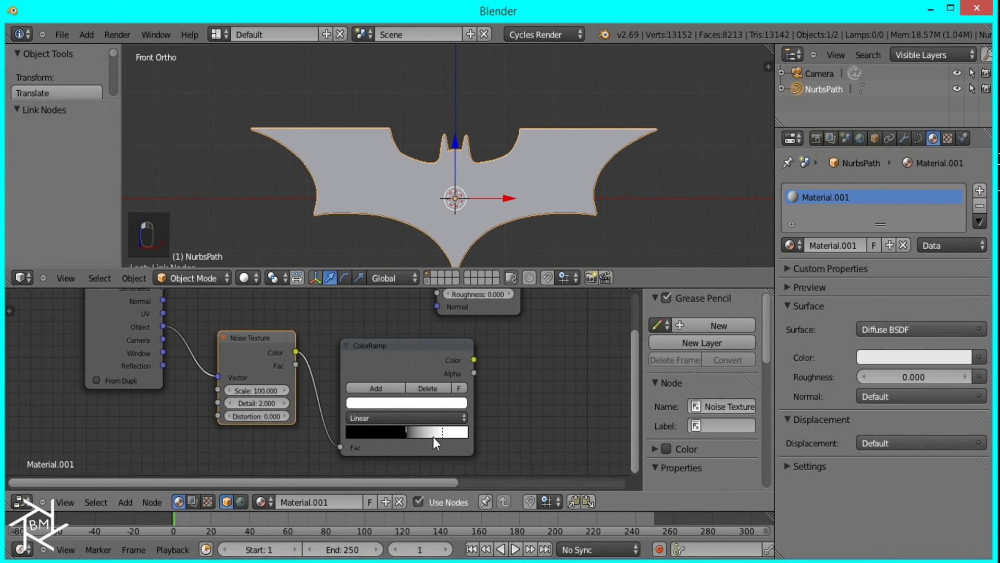
middle_drag(630, 346, 414, 374)
- Add a MixRGB node set to Multiply with Fac 1
key(shift+a)
mouse_move(399, 385)
mouse_move(370, 354)
click(469, 352)
click(308, 352)
click(329, 390)
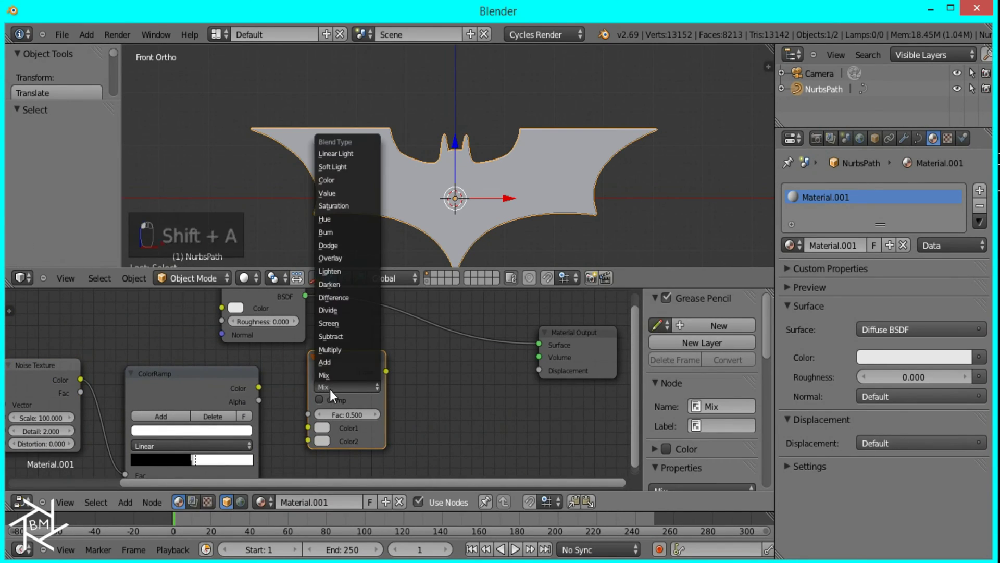
click(328, 359)
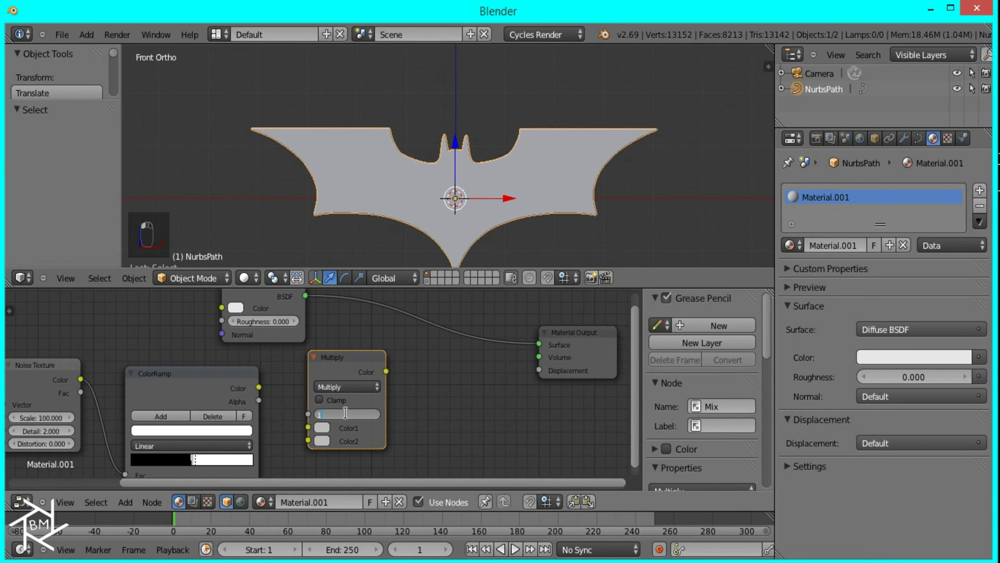
click(346, 414)
text(1)
key(Return)
- Link the ColorRamp into Color2 and the Multiply output into Displacement
drag(315, 442, 316, 440)
click(321, 427)
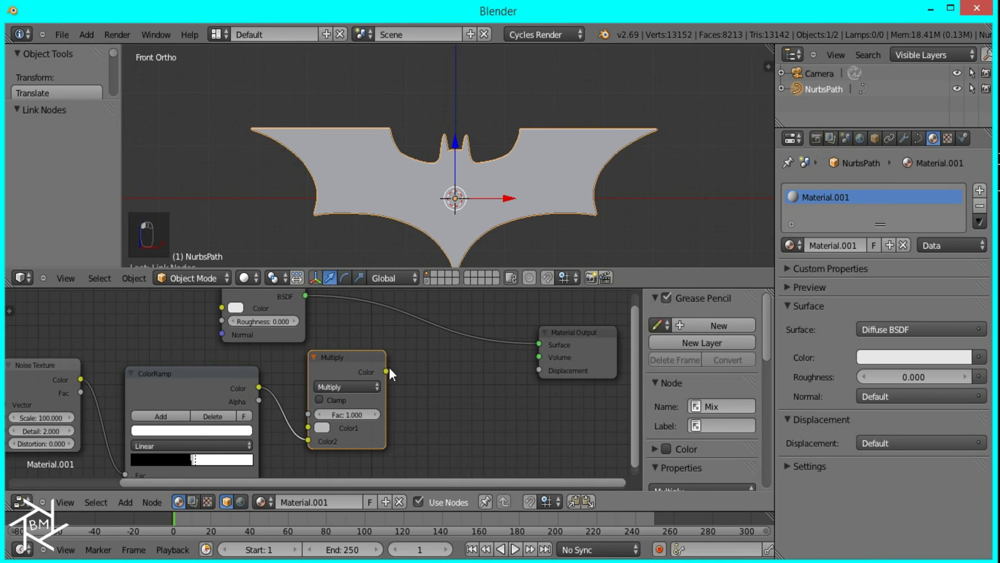
drag(387, 371, 540, 370)
key(Home)
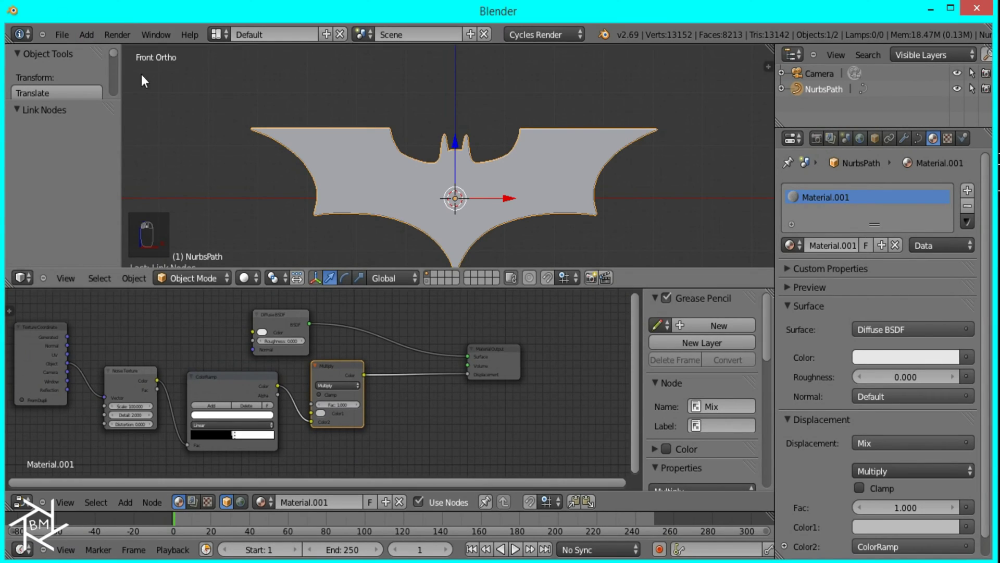
scroll(424, 313, down, 2)
- Arrange the ColorRamp, Noise Texture and Texture Coordinate nodes down and left
shift+click(264, 381)
shift+click(185, 379)
shift+click(99, 354)
key(g)
click(230, 436)
click(72, 427)
key(g)
click(67, 343)
- Switch to rendered view and set the world background to black using nodes
middle_drag(576, 208, 513, 252)
scroll(494, 239, up, 3)
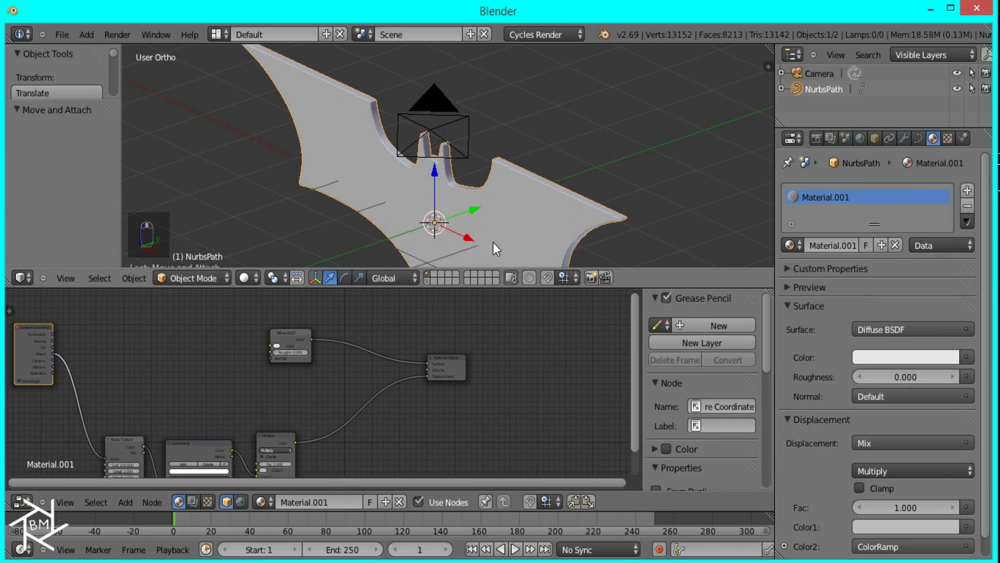
key(shift+z)
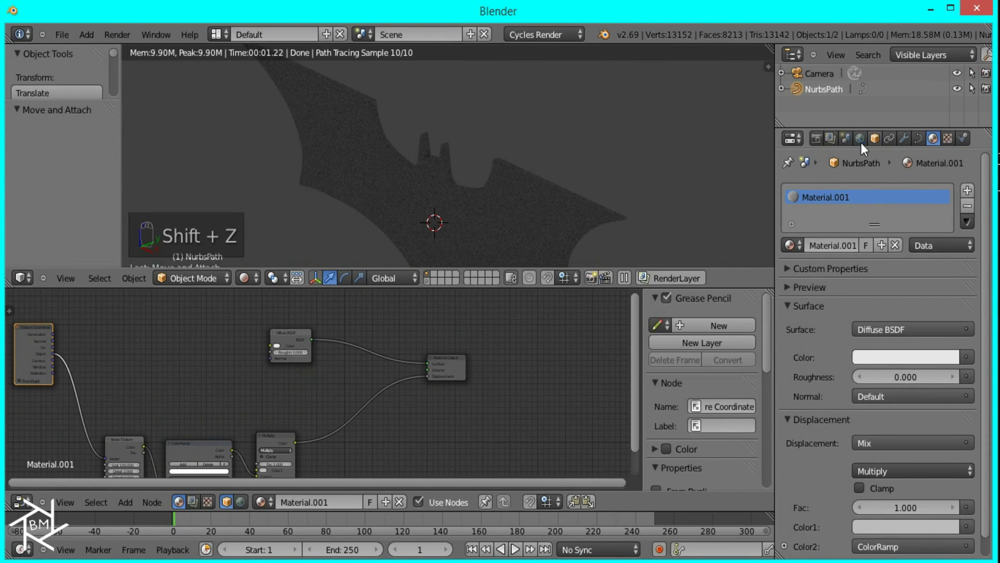
click(861, 138)
click(870, 276)
click(923, 302)
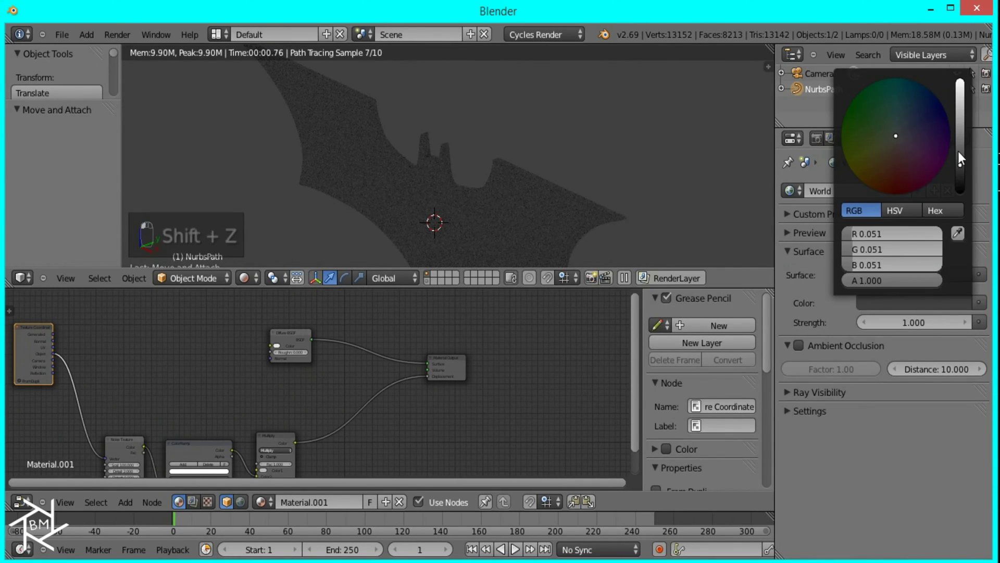
drag(959, 149, 964, 264)
- Add a sun lamp and rotate it 90 degrees around Z
key(shift+a)
mouse_move(433, 374)
click(508, 383)
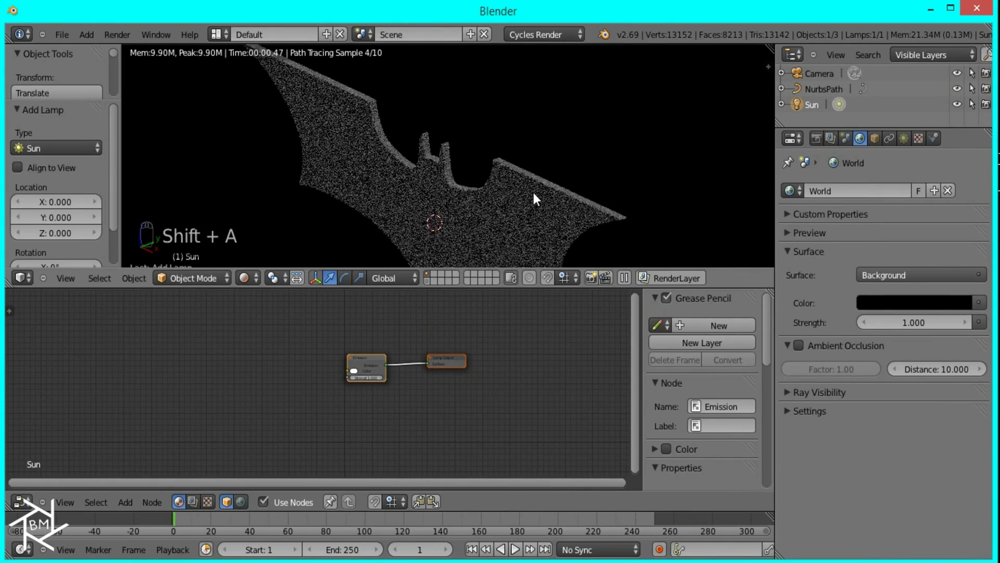
key(KP_3)
text(z)
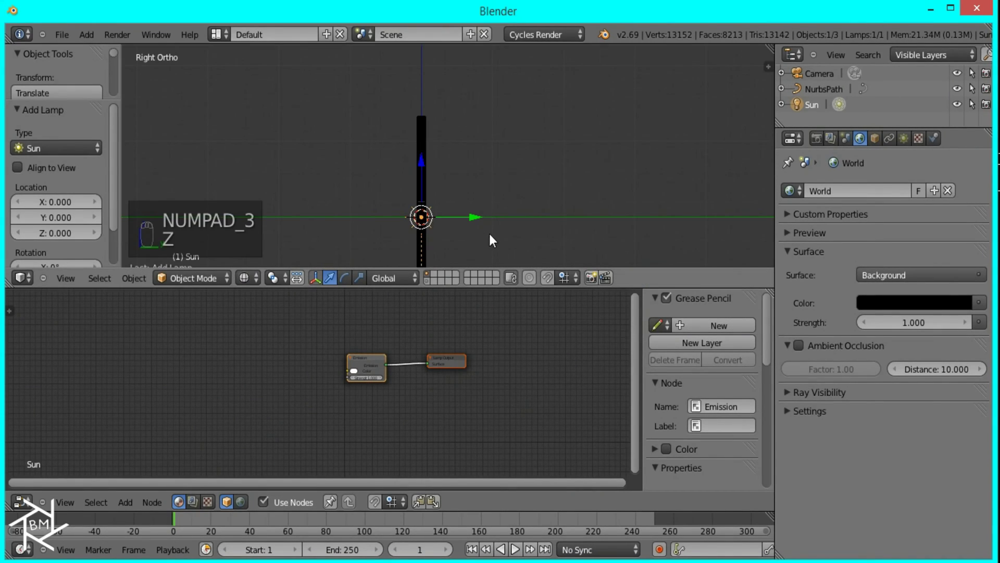
text(r90)
key(Return)
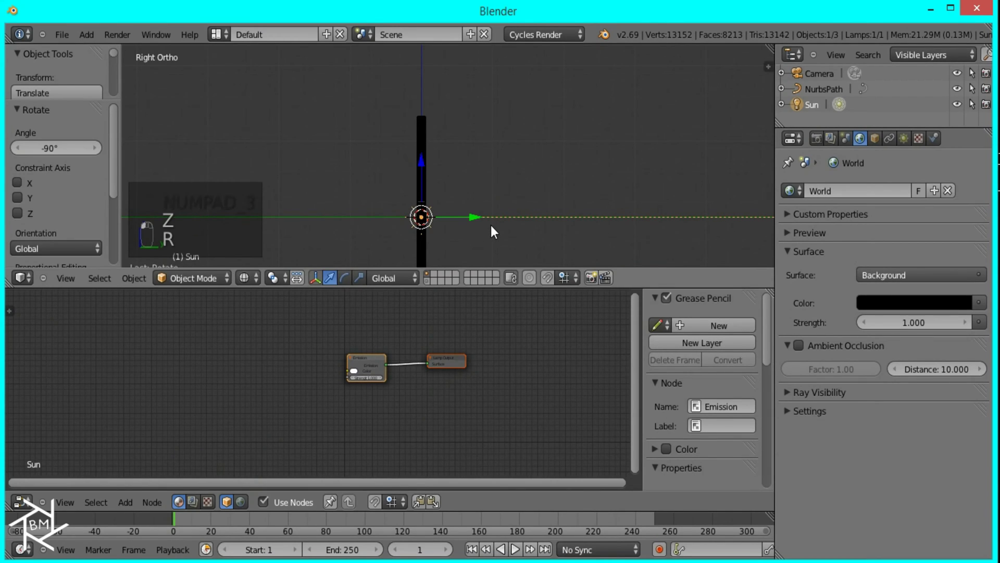
- Tilt the sun lamp to 16.25° and raise its emission strength
key(KP_1)
key(shift+z)
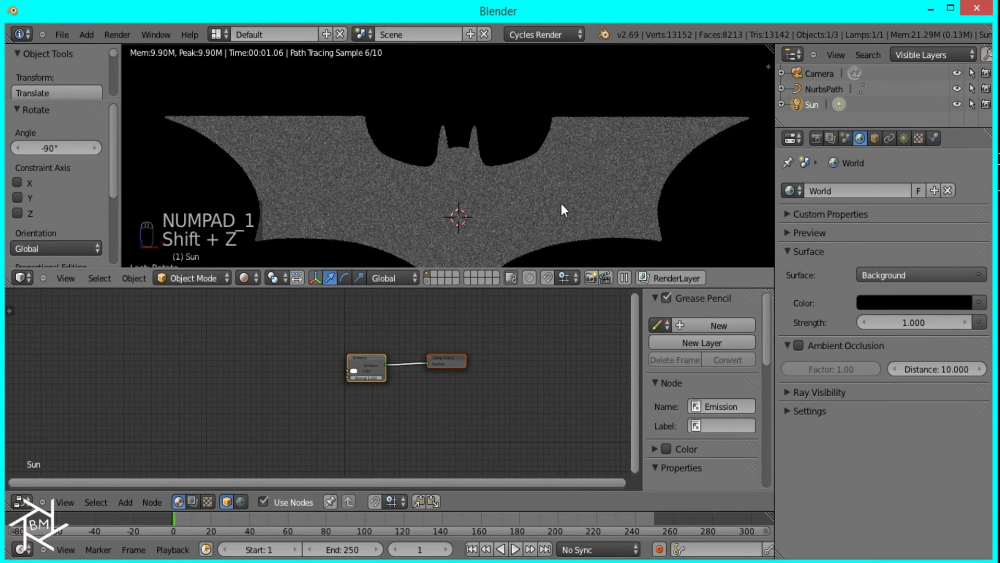
key(KP_3)
key(z)
key(r)
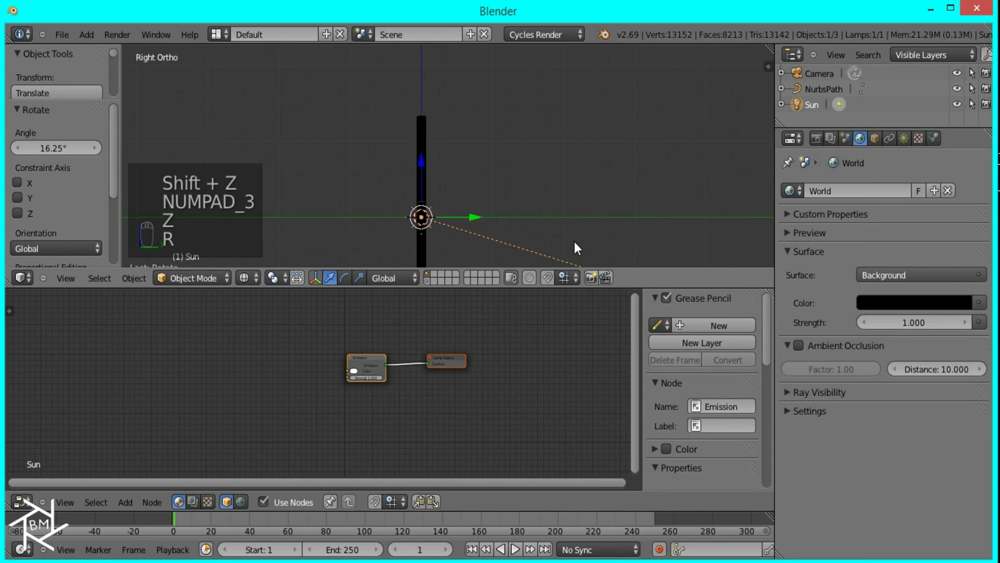
key(KP_0)
key(shift+z)
key(KP_1)
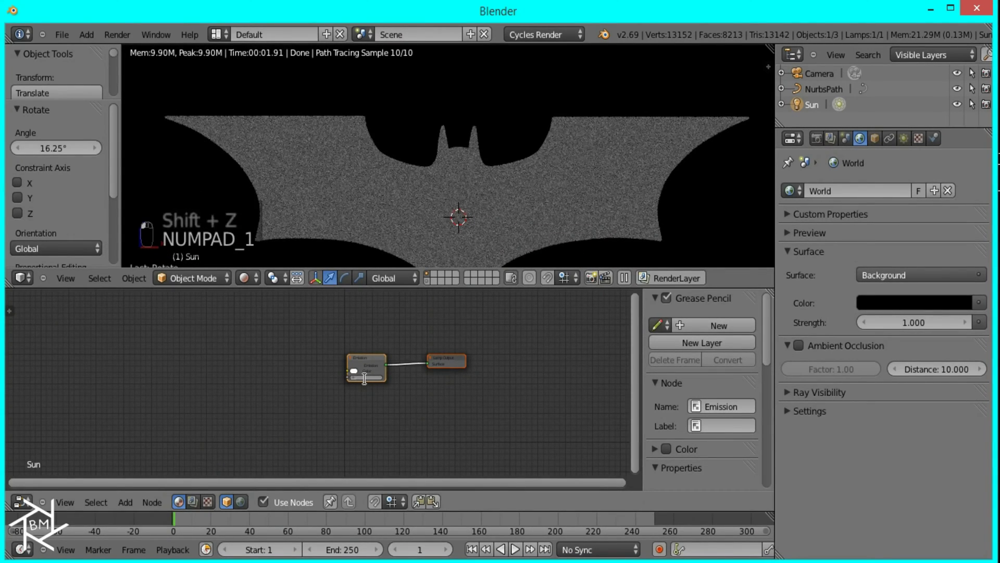
key(Return)
- Select the bat logo to work on its material
scroll(548, 201, up, 4)
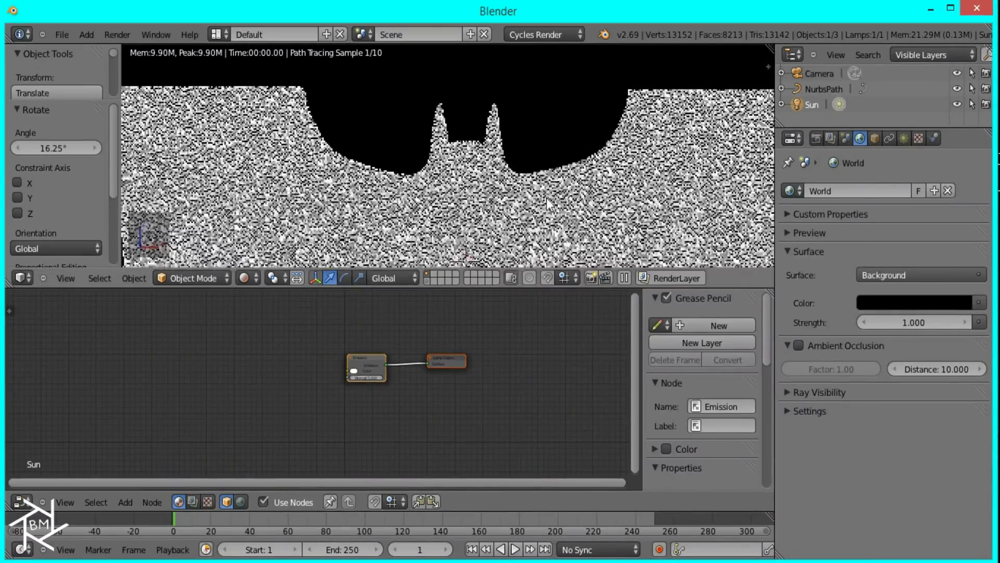
scroll(477, 222, up, 1)
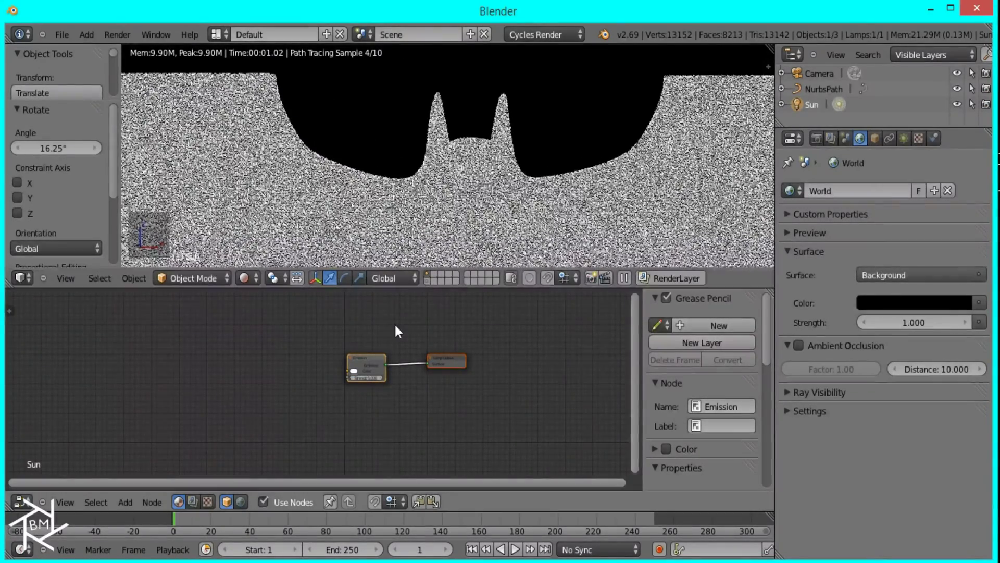
right_click(461, 210)
ctrl+scroll(370, 334, left, 5)
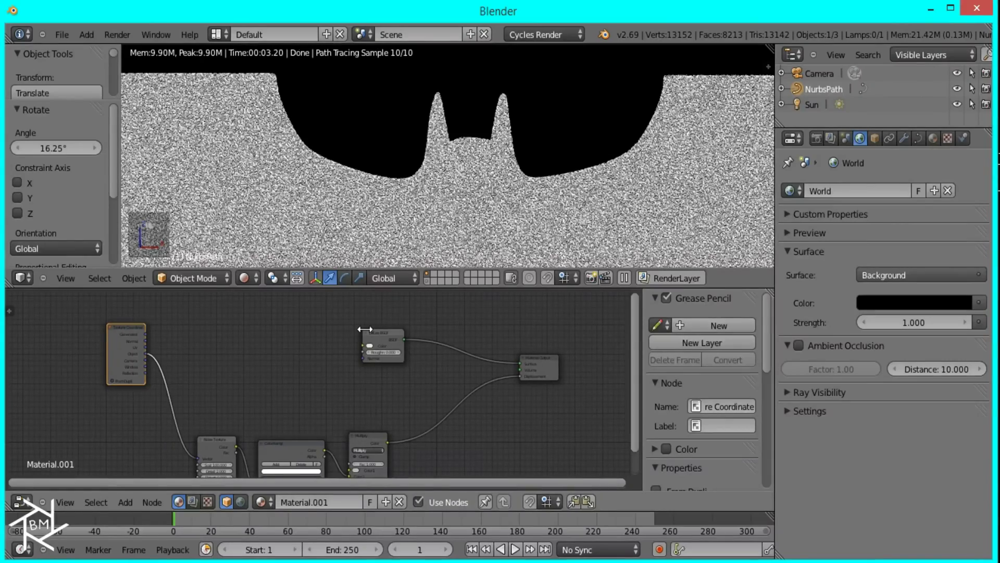
- Duplicate the Noise Texture and ColorRamp pair three times
middle_drag(339, 329, 420, 363)
middle_drag(319, 370, 330, 336)
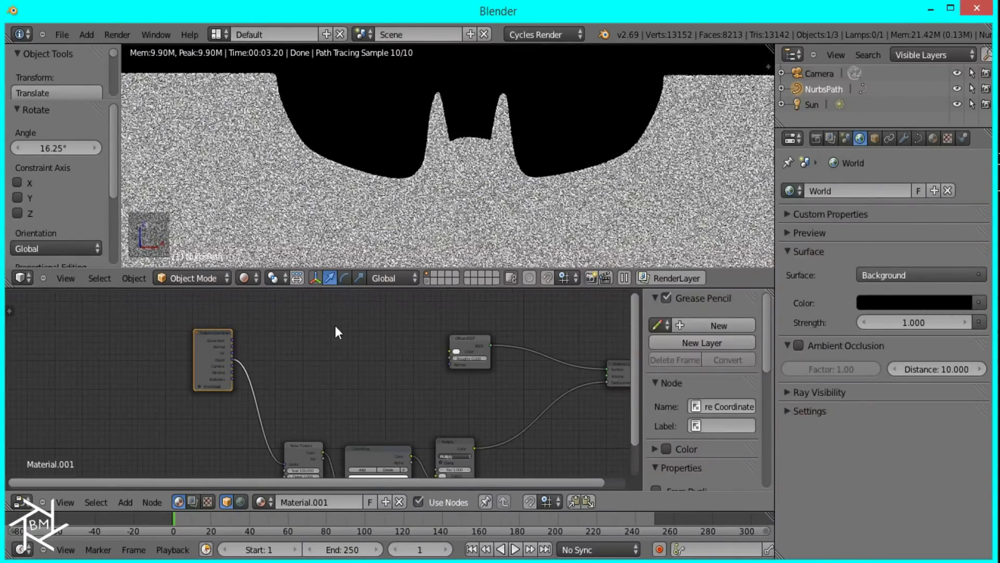
right_click(301, 452)
right_click(356, 452)
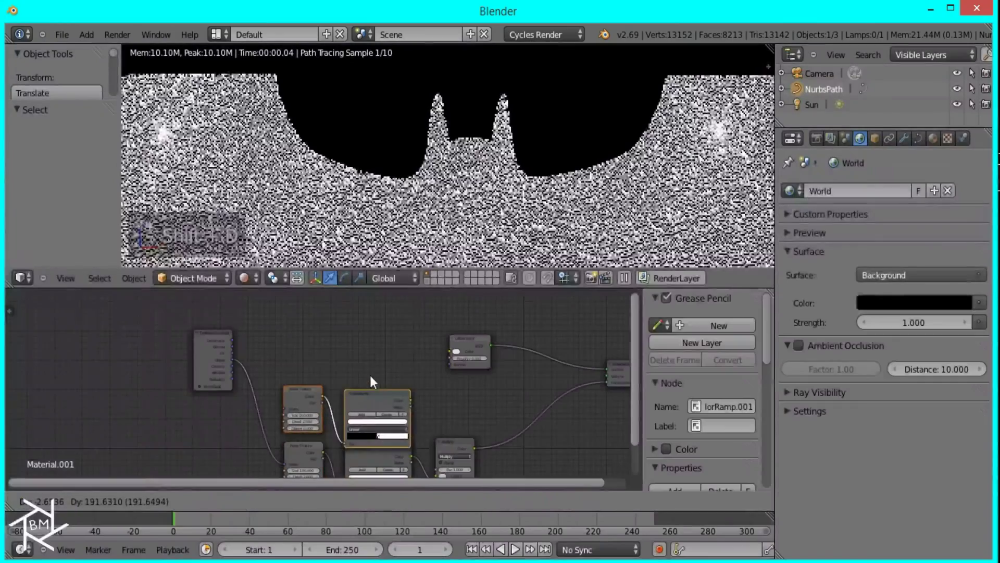
key(shift+d)
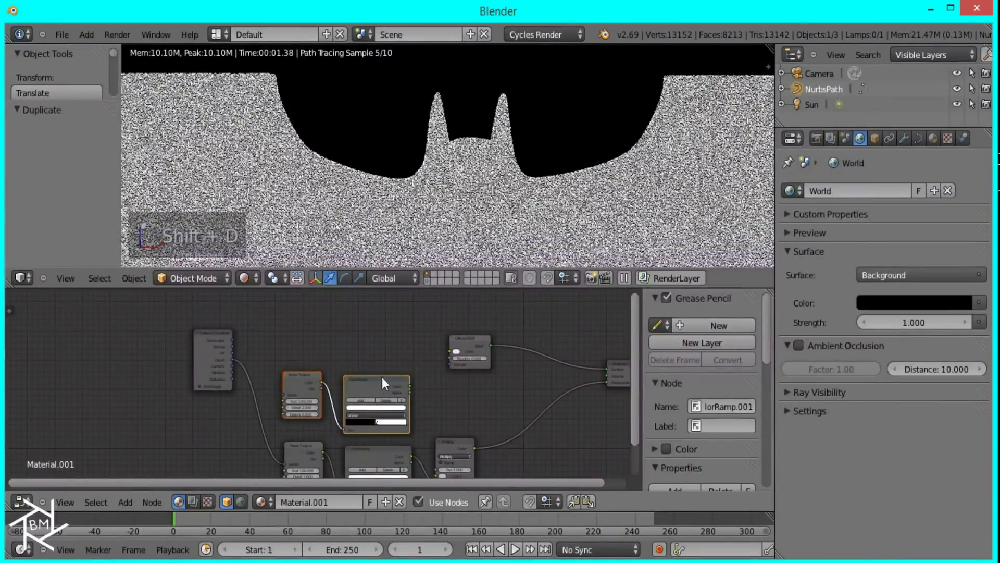
click(396, 403)
key(shift+d)
click(396, 340)
middle_drag(399, 345, 416, 406)
key(shift+d)
click(419, 350)
- Box-select the nine left-hand nodes and move them further left
scroll(419, 350, down, 2)
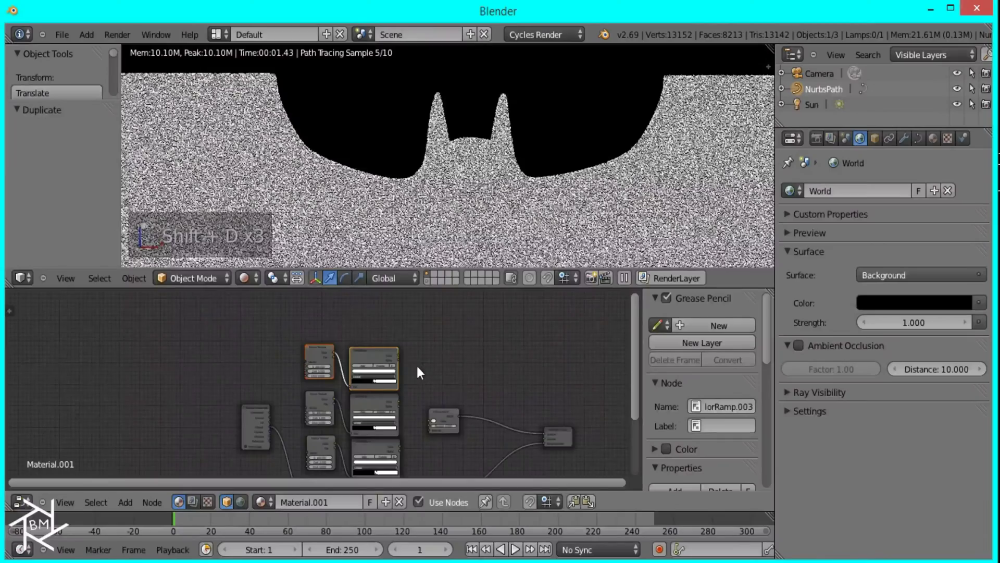
scroll(395, 375, down, 2)
key(b)
drag(364, 448, 186, 311)
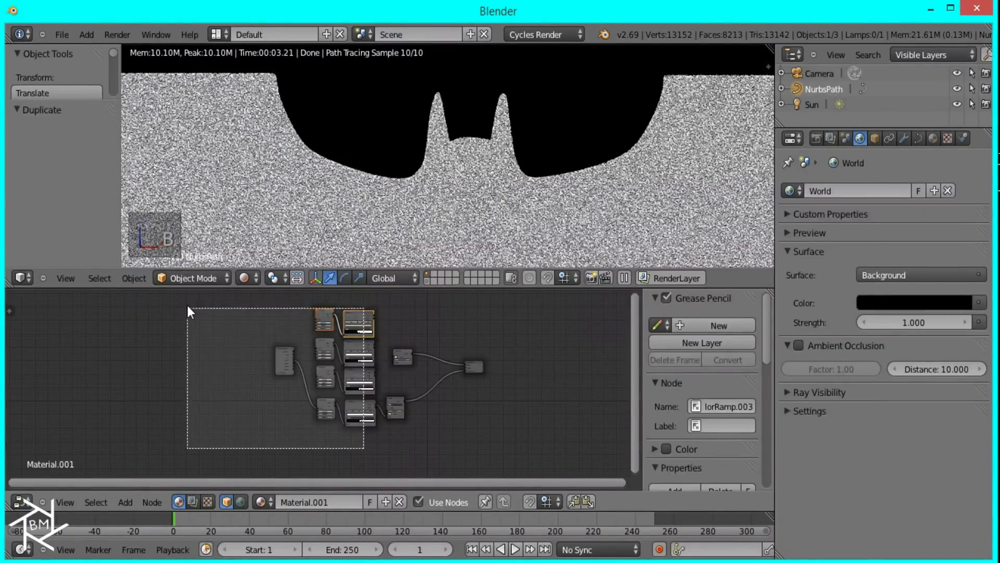
key(g)
click(242, 338)
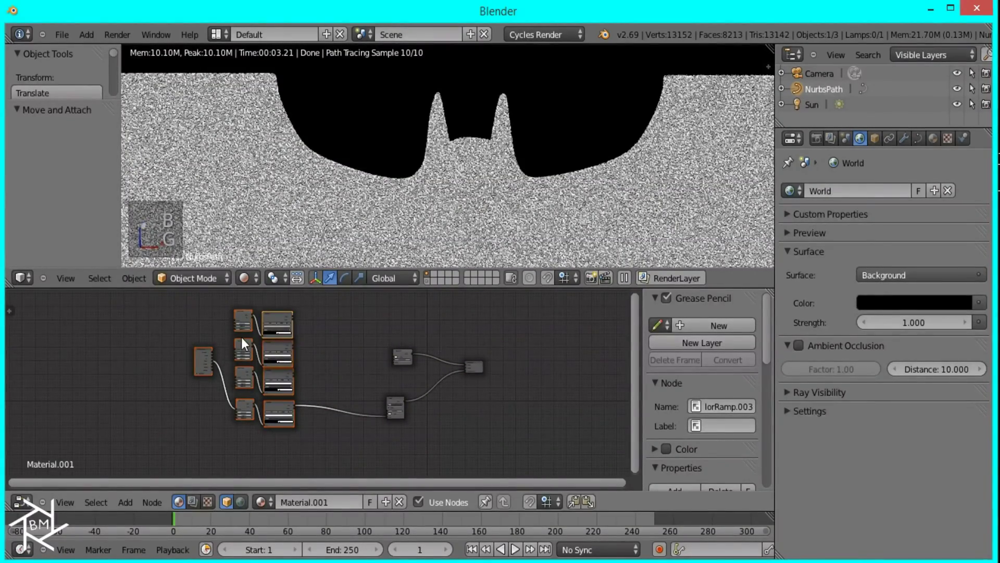
scroll(284, 348, up, 5)
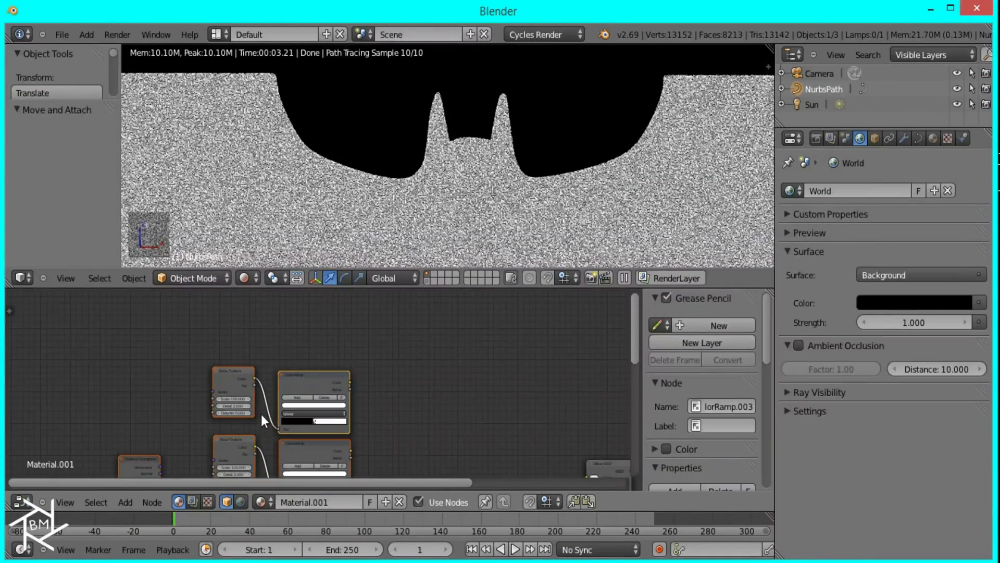
scroll(210, 411, up, 4)
- Set three Noise Texture scales to 15, 100 and 2
click(253, 404)
text(15)
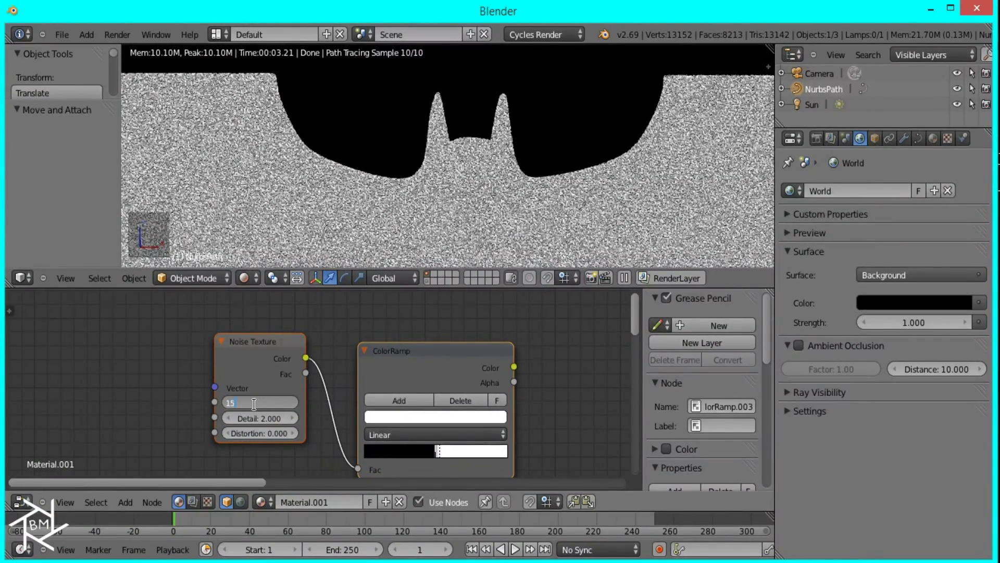
key(Return)
middle_drag(255, 405, 298, 332)
click(272, 463)
text(1.500)
key(Return)
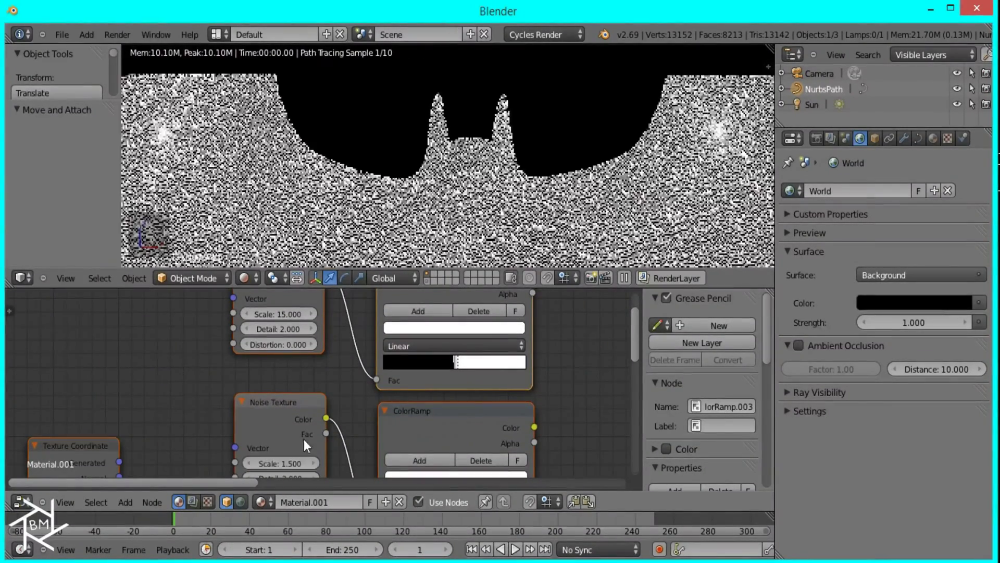
middle_drag(305, 433, 280, 343)
click(294, 409)
text(2)
key(Return)
- Add an Emission shader and feed a ColorRamp result into its Strength
scroll(452, 392, down, 1)
scroll(452, 391, down, 3)
middle_drag(542, 353, 387, 351)
key(shift+a)
mouse_move(361, 398)
click(438, 329)
click(329, 314)
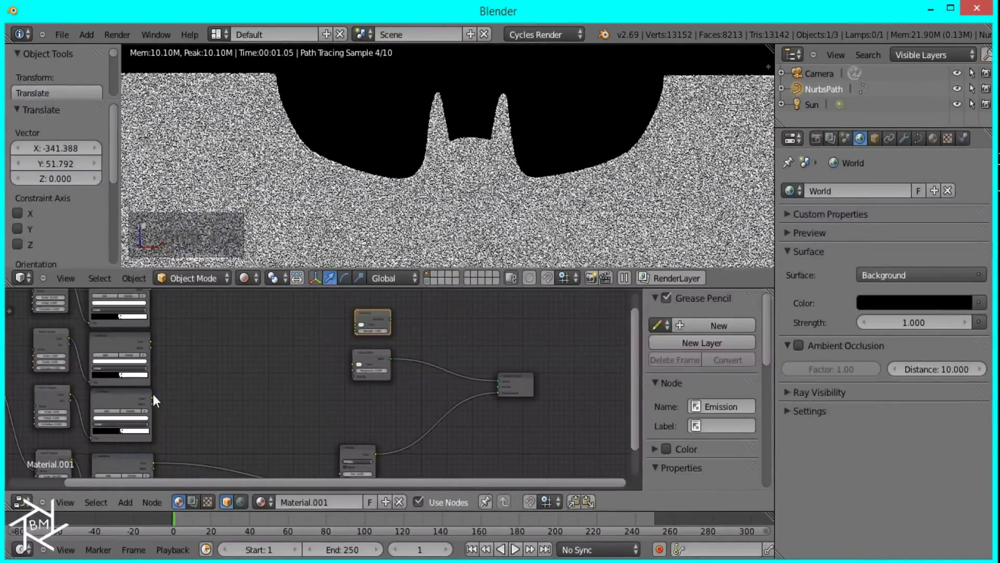
drag(152, 397, 505, 264)
- Smooth the ColorRamps into full gradients and connect a ramp to Emission Color
scroll(505, 264, down, 4)
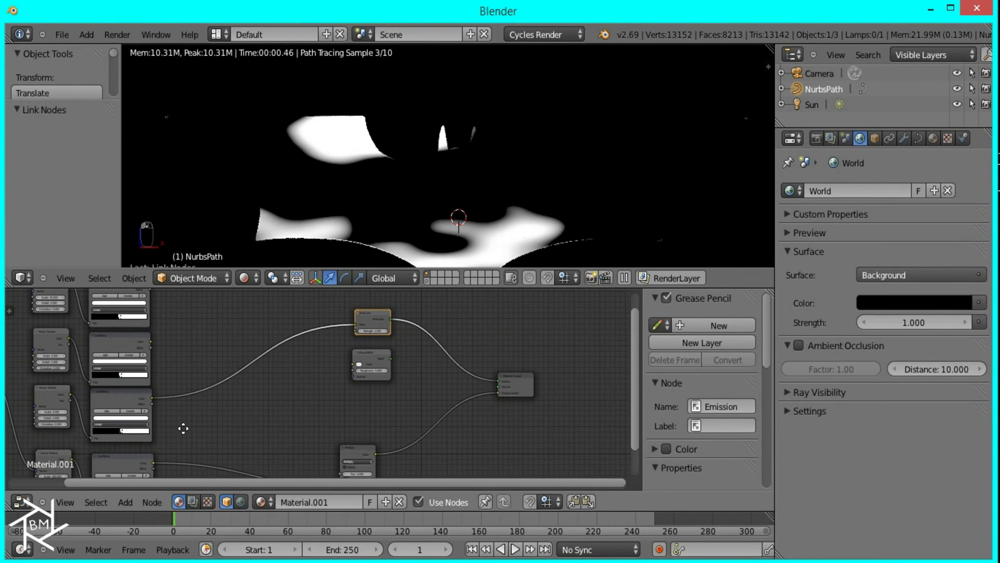
middle_drag(191, 445, 283, 423)
scroll(252, 424, up, 2)
drag(252, 424, 157, 430)
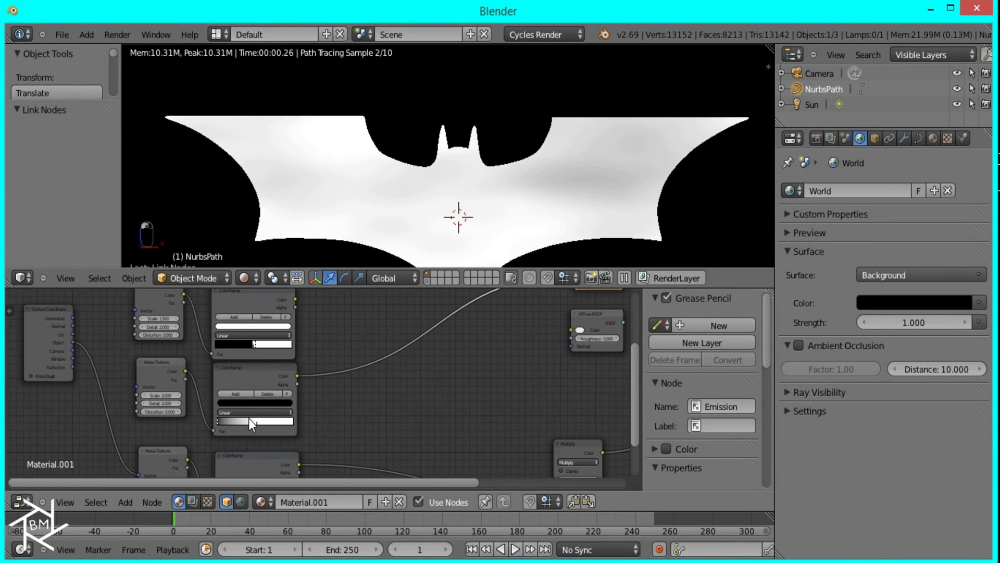
drag(281, 423, 440, 420)
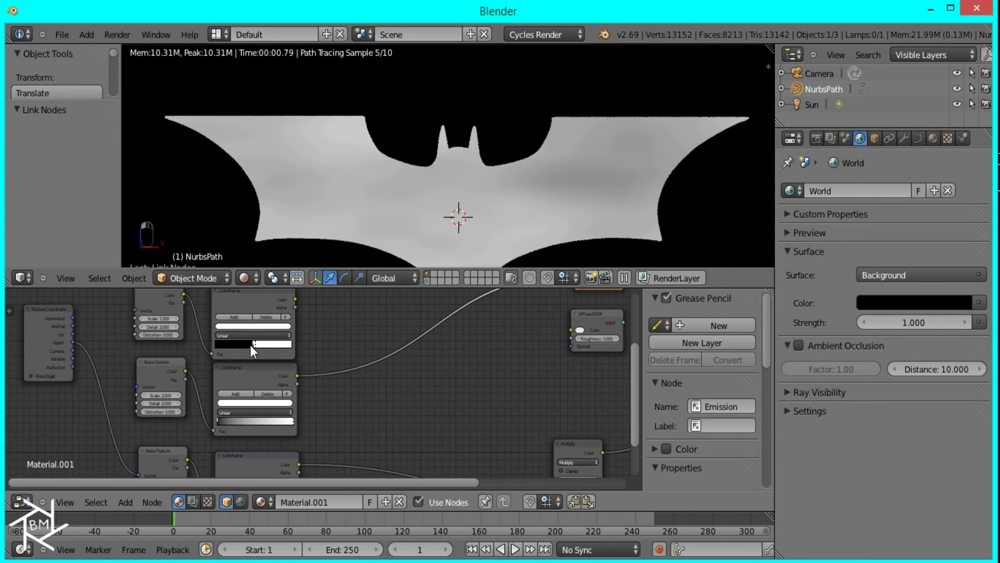
drag(248, 343, 353, 342)
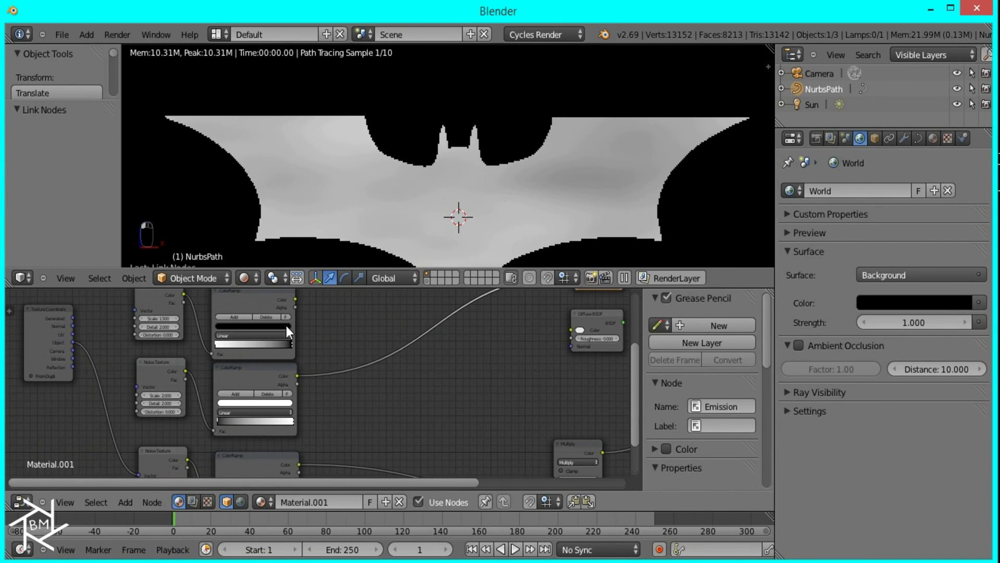
middle_drag(327, 356, 357, 442)
drag(289, 357, 155, 355)
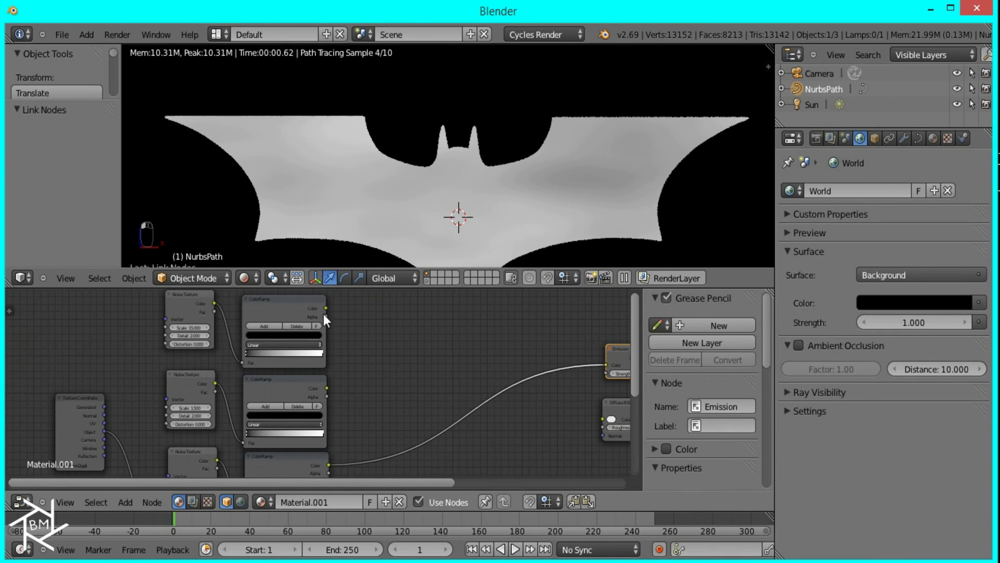
drag(326, 308, 611, 365)
drag(327, 388, 608, 364)
- Link Texture Coordinate Object to the middle and top Noise Textures; feed the bottom ramp to Emission
drag(104, 431, 173, 398)
drag(105, 432, 170, 318)
middle_drag(151, 420, 192, 330)
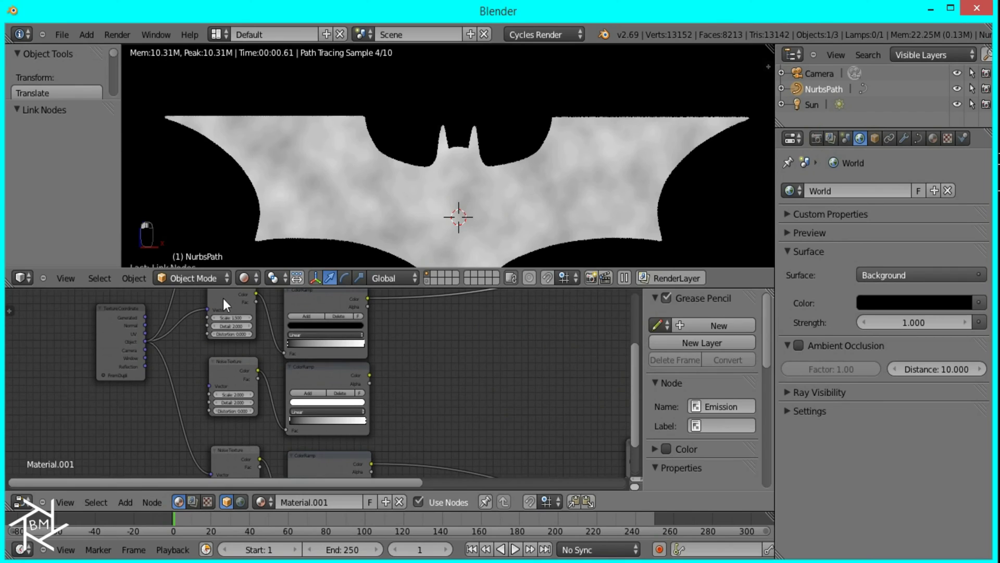
drag(141, 340, 208, 386)
middle_drag(249, 385, 67, 378)
drag(187, 444, 465, 342)
- Set the lower Noise Texture's Scale to 5
middle_drag(398, 356, 502, 356)
scroll(272, 420, up, 2)
middle_drag(143, 425, 202, 420)
click(201, 418)
text(5)
key(Return)
scroll(509, 330, down, 2)
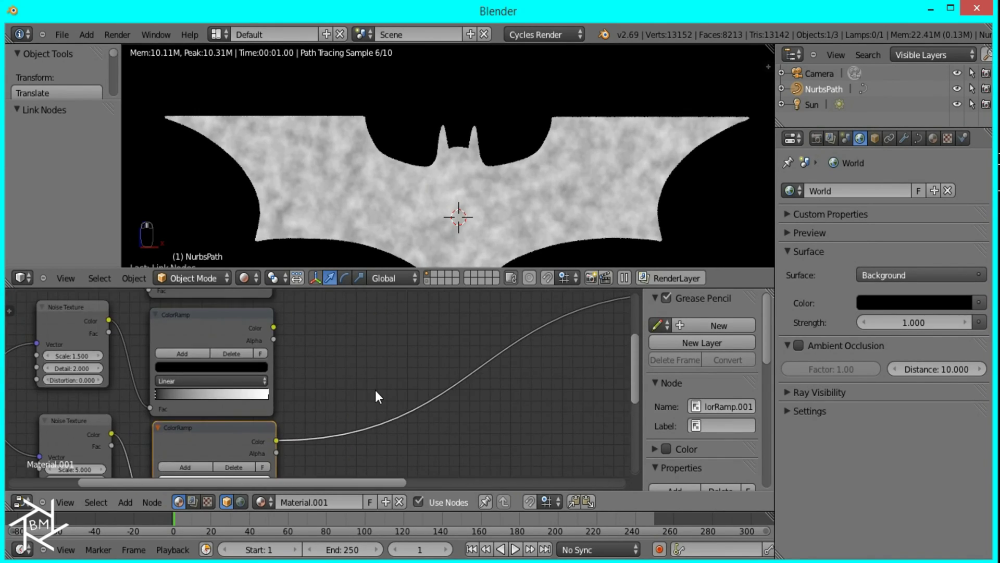
middle_drag(375, 397, 318, 407)
scroll(377, 385, up, 3)
- Change the first ColorRamp's black stop to a deep navy blue
scroll(292, 397, up, 2)
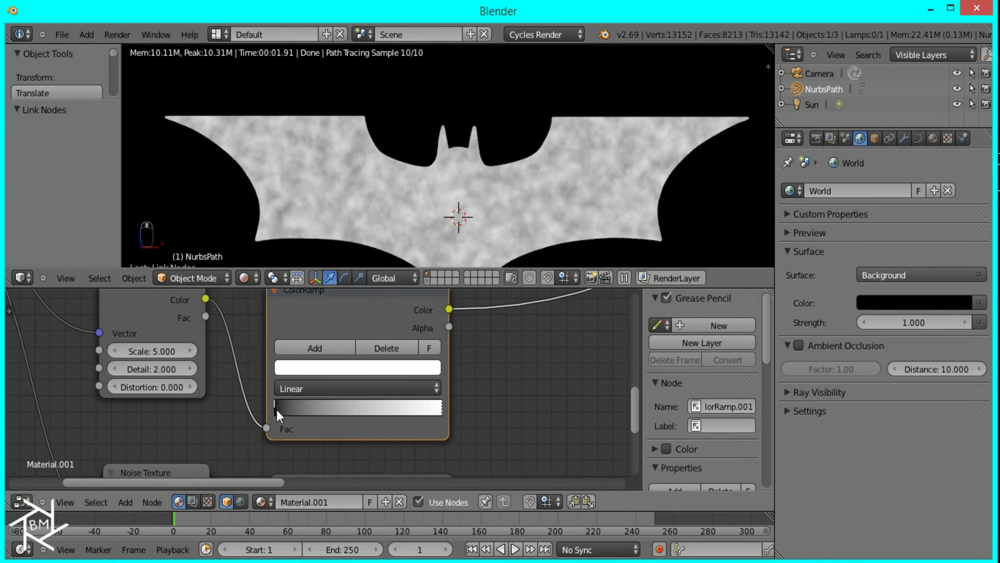
click(276, 409)
click(300, 368)
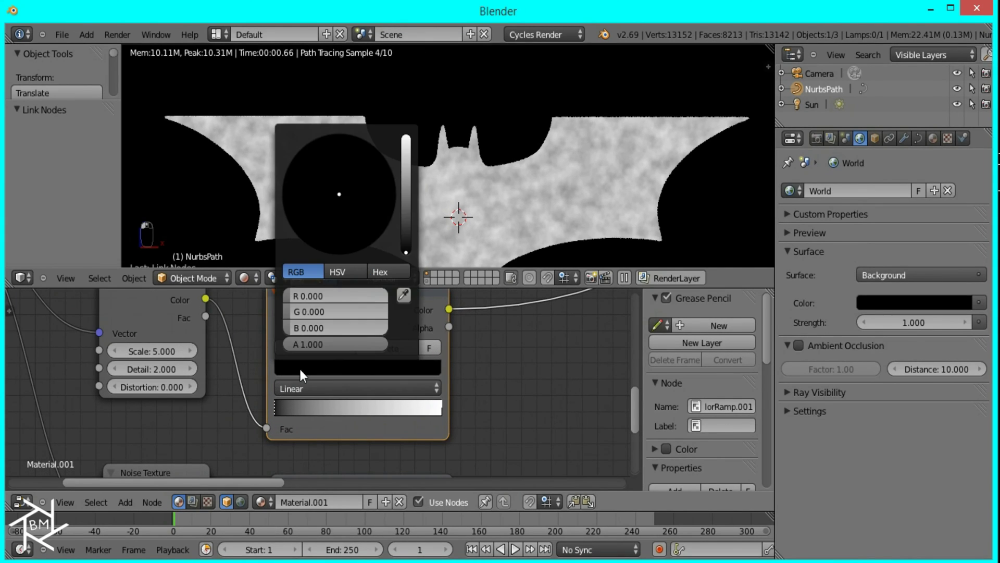
click(408, 230)
drag(366, 201, 399, 154)
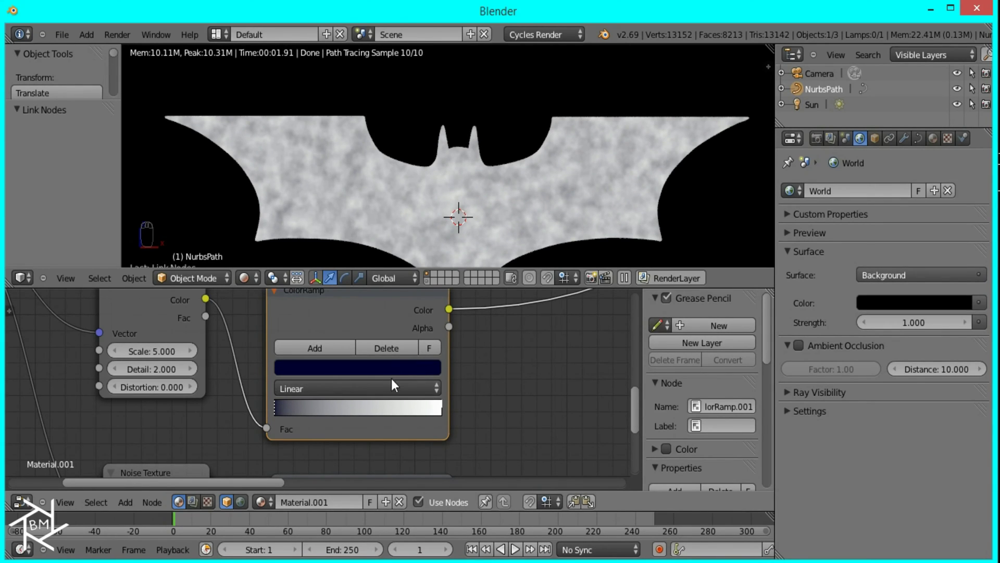
click(390, 318)
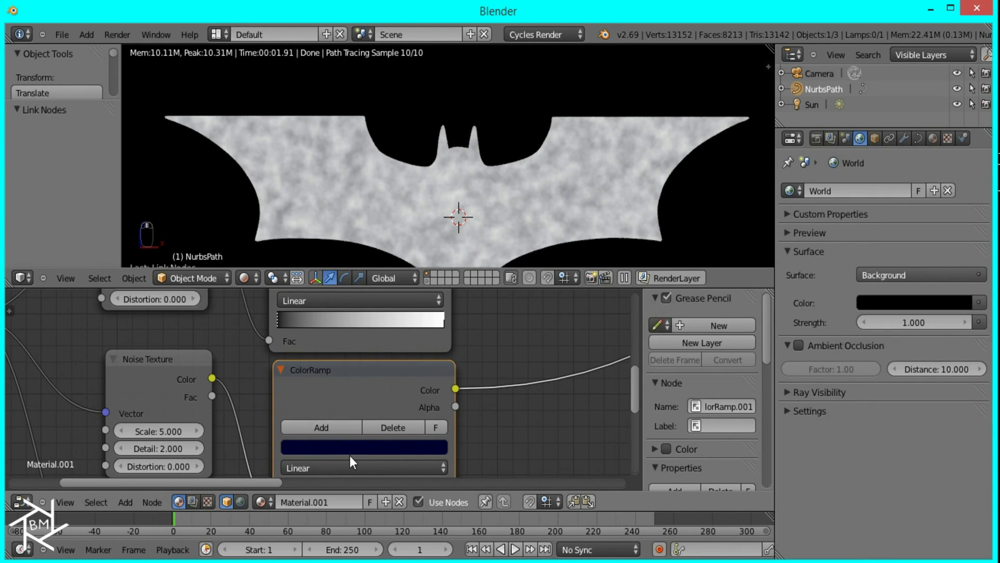
- Copy the navy colour and paste it onto the dark stops of two other ramps
key(ctrl+c)
middle_drag(365, 374, 389, 455)
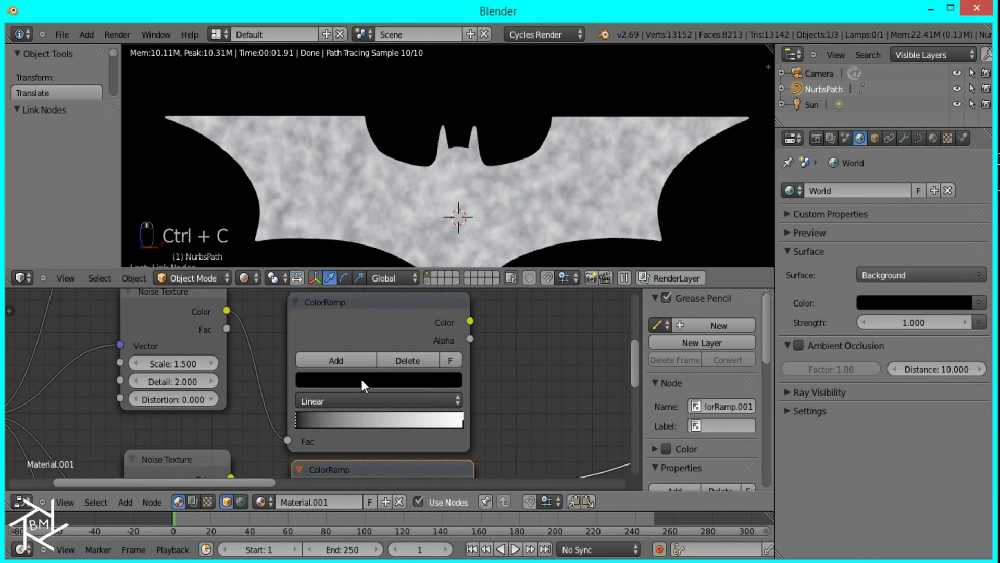
key(ctrl+v)
middle_drag(365, 378, 386, 407)
key(ctrl+v)
scroll(373, 406, down, 4)
middle_drag(437, 335, 239, 338)
- Insert a Multiply MixRGB on the Emission link, factor 1, with the second ramp in Color2
key(shift+a)
mouse_move(356, 364)
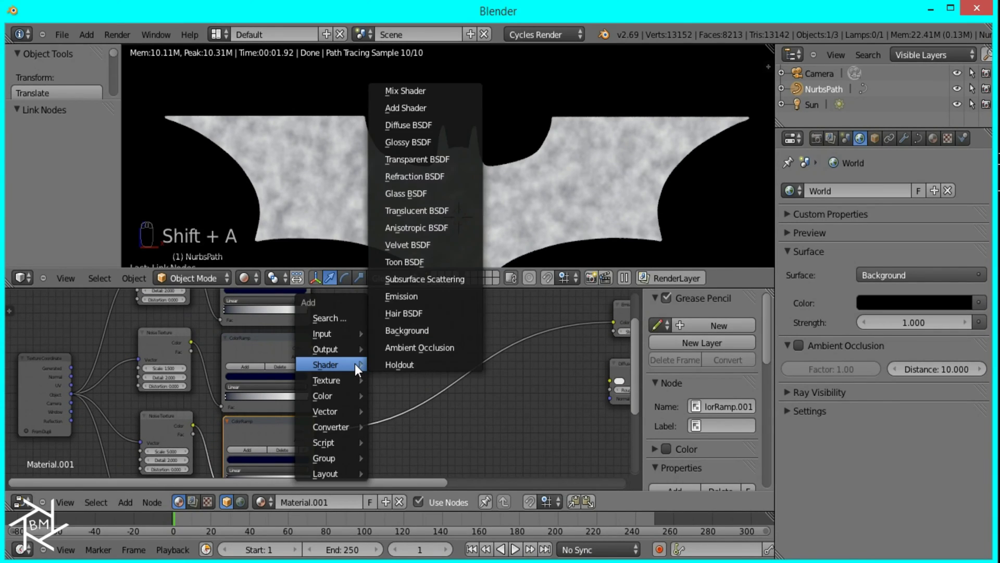
mouse_move(354, 396)
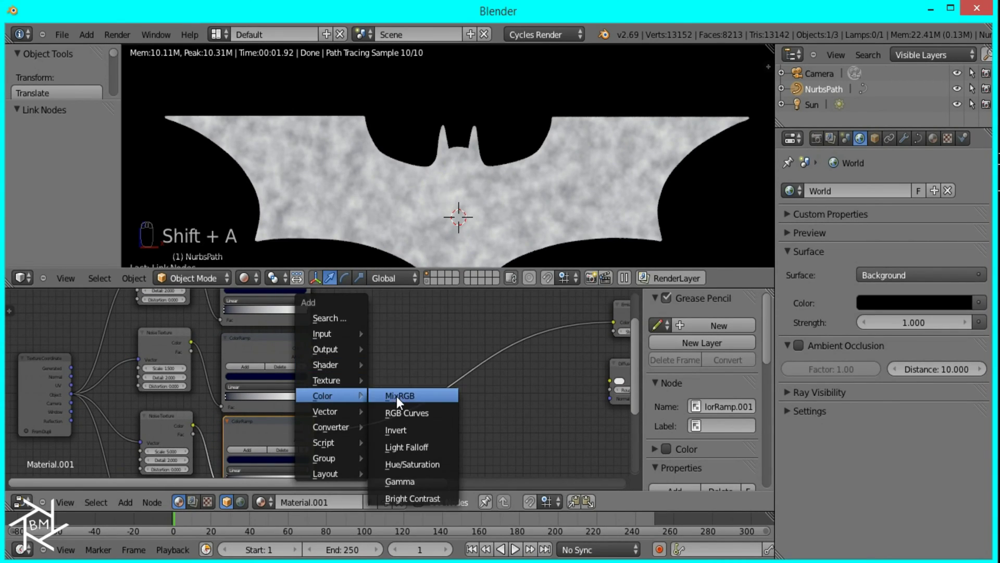
click(396, 396)
click(375, 338)
click(395, 364)
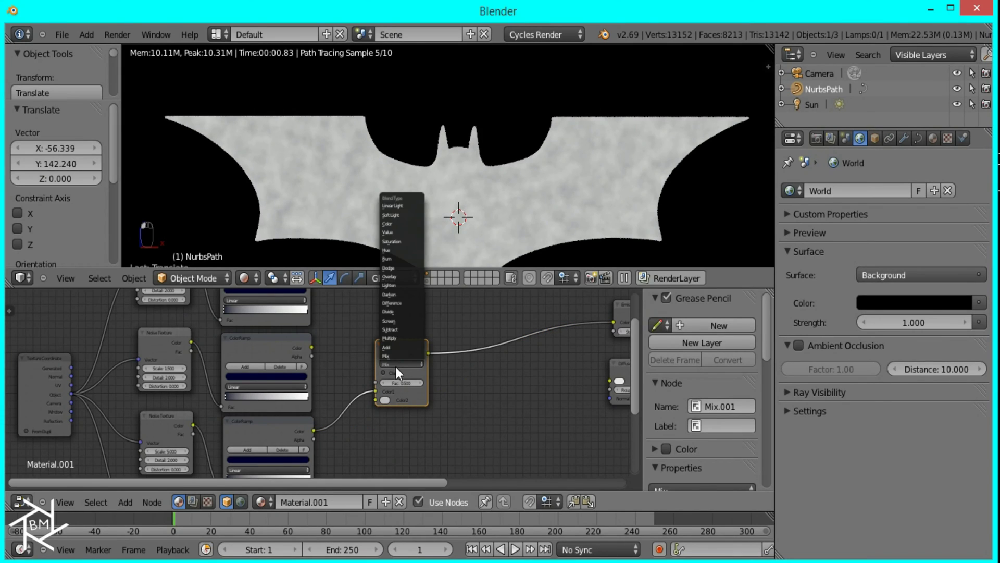
click(394, 339)
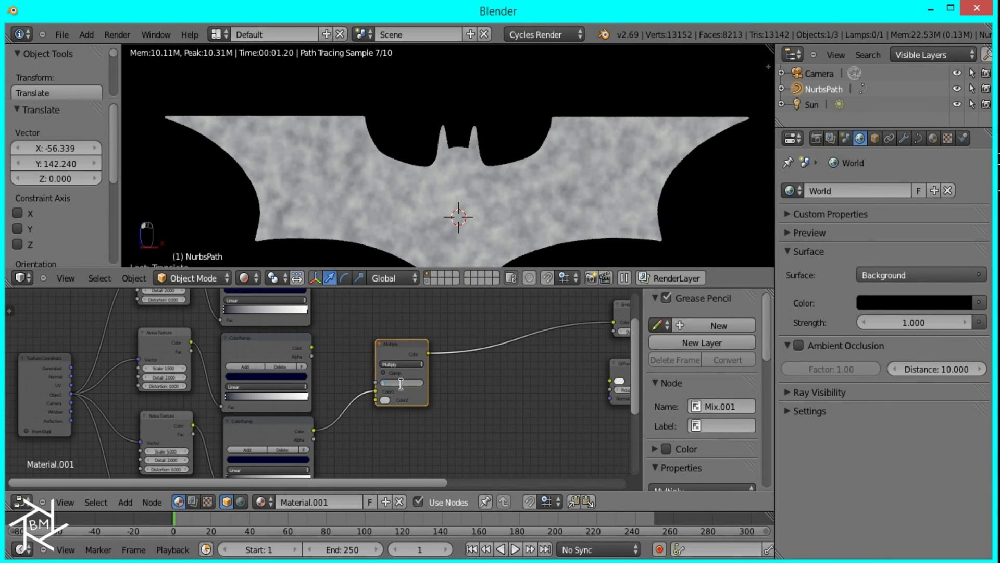
key(Return)
drag(311, 346, 377, 399)
- Duplicate the Multiply node before Emission and link the top ColorRamp into its Color1
key(shift+d)
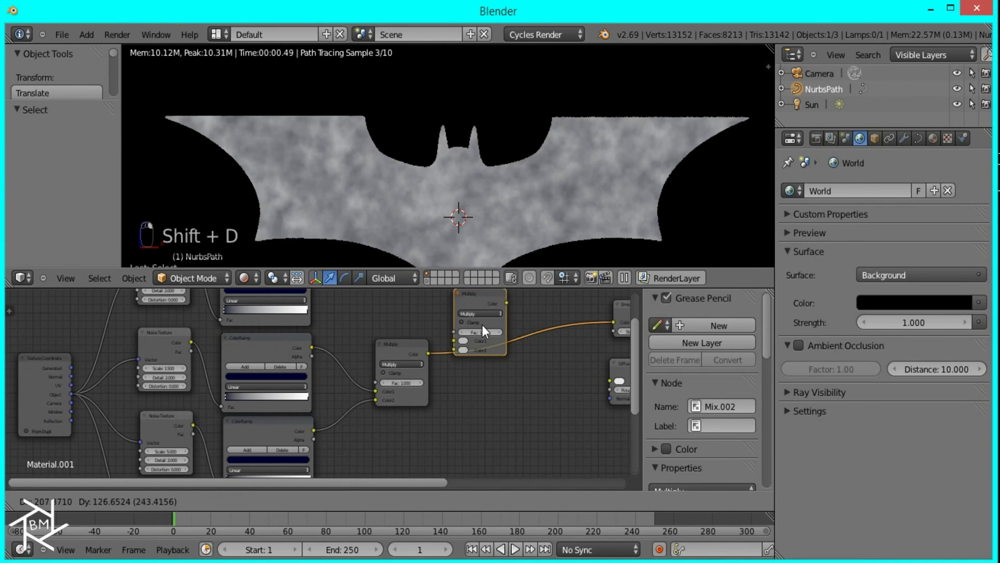
click(482, 324)
middle_drag(365, 303, 336, 341)
drag(285, 299, 429, 380)
middle_drag(498, 373, 435, 388)
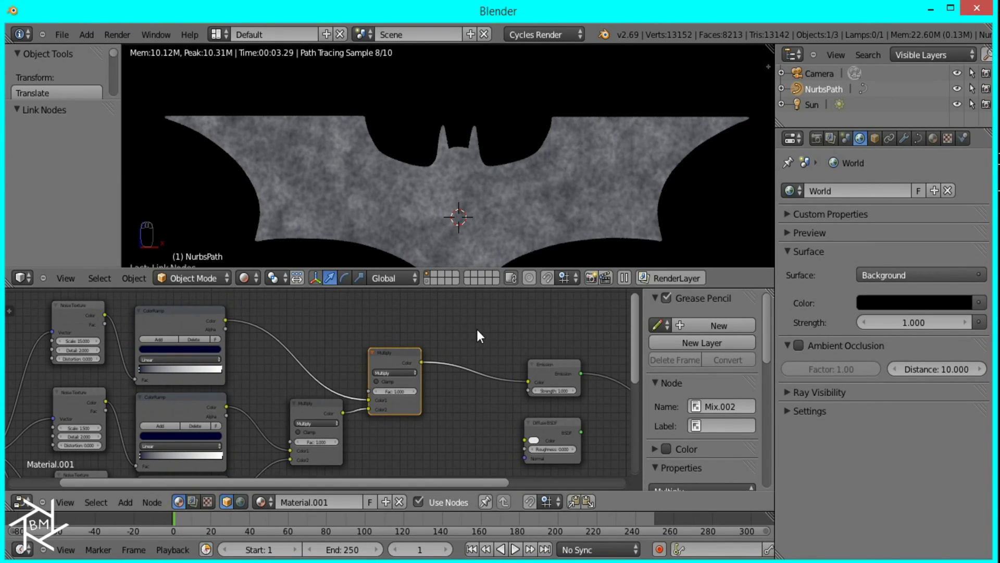
- Insert a Mix Shader on the Diffuse BSDF's link to Material Output
middle_drag(344, 338, 310, 342)
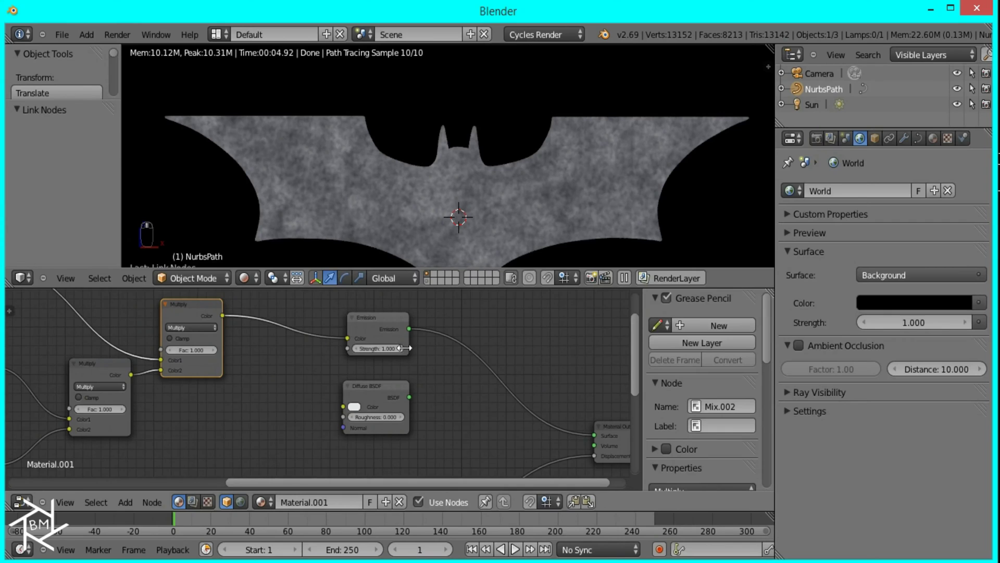
middle_drag(402, 360, 371, 354)
click(352, 384)
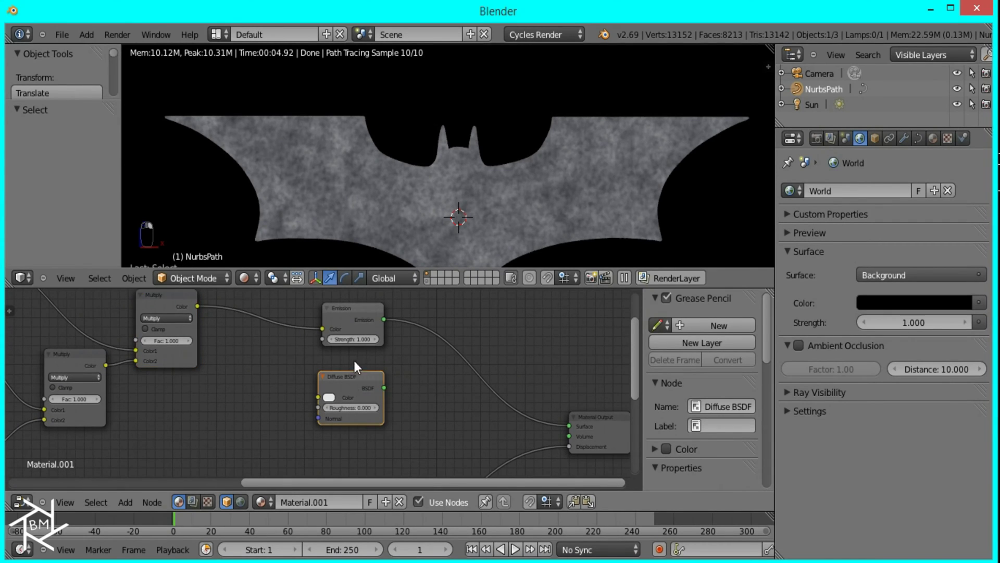
middle_drag(404, 400, 361, 363)
key(shift+a)
mouse_move(335, 367)
mouse_move(366, 336)
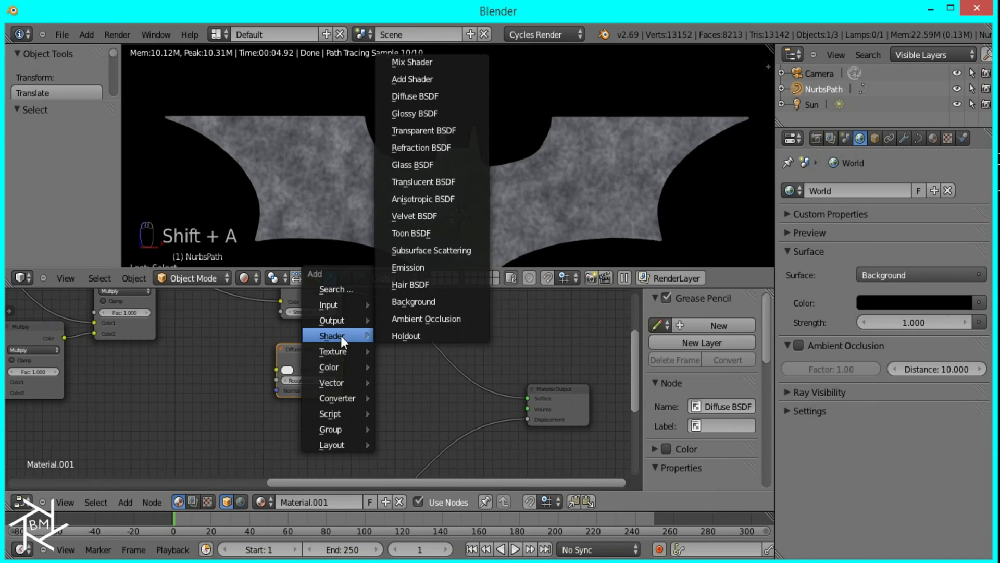
click(445, 63)
click(409, 352)
- Add a Glossy BSDF and wire Diffuse and Glossy into the Mix Shader's two inputs
key(shift+a)
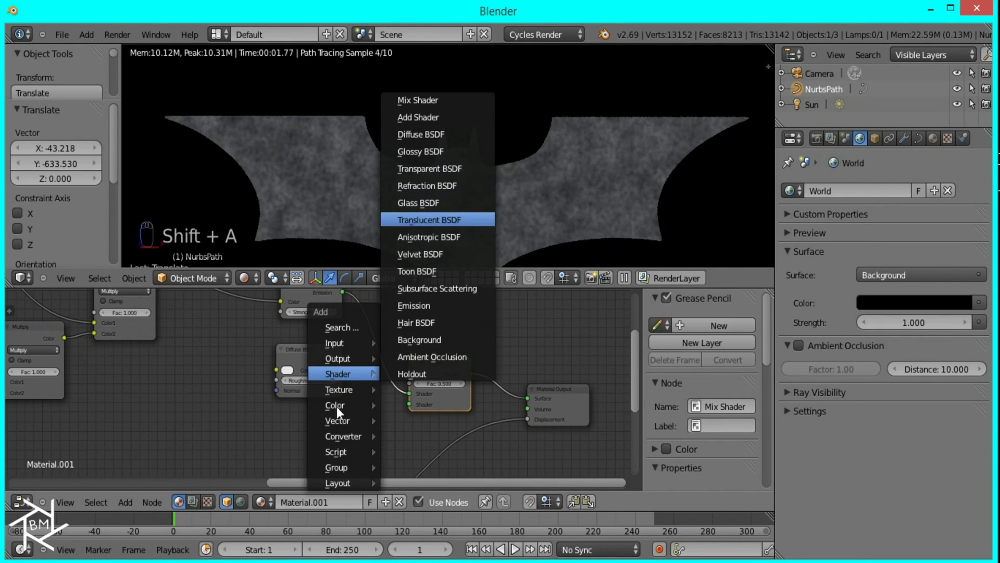
mouse_move(343, 371)
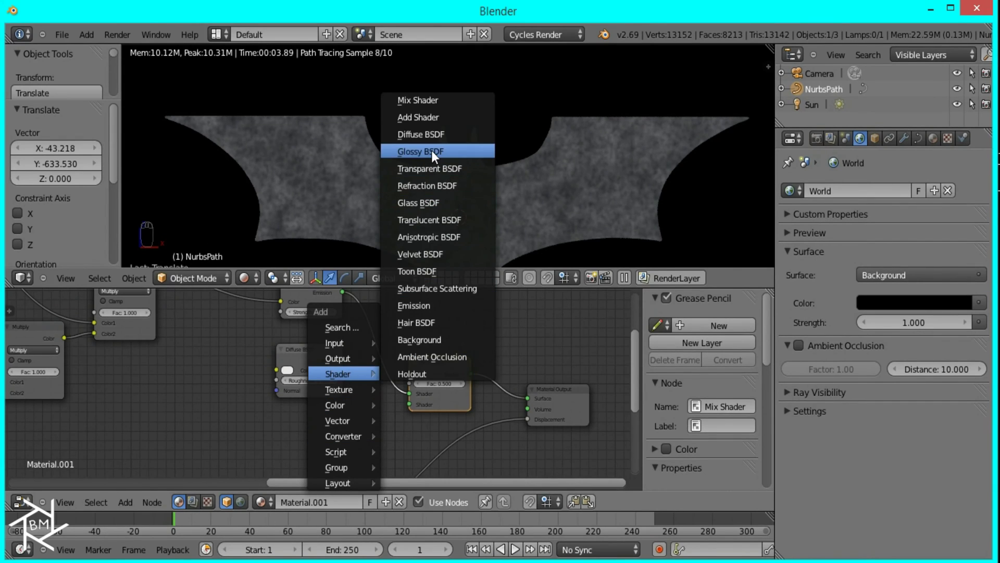
click(431, 153)
click(259, 441)
drag(338, 427, 409, 404)
drag(346, 363, 422, 398)
- Colour Diffuse and Glossy with the Multiply output and set Glossy roughness to 0.1
middle_drag(353, 342, 317, 441)
drag(271, 330, 394, 421)
middle_drag(290, 313, 268, 301)
drag(267, 301, 385, 474)
scroll(426, 451, up, 1)
middle_drag(426, 451, 406, 376)
click(383, 433)
middle_drag(298, 357, 326, 397)
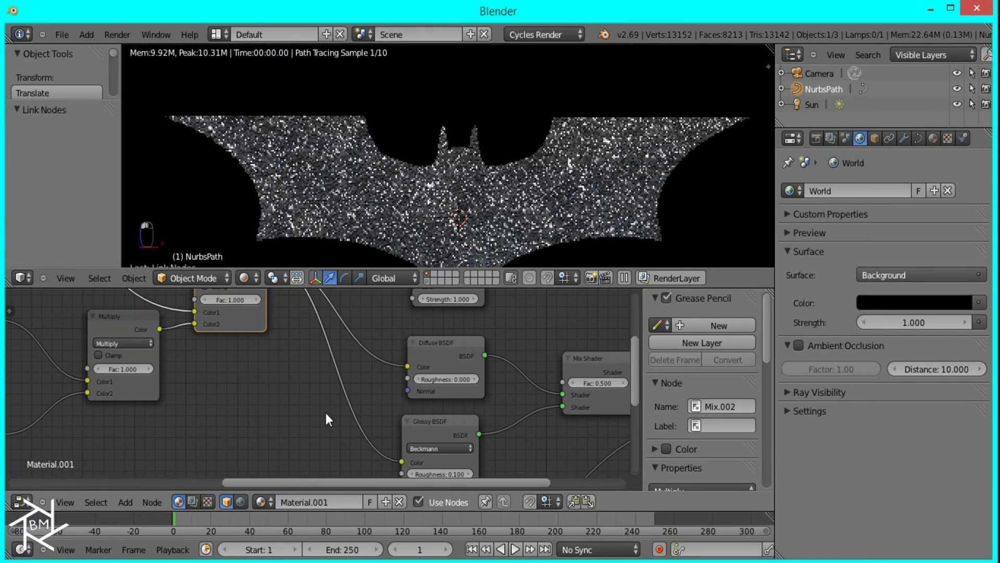
- Insert a Hue/Saturation node on the Glossy Color wire
key(shift+a)
mouse_move(323, 395)
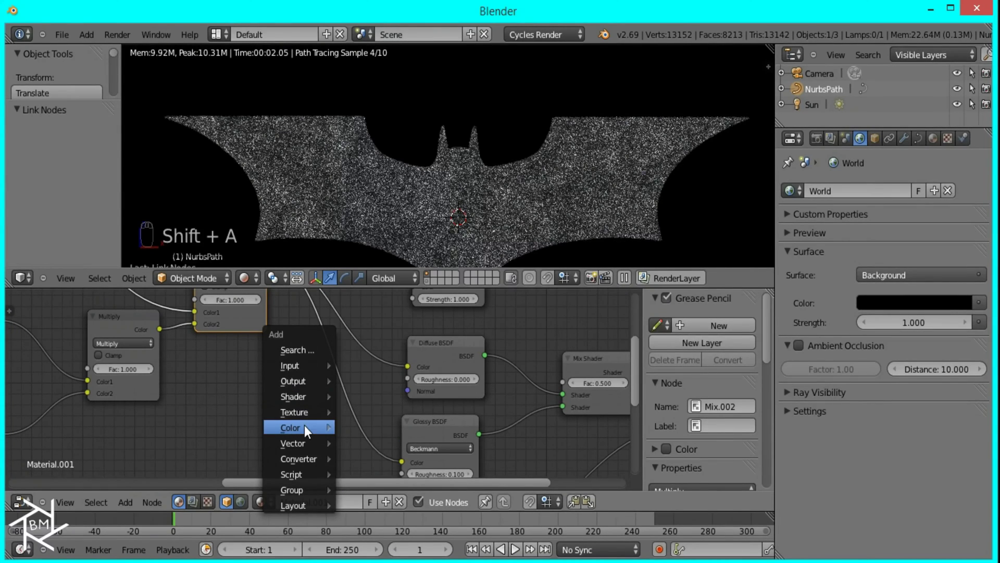
mouse_move(304, 425)
click(378, 495)
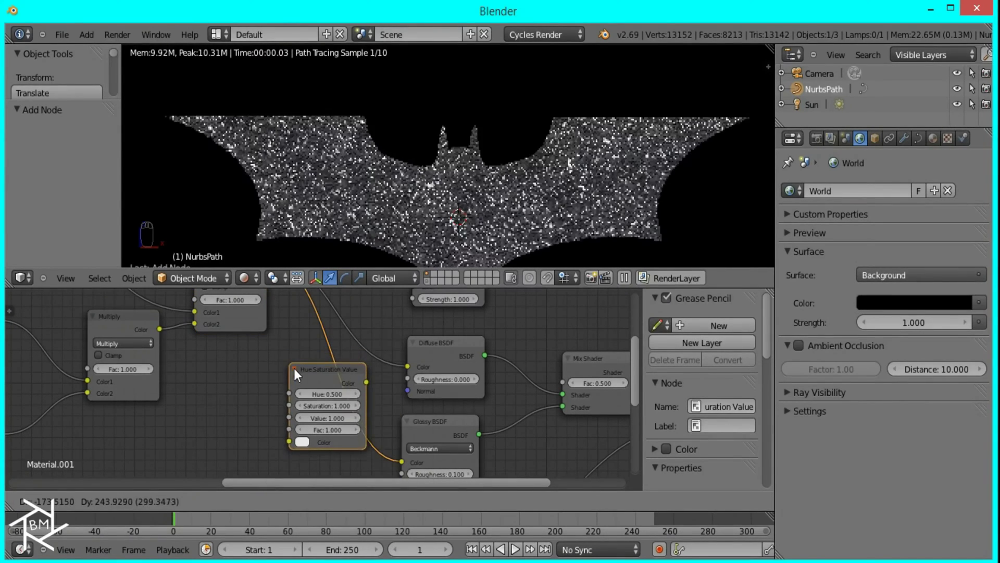
click(317, 393)
scroll(333, 412, up, 1)
- Set the Hue/Saturation node's Saturation to 0 and Value to 5
drag(342, 411, 14, 430)
click(324, 429)
text(5)
key(Return)
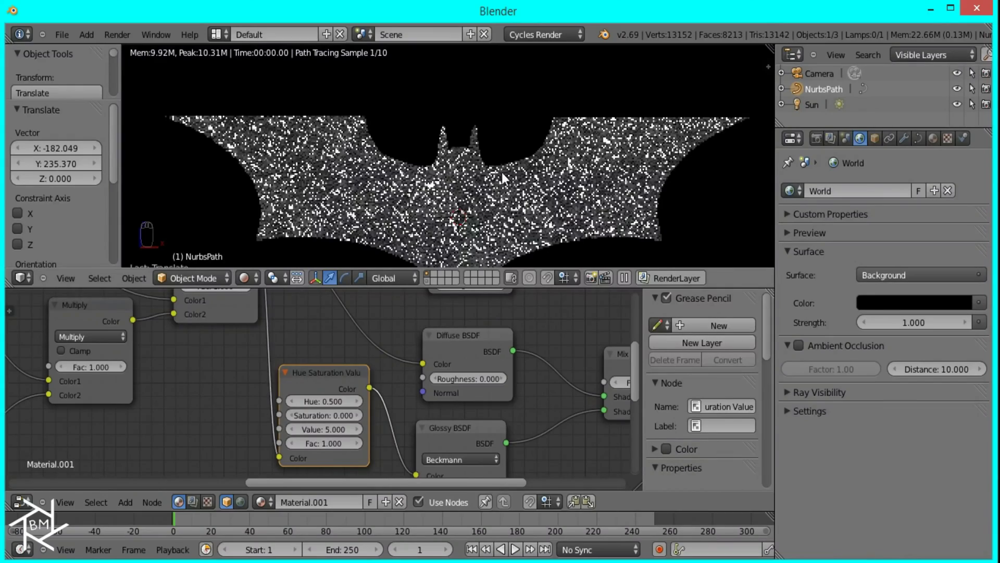
middle_drag(502, 362, 423, 387)
scroll(476, 402, down, 3)
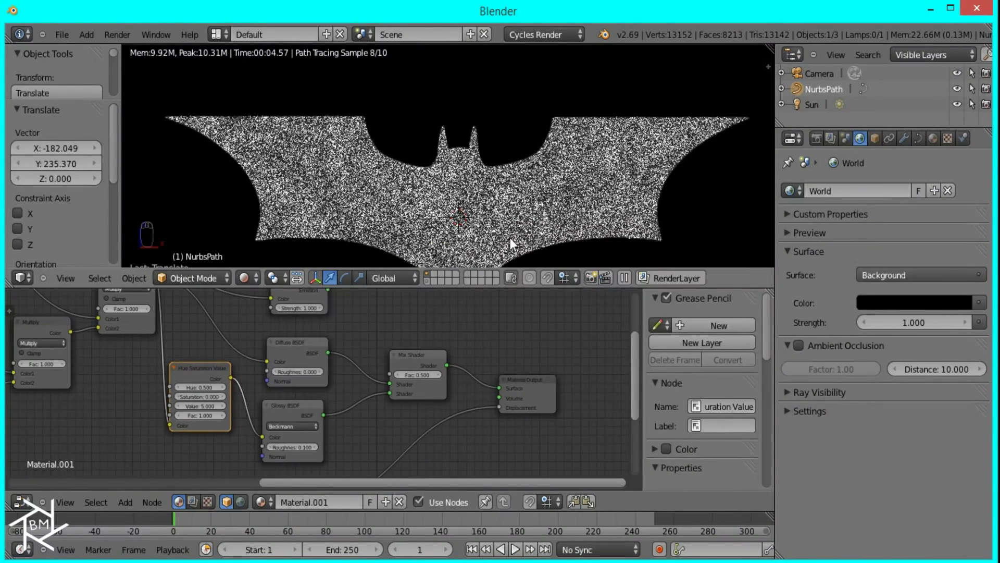
- Set the Sun's emission strength to 1 and merge the node editor into the 3D View
click(806, 102)
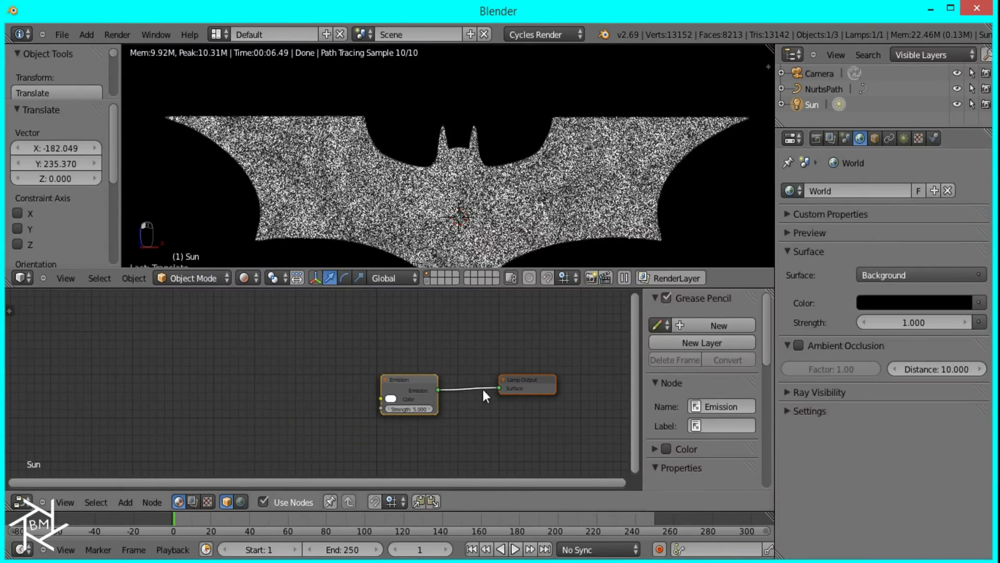
key(Return)
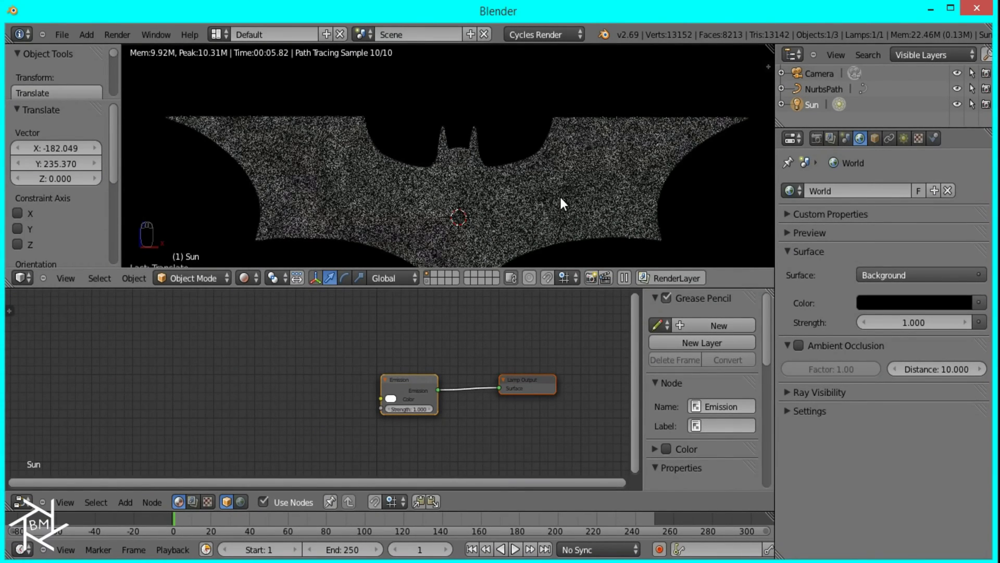
scroll(560, 198, up, 1)
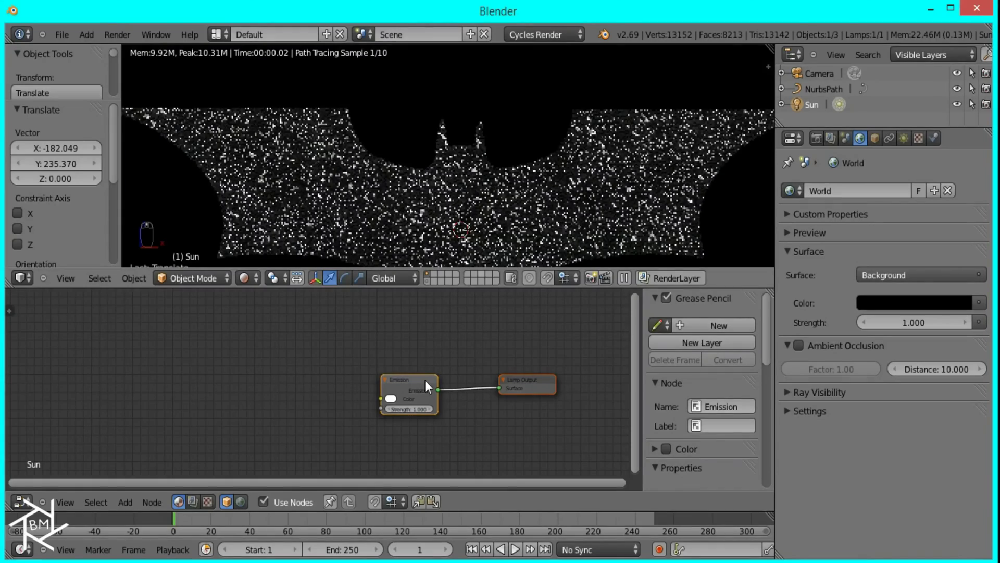
click(22, 502)
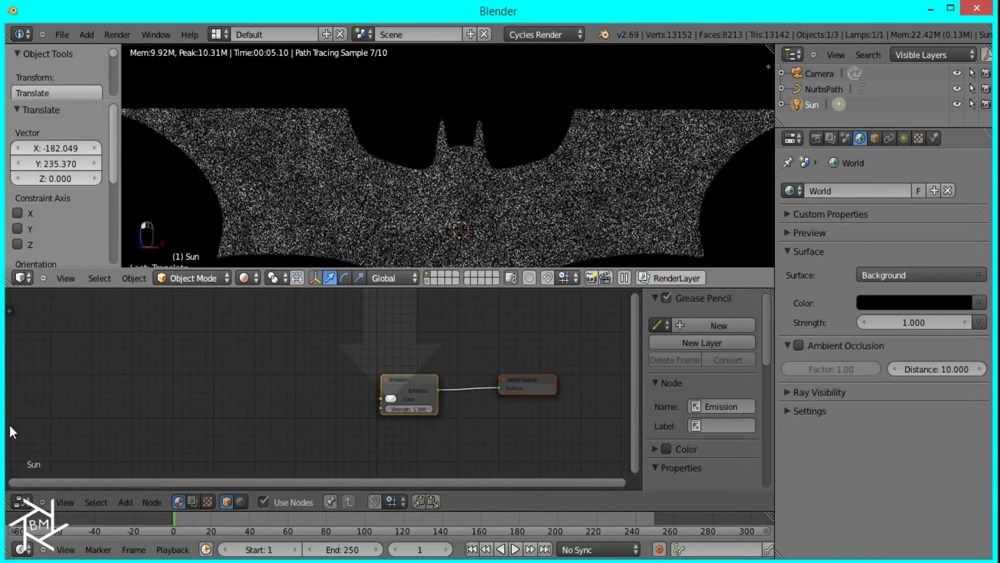
drag(10, 425, 9, 425)
- Switch the viewport to wireframe and delete the Sun lamp
scroll(417, 370, down, 3)
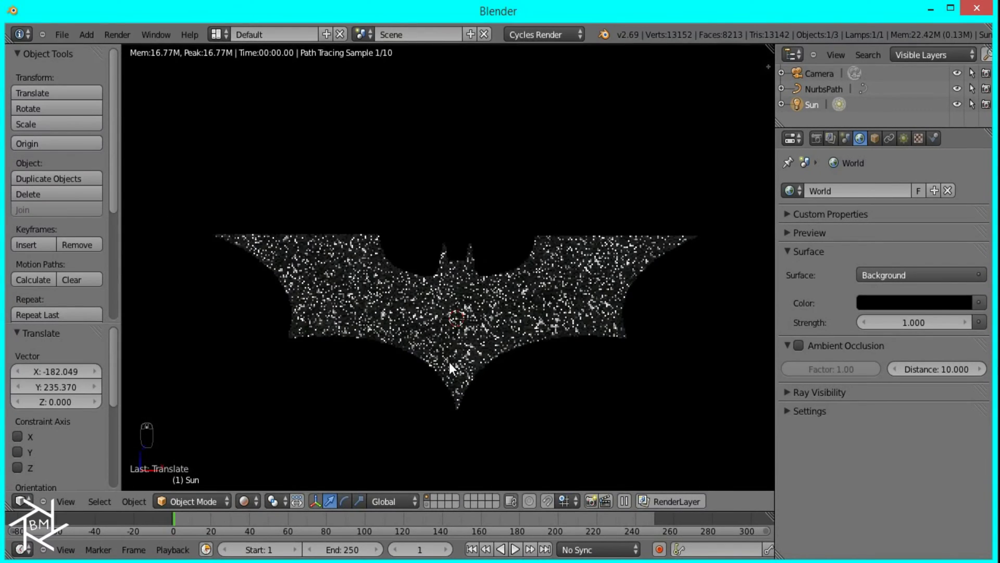
key(z)
middle_drag(523, 362, 567, 346)
key(x)
click(551, 326)
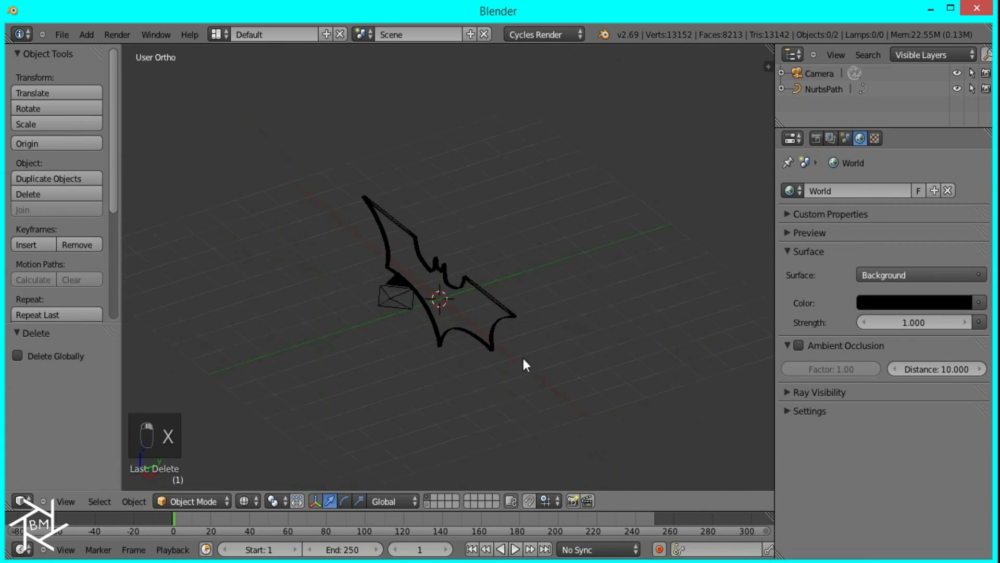
- Add a Plane mesh at the world origin inside the bat outline
middle_drag(523, 358, 507, 339)
key(shift+a)
mouse_move(507, 339)
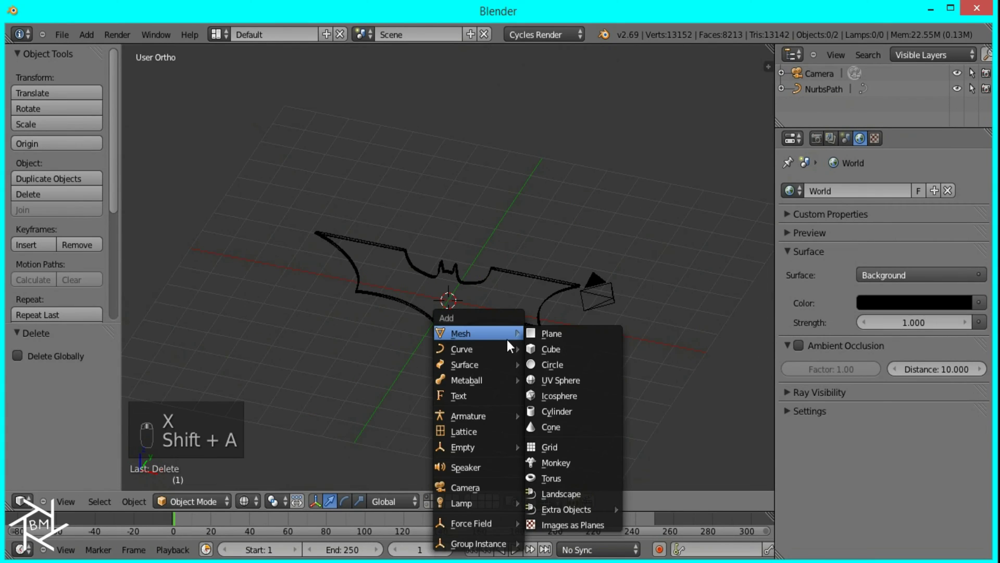
click(569, 333)
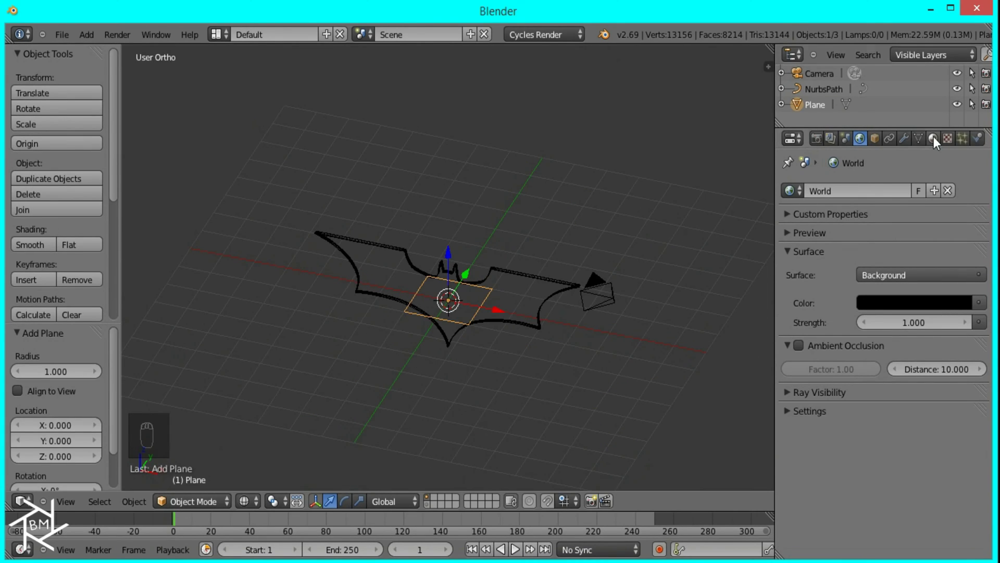
- Add an Array modifier to the plane with Relative Offset X 1.5 and Count 5
click(907, 138)
click(896, 188)
click(695, 226)
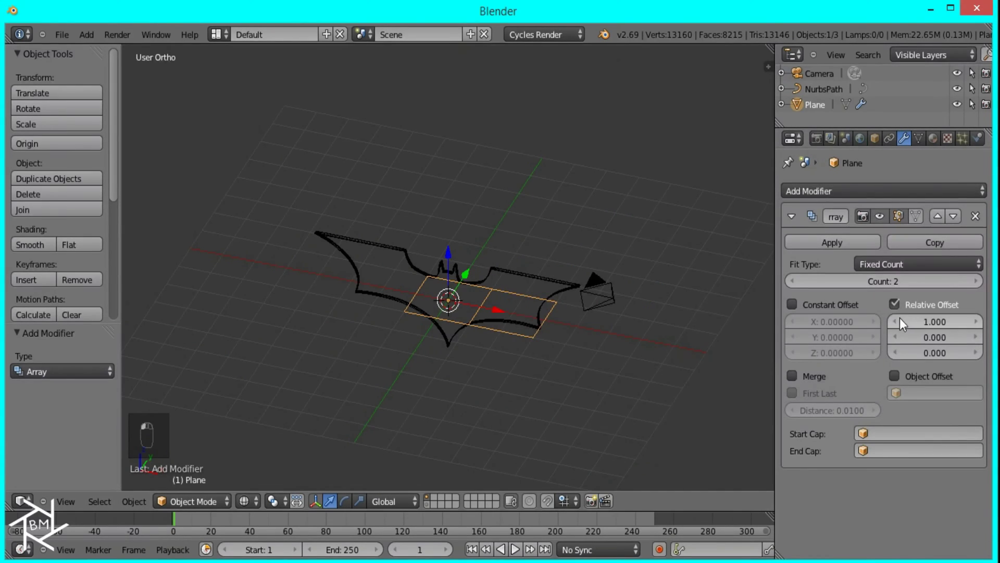
click(923, 321)
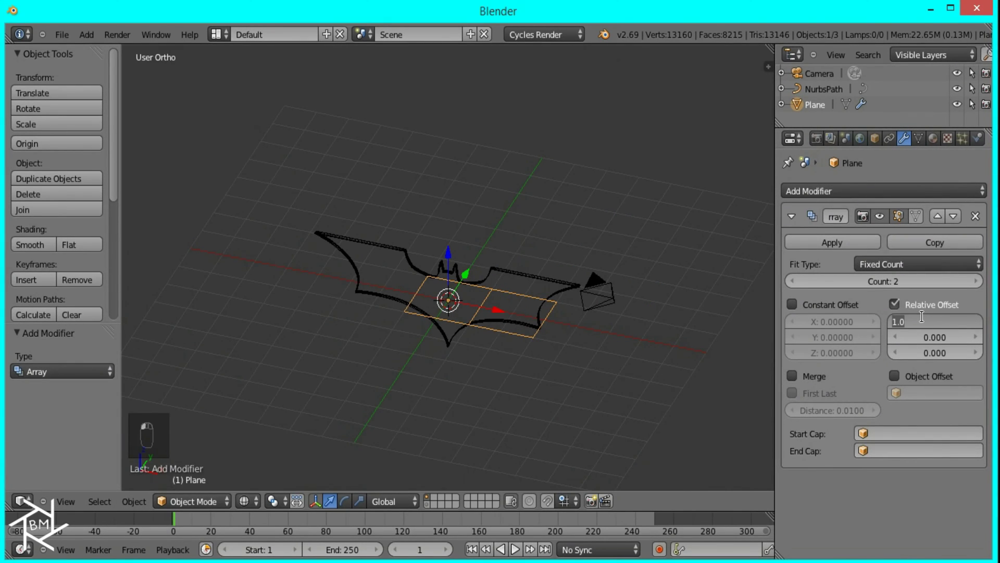
text(1.5)
key(Return)
click(974, 281)
click(973, 282)
click(971, 280)
- Duplicate the Array modifier and set the copy's offset to X 0, Y 1.5
click(949, 240)
click(791, 216)
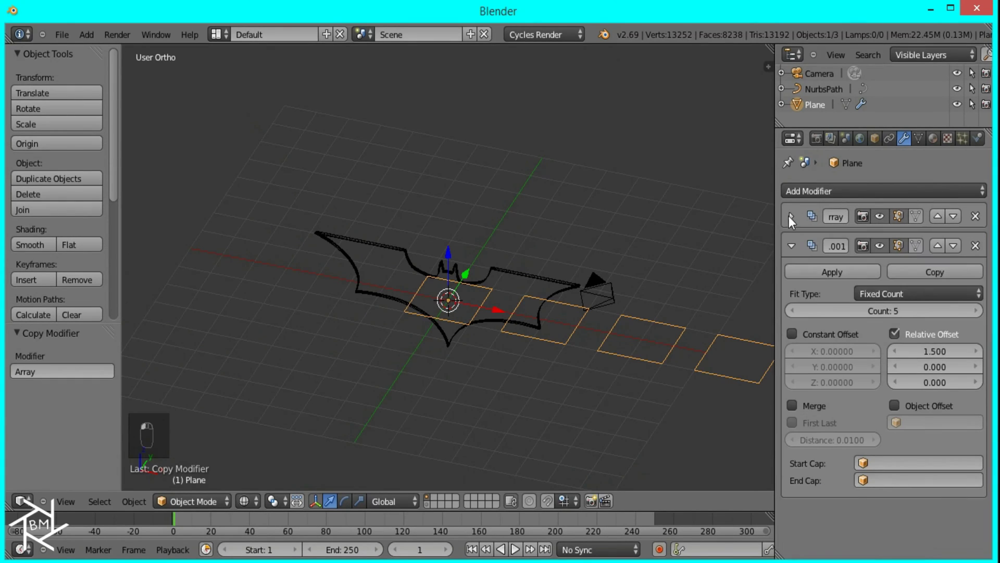
key(ctrl+c)
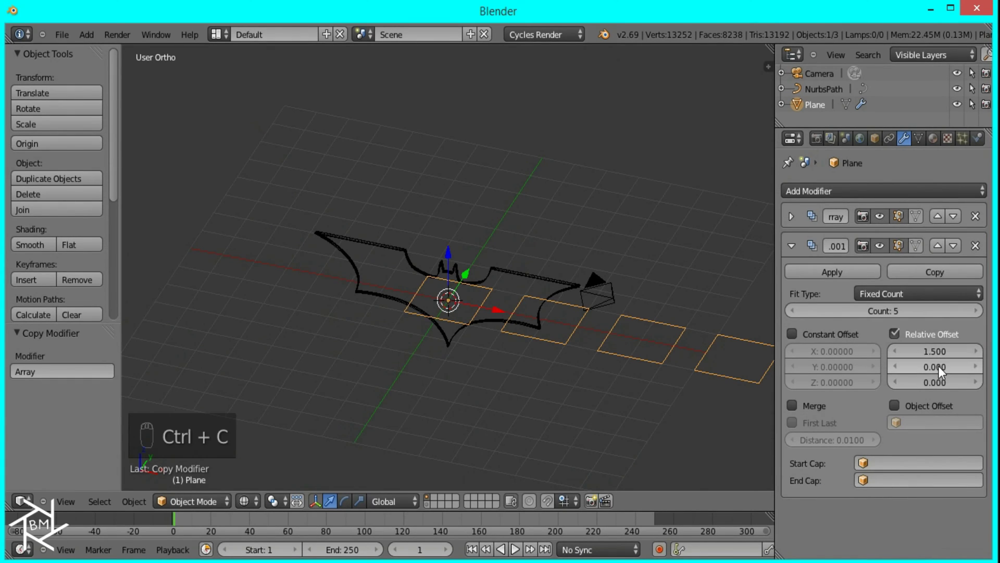
key(ctrl+v)
click(937, 354)
text(0)
key(Return)
scroll(636, 313, down, 3)
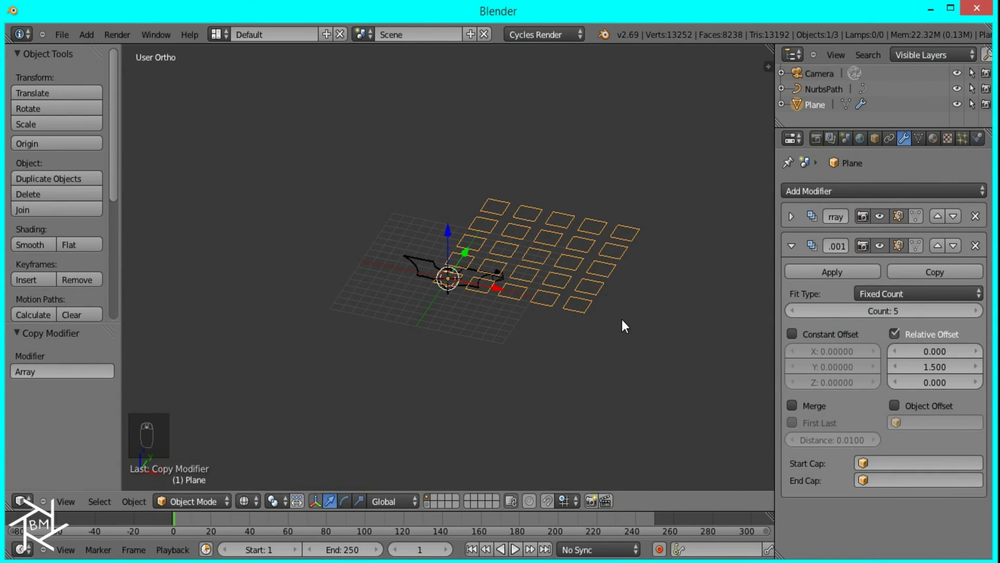
key(KP_3)
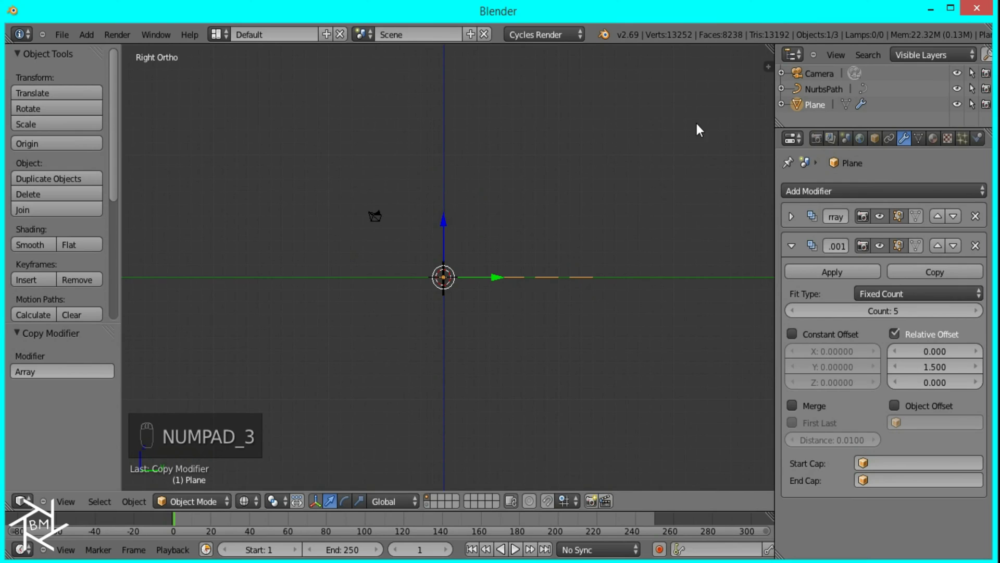
- Give the grid a new Emission material with a white colour
click(934, 137)
click(842, 247)
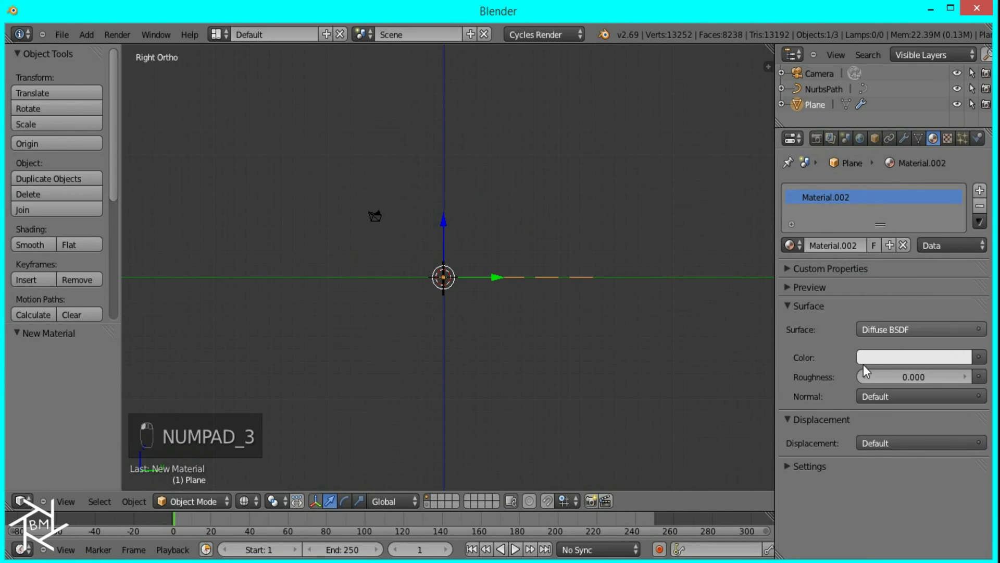
click(891, 329)
click(798, 281)
click(947, 357)
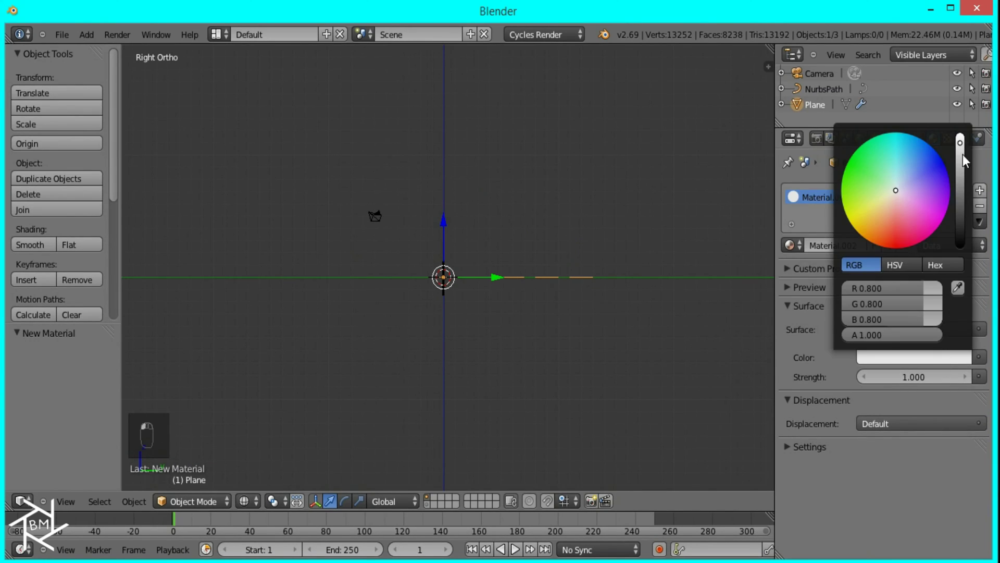
click(962, 138)
scroll(496, 289, up, 3)
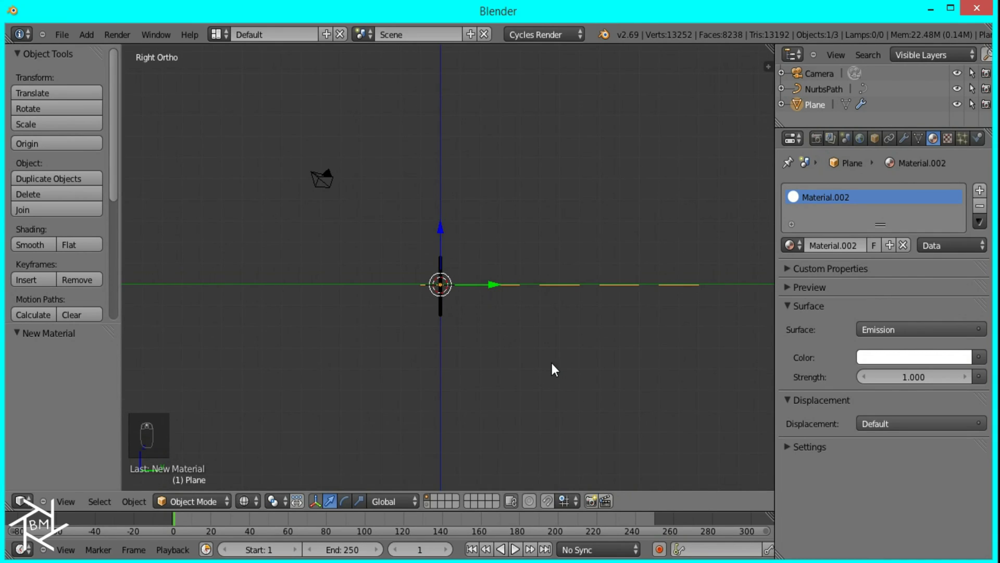
- Move the glowing grid up above the bat logo
drag(491, 283, 365, 284)
drag(314, 237, 362, 77)
drag(361, 130, 375, 126)
mouse_move(329, 67)
mouse_down()
mouse_move(328, 108)
mouse_move(324, 62)
mouse_move(326, 79)
mouse_up()
- Duplicate the grid, tilt the copy -45°, and move it into place
key(shift+d)
click(526, 253)
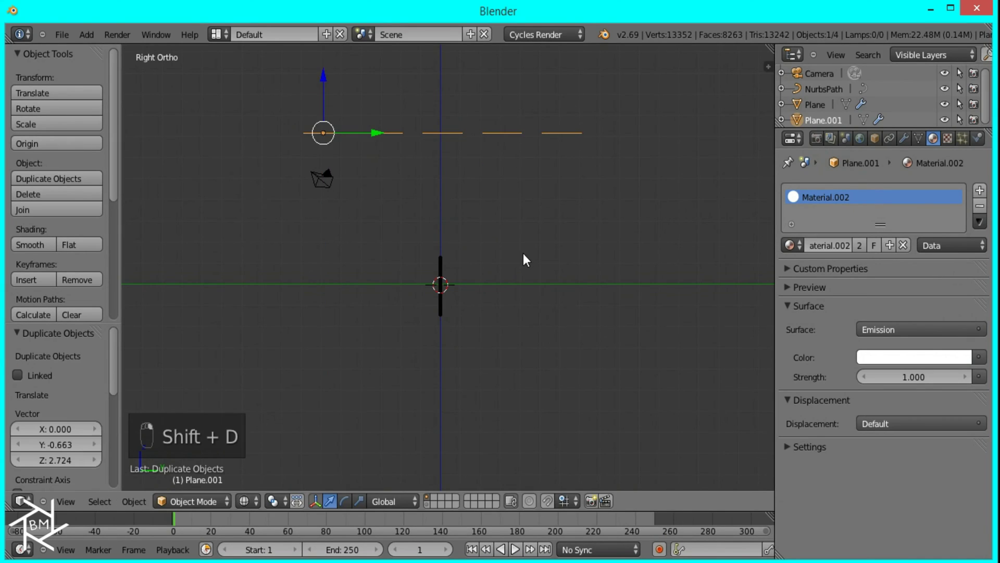
key(r)
key(5)
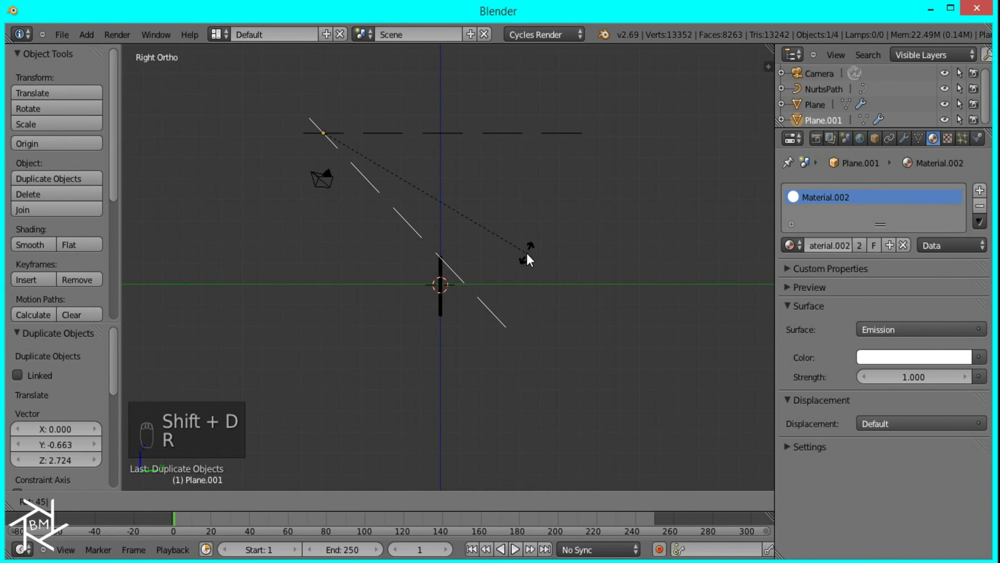
key(minus)
click(527, 253)
key(g)
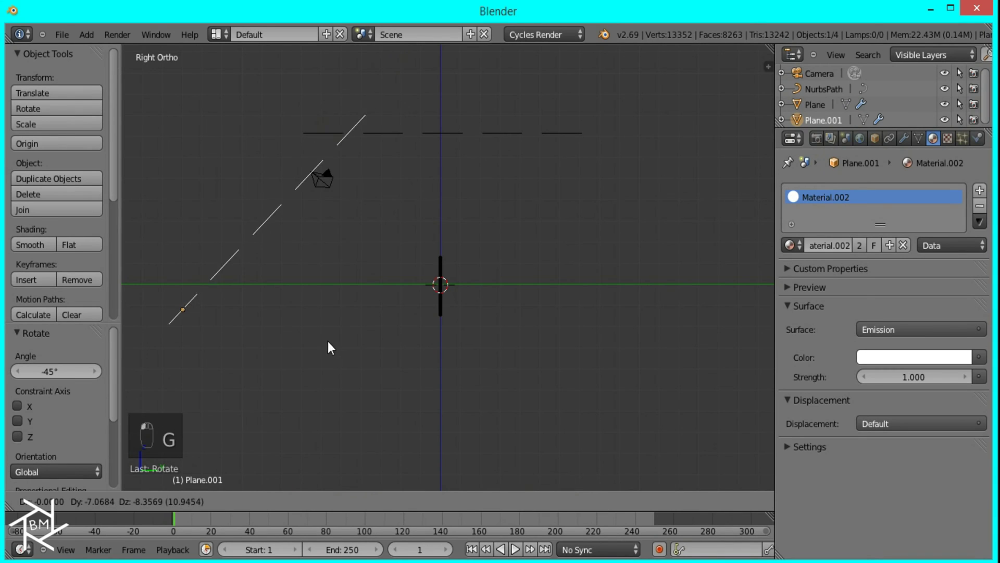
click(326, 352)
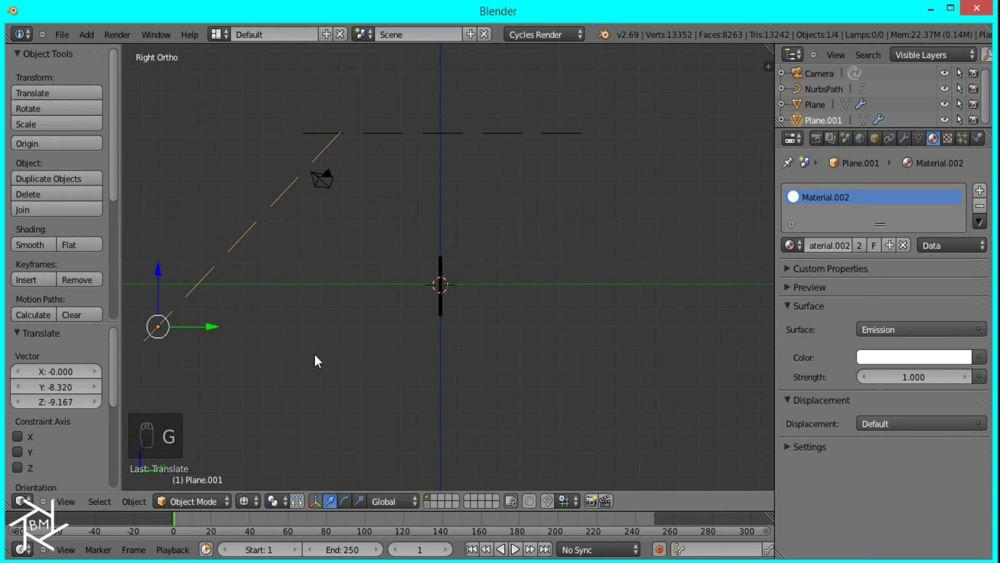
- Duplicate the tilted grid and give the copy its own material with emission strength 5
key(shift+d)
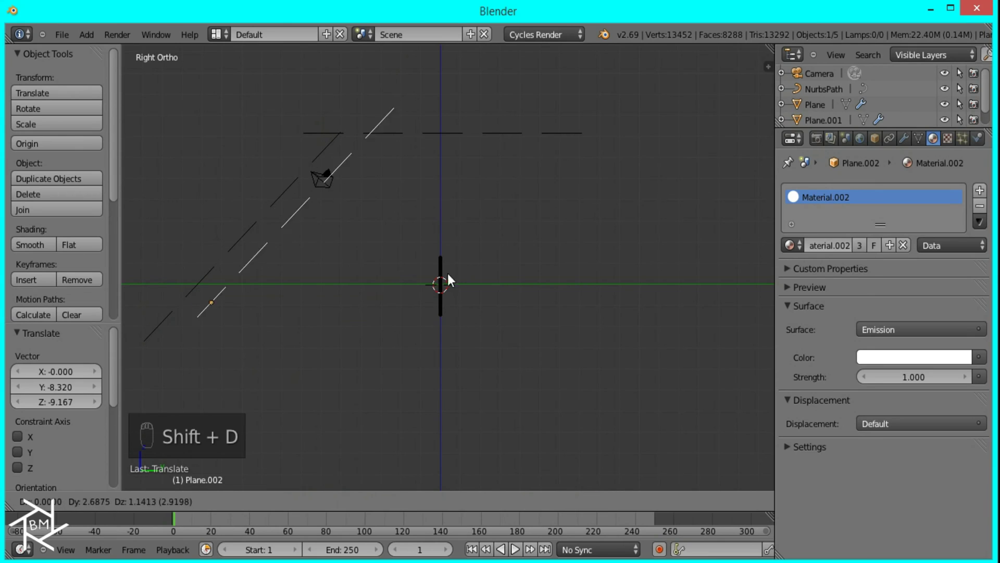
click(463, 293)
click(865, 242)
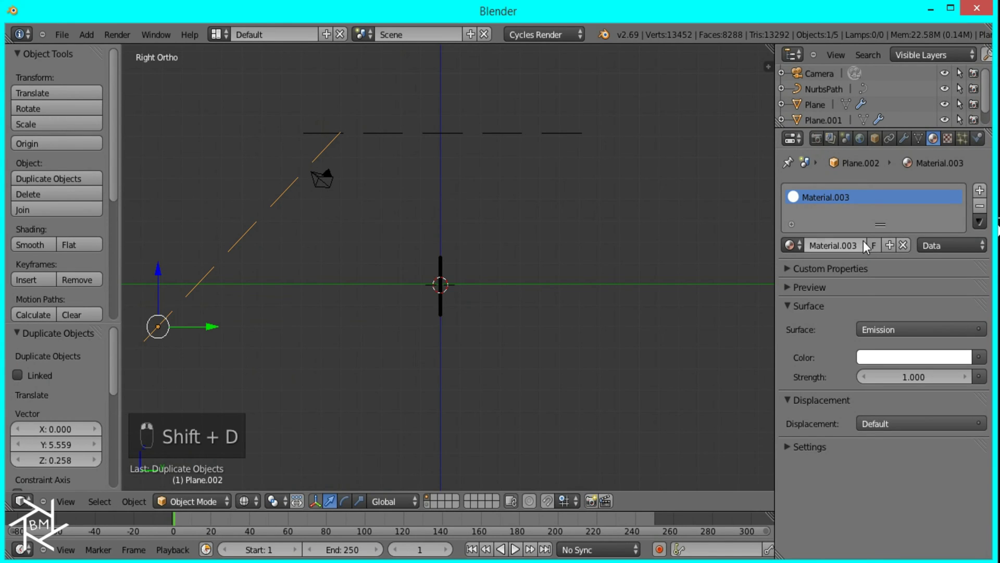
click(911, 377)
text(5)
key(Return)
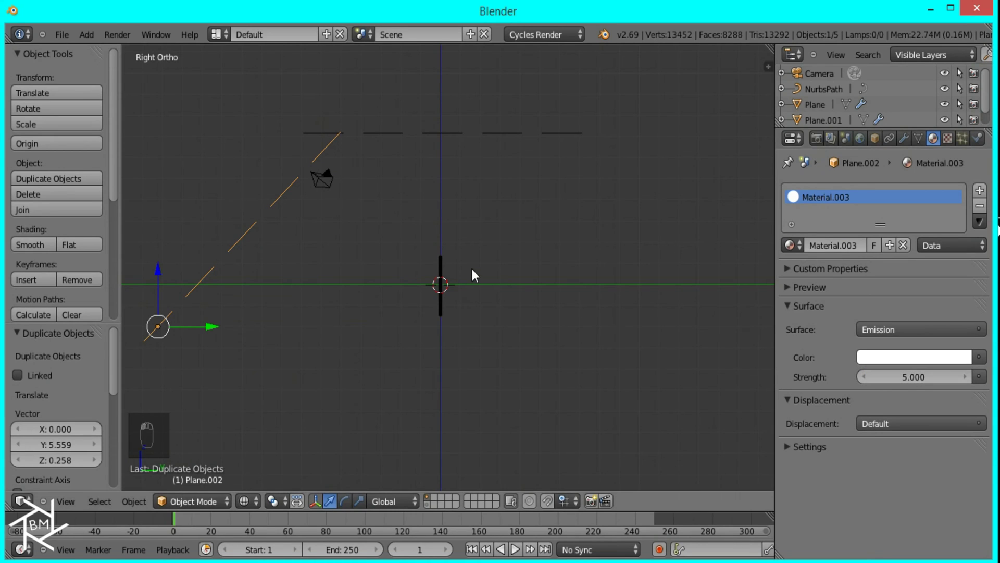
- Rotate the new copy 90°, shrink it, and move it to the right
text(r90)
key(Return)
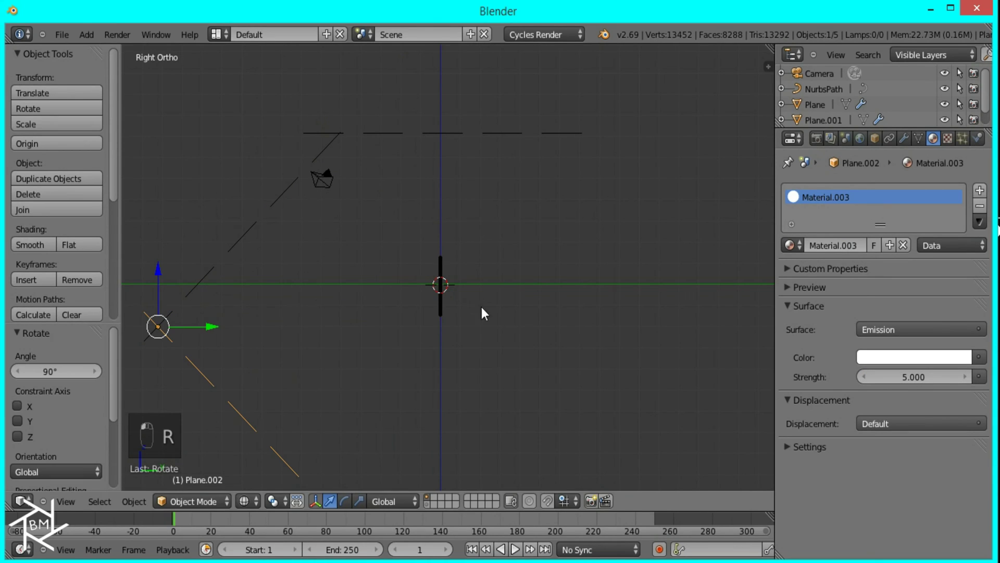
key(s)
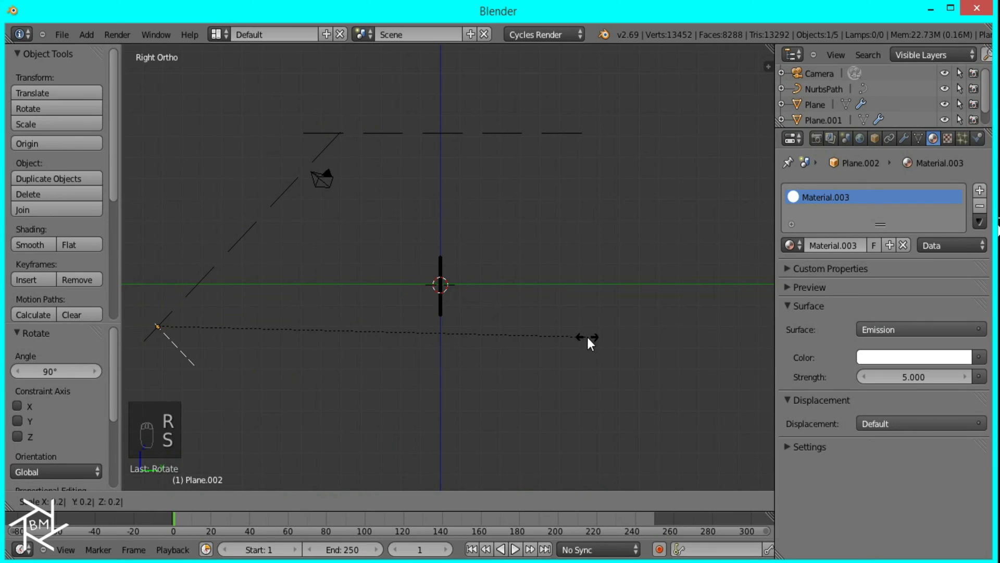
click(587, 336)
key(g)
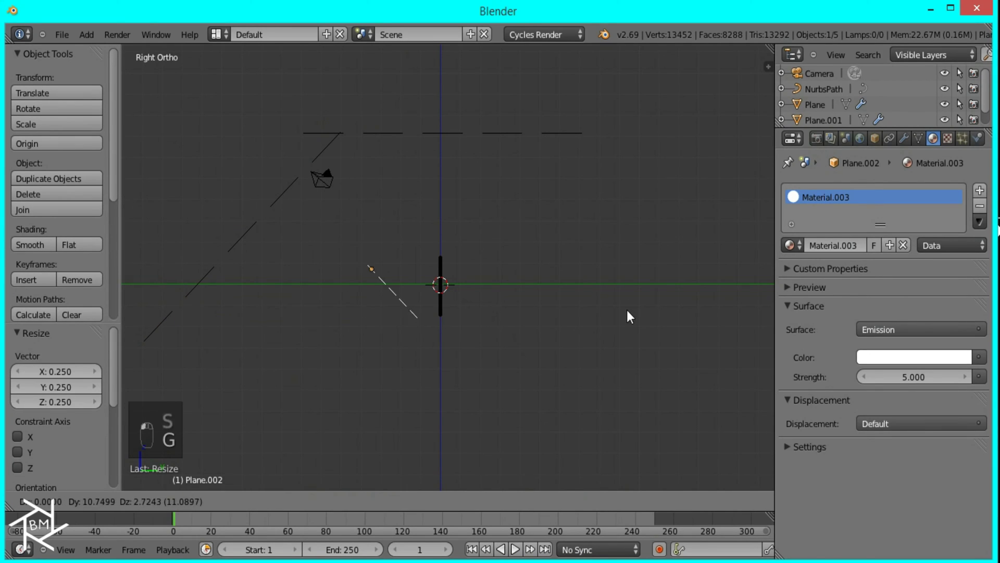
click(628, 321)
- Scale the small grid to half size and place it just below the logo's lower tip
text(s.75)
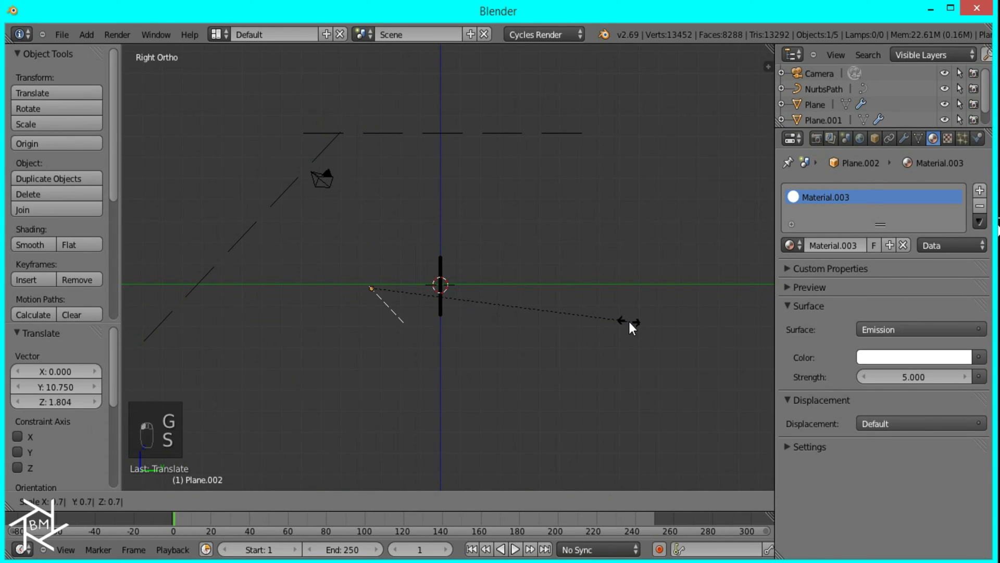
key(BackSpace)
key(BackSpace)
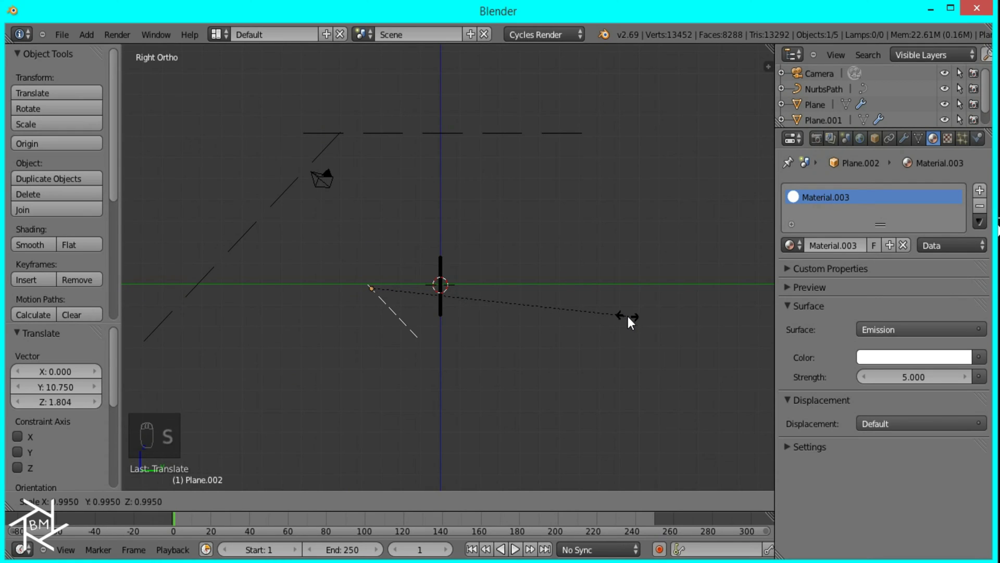
text(5)
key(Return)
scroll(509, 313, up, 5)
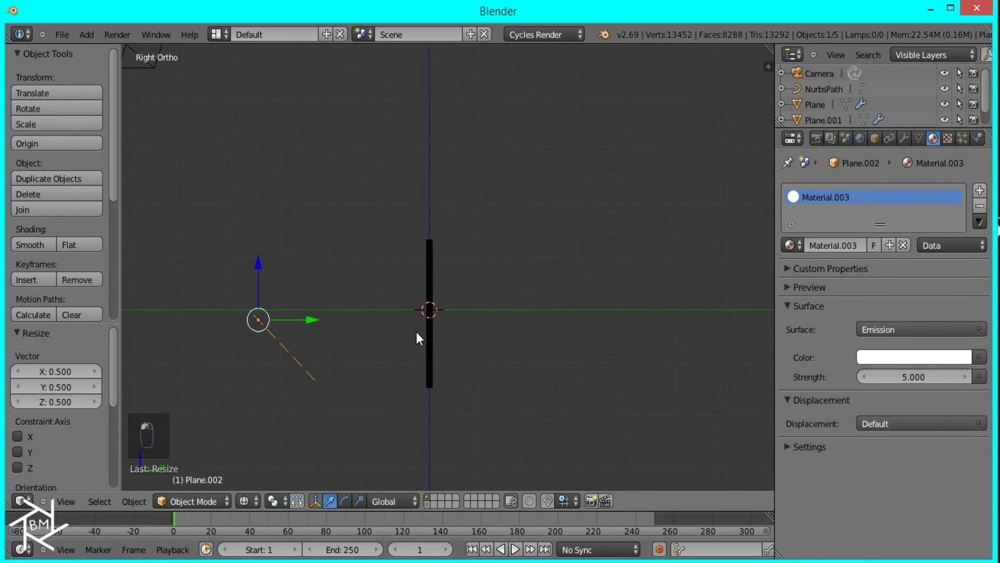
key(g)
click(493, 356)
key(KP_1)
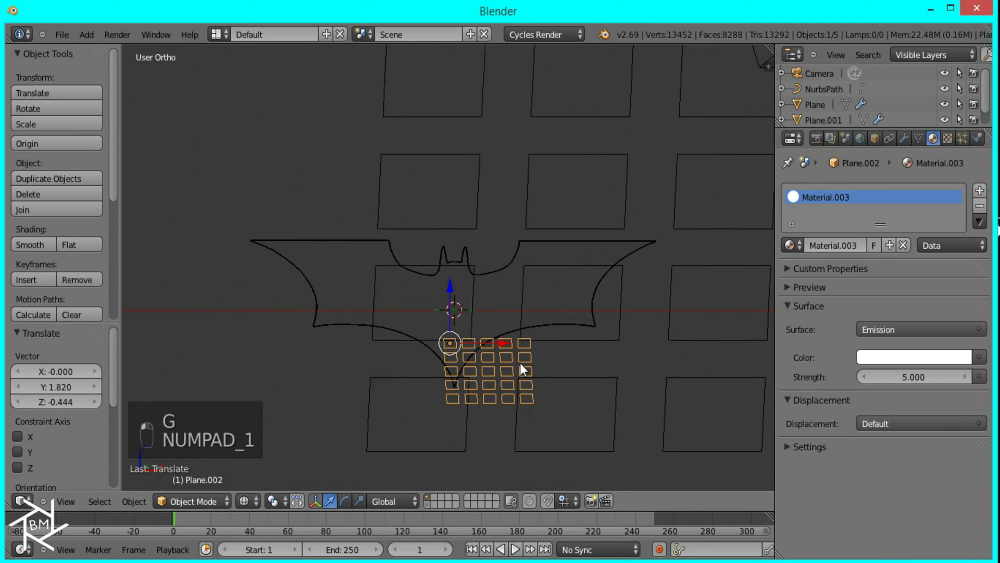
key(g)
key(x)
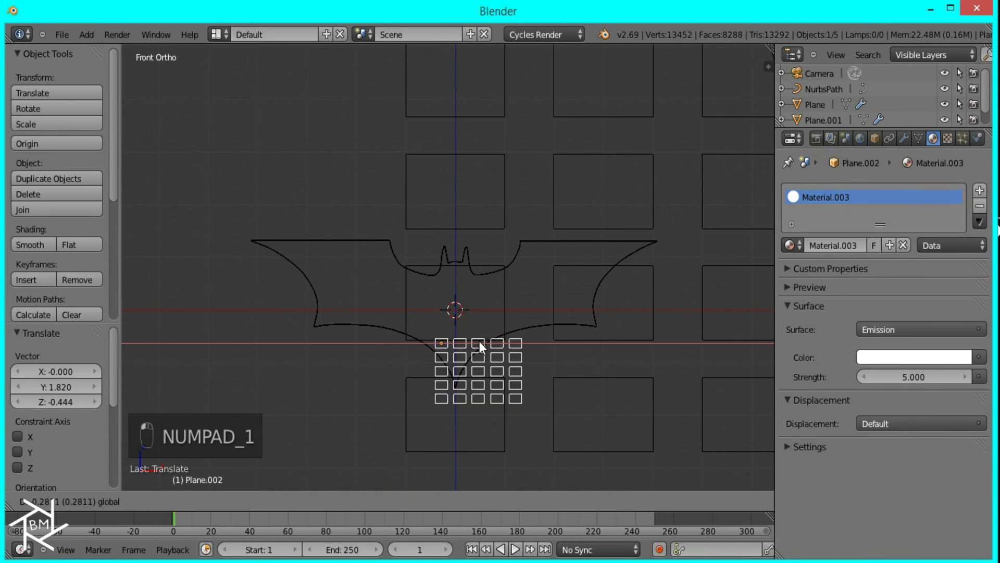
click(469, 345)
- Select both large grids and slide them left along X (-6.043)
scroll(542, 321, down, 8)
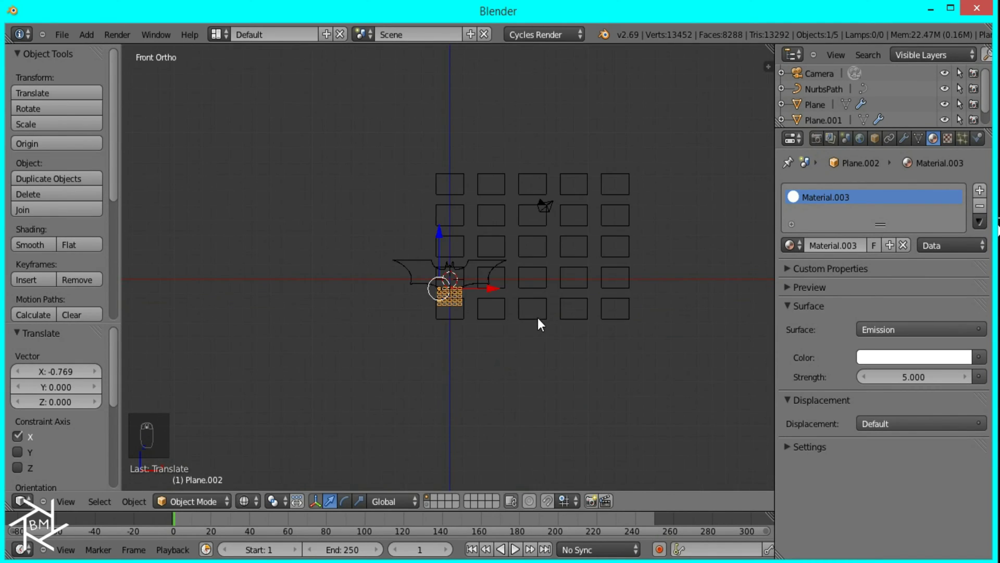
right_click(515, 179)
middle_drag(515, 179, 562, 233)
shift+right_click(565, 237)
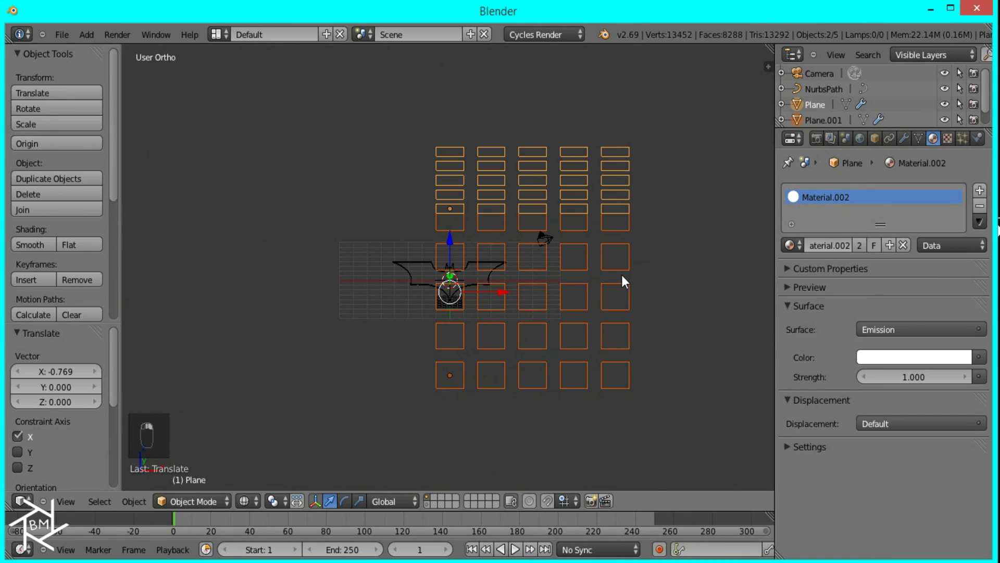
key(KP_1)
drag(502, 243, 418, 236)
scroll(482, 343, up, 5)
middle_drag(485, 346, 460, 407)
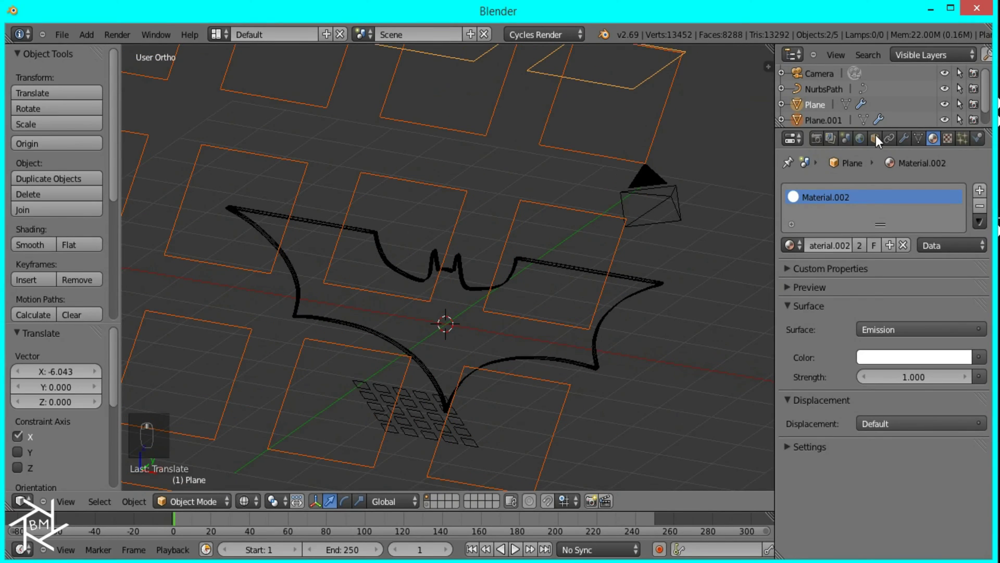
- Hide the small tiled plane under the bat from camera rays
right_click(558, 360)
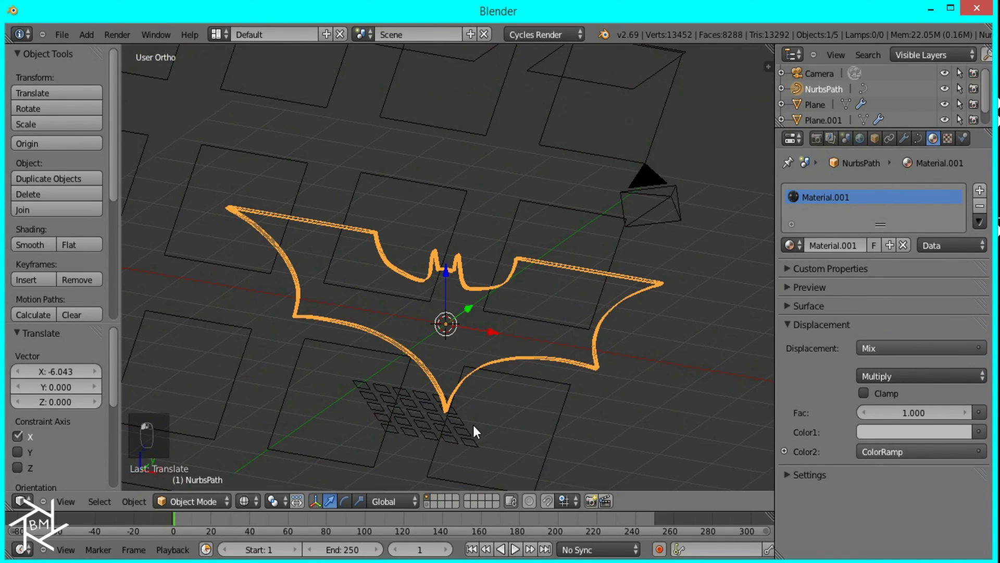
right_click(556, 434)
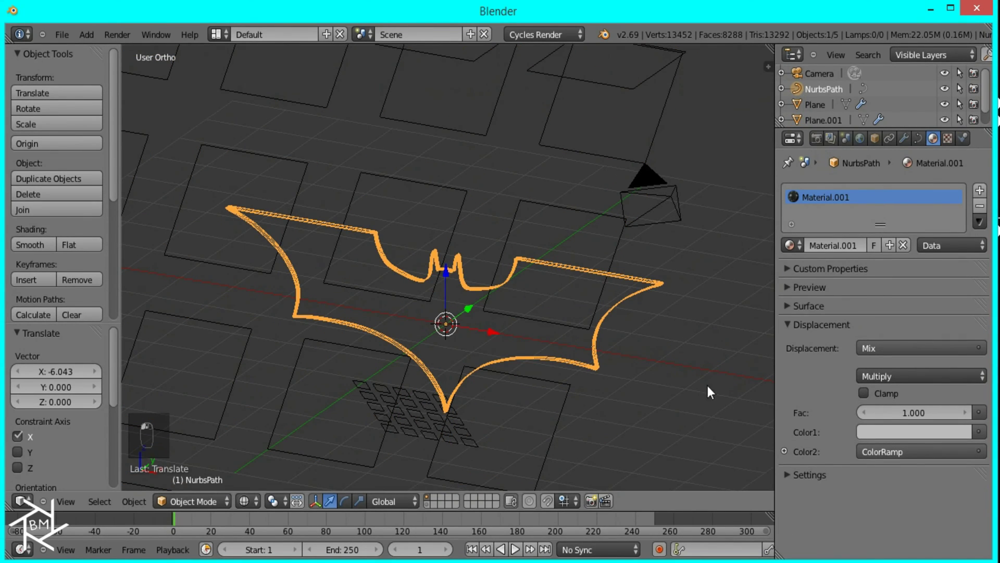
click(876, 138)
scroll(883, 370, down, 10)
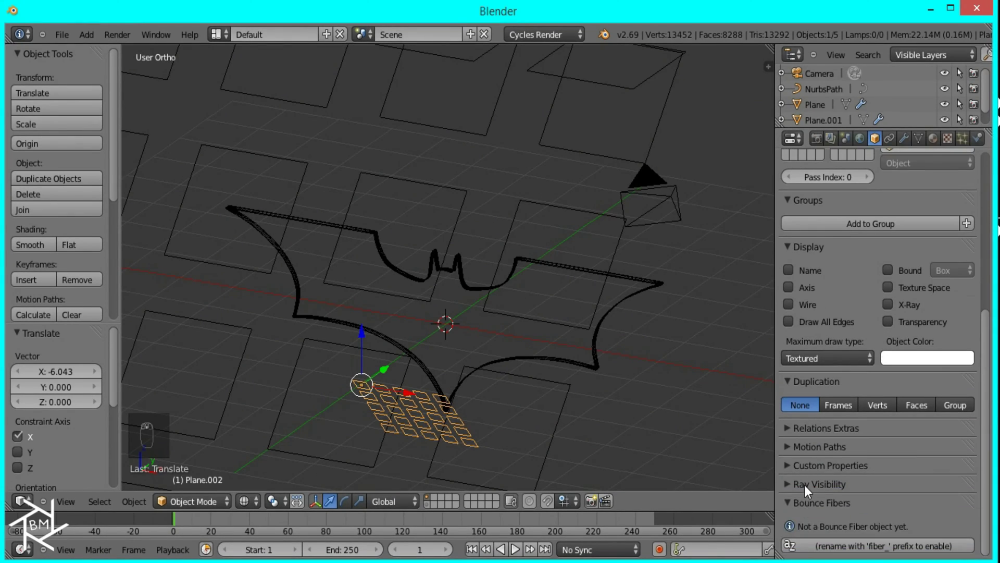
click(805, 485)
click(789, 444)
scroll(569, 351, down, 2)
- Turn off camera ray visibility for the lower and upper large grids
right_click(514, 383)
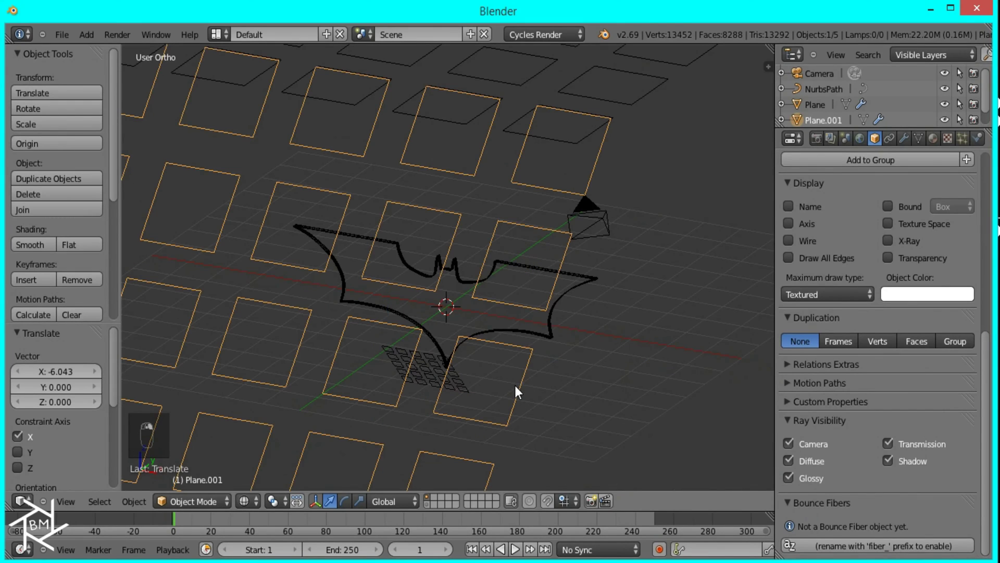
click(788, 443)
click(670, 420)
key(g)
key(Escape)
scroll(625, 245, down, 3)
right_click(555, 160)
click(789, 444)
- Preview the Cycles render from the front, then return to wireframe display
key(KP_1)
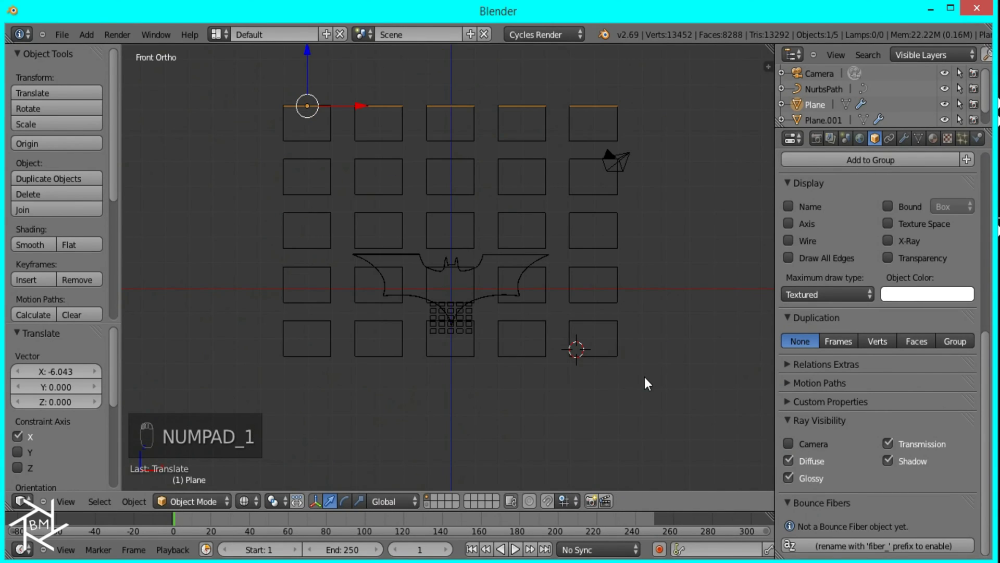
key(shift+z)
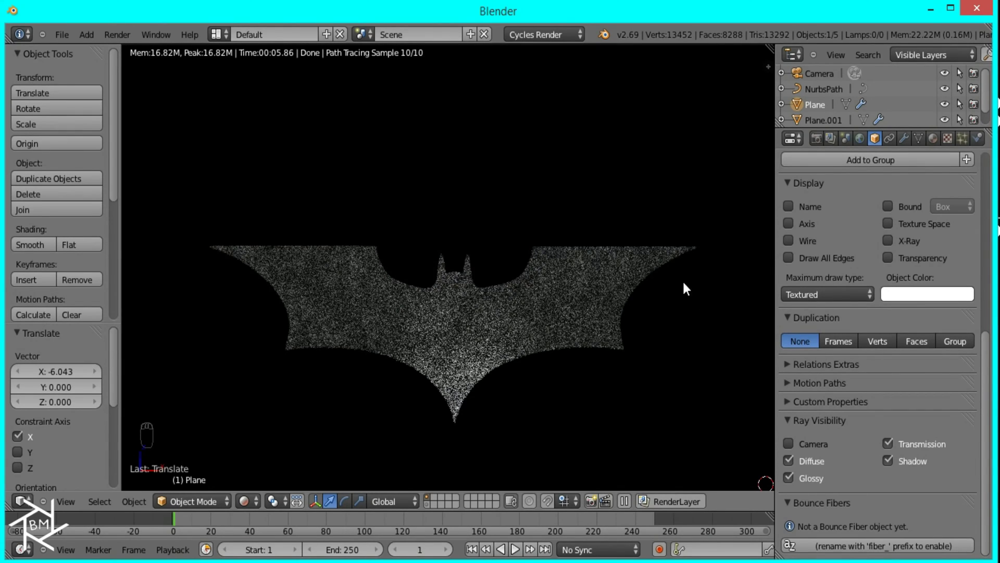
key(z)
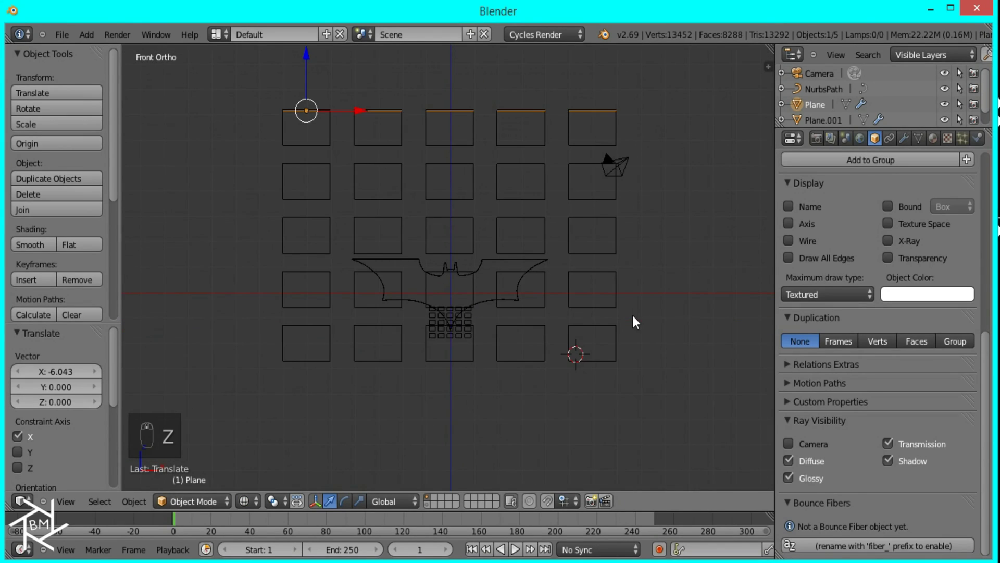
middle_drag(633, 308, 643, 333)
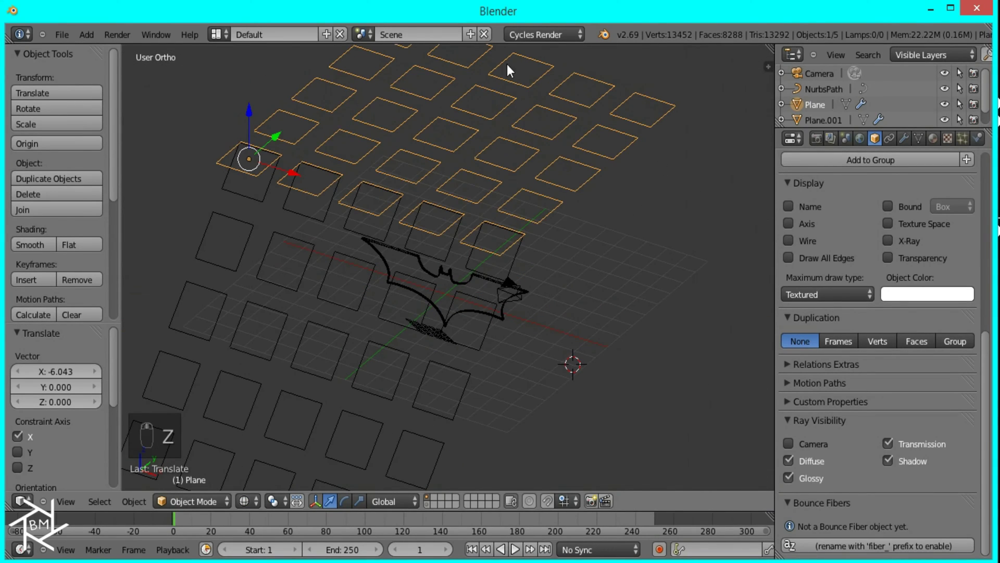
- Create a Full Copy of the scene and delete the first plane in it
click(470, 34)
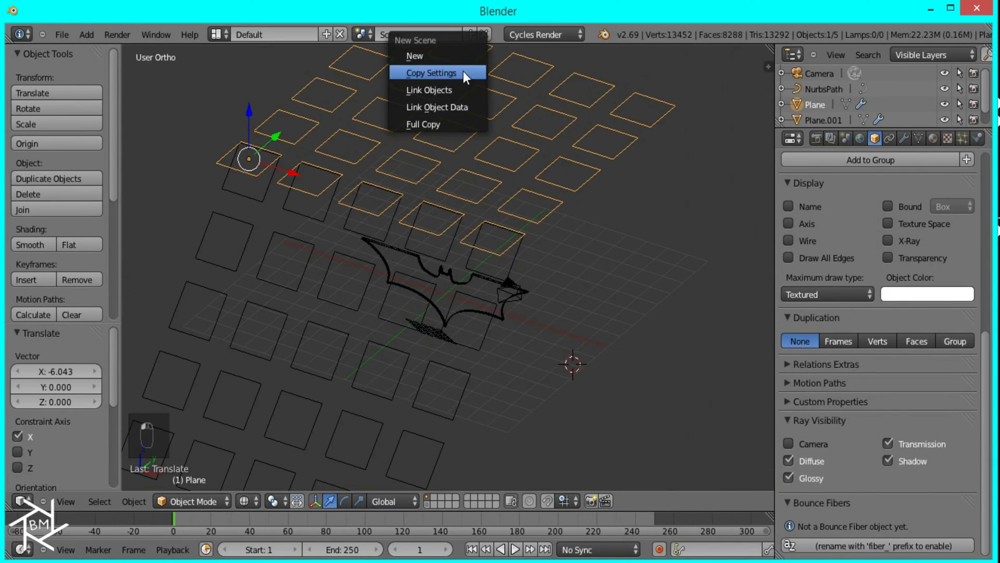
click(448, 125)
middle_drag(526, 308, 335, 302)
shift+right_drag(417, 324, 494, 198)
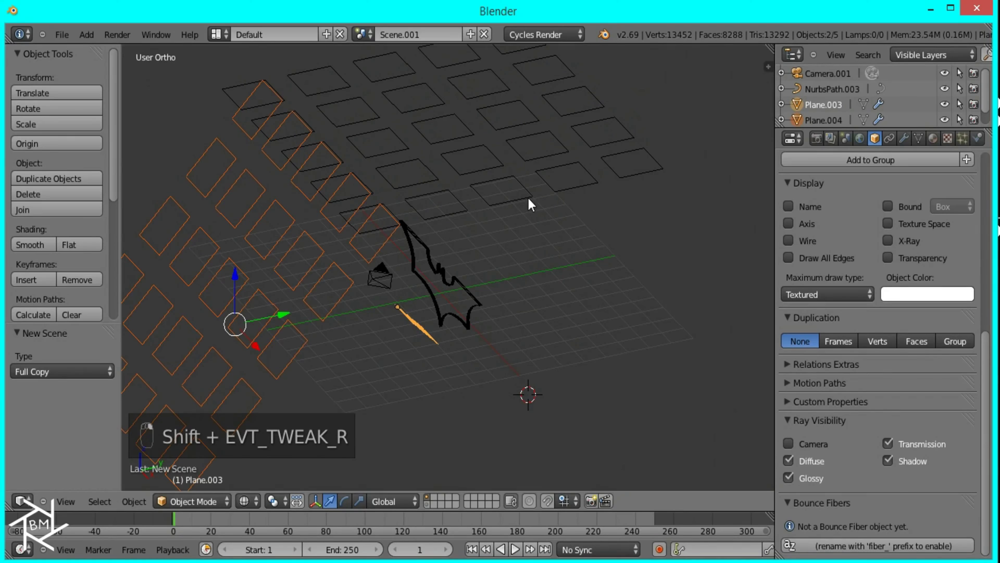
key(ctrl+z)
scroll(565, 220, down, 3)
key(x)
click(508, 289)
- Delete the square grid and bat-shaped plane, leaving the bat curve selected
right_click(500, 235)
shift+right_click(461, 301)
middle_drag(461, 301, 515, 311)
key(x)
click(430, 323)
right_click(526, 315)
- Replace the bat curve's material with a new Emission material
click(933, 138)
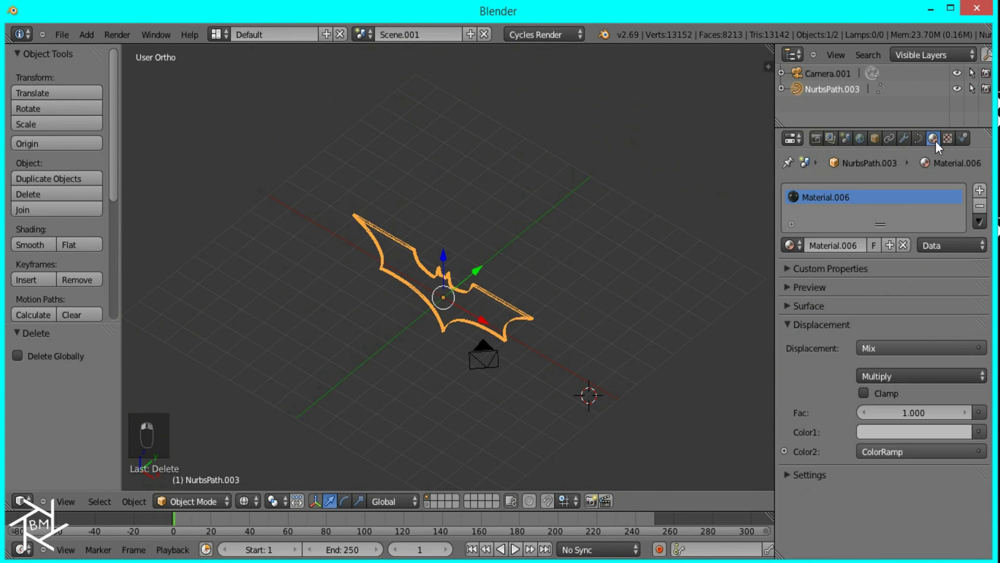
click(979, 206)
click(865, 245)
click(874, 327)
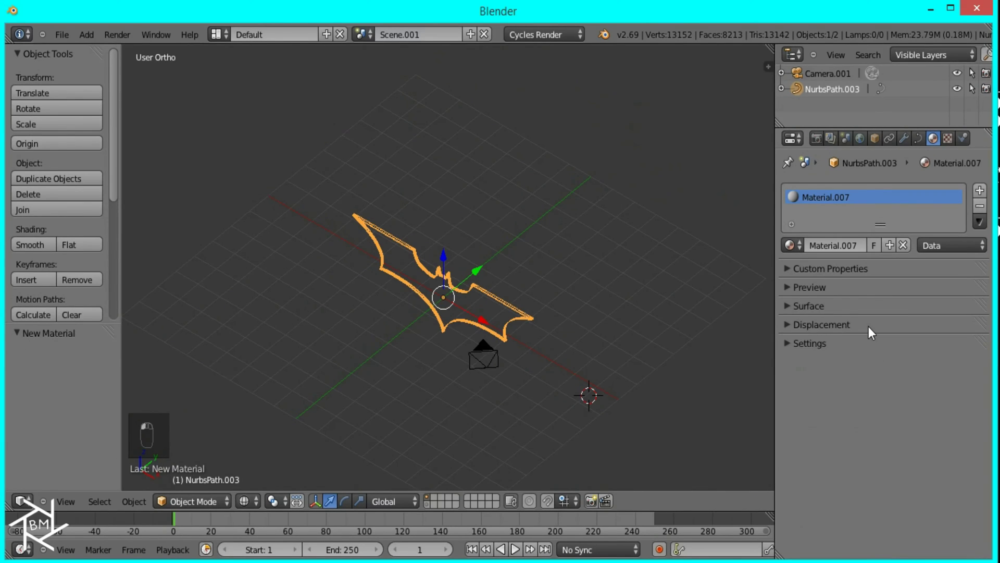
click(867, 326)
click(868, 326)
click(833, 306)
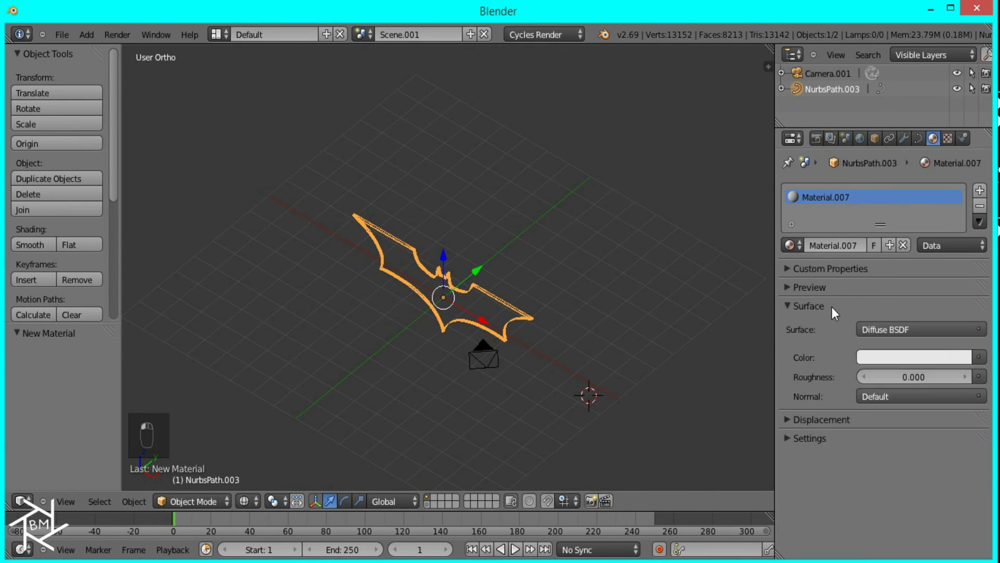
click(873, 328)
click(808, 280)
click(926, 357)
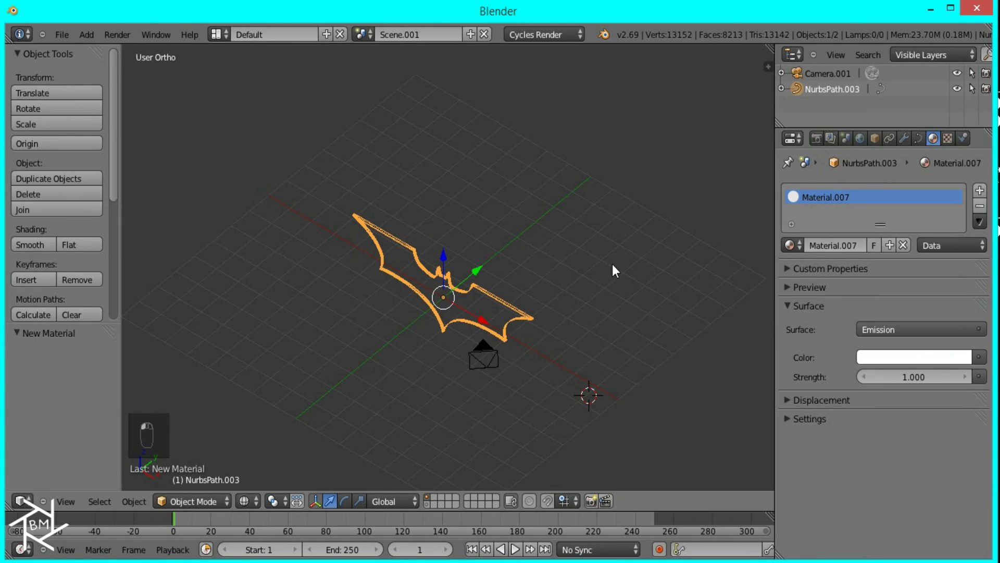
- Align the copied scene's camera to the front view and pull it back from the bat
key(KP_1)
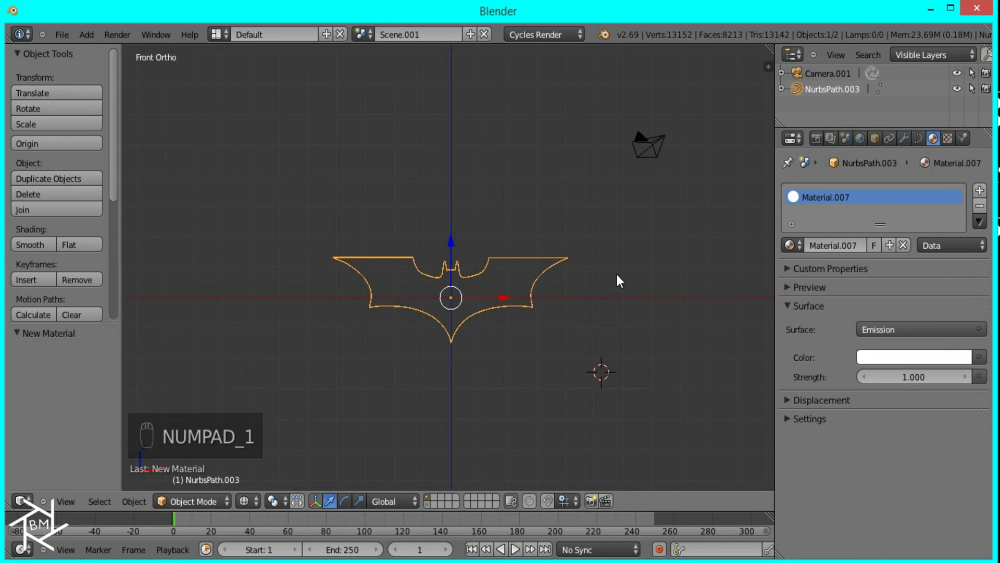
key(ctrl+alt+KP_0)
right_click(511, 373)
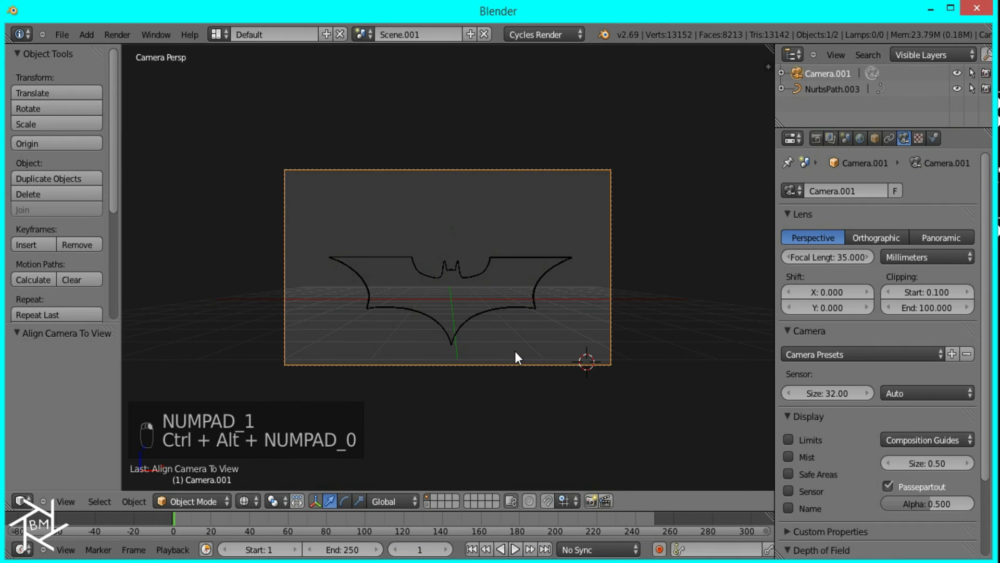
key(alt+g)
key(g)
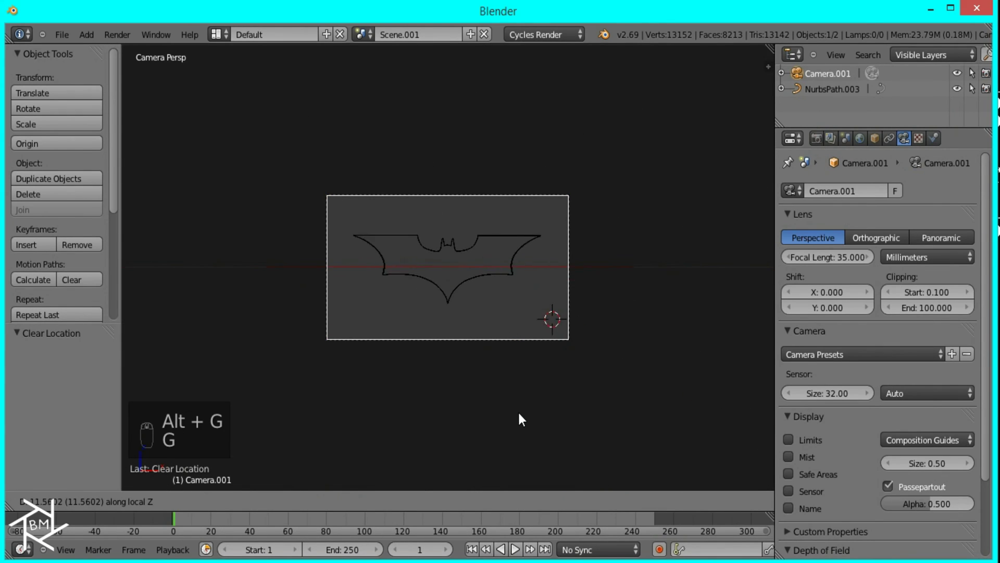
click(518, 409)
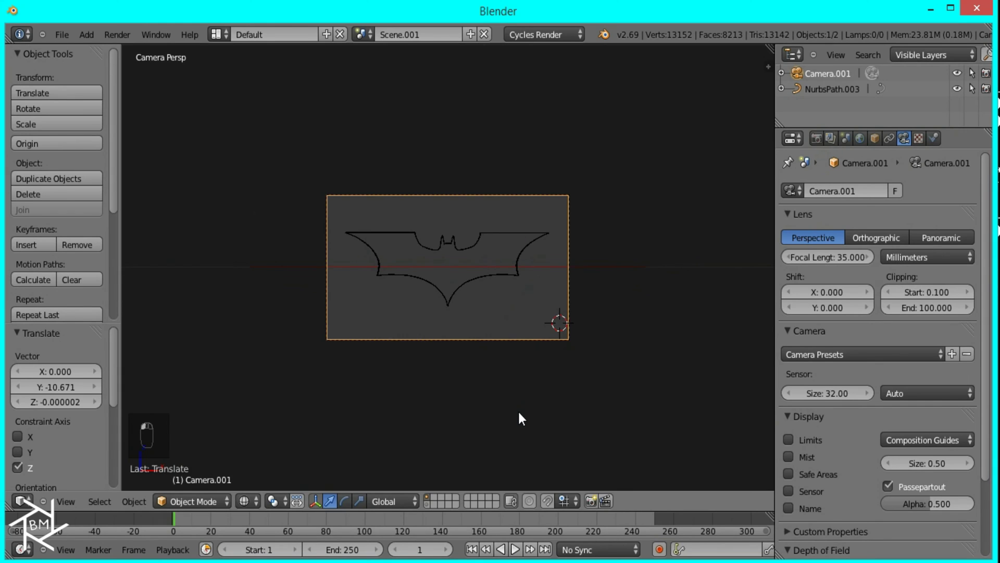
key(g)
key(y)
key(Escape)
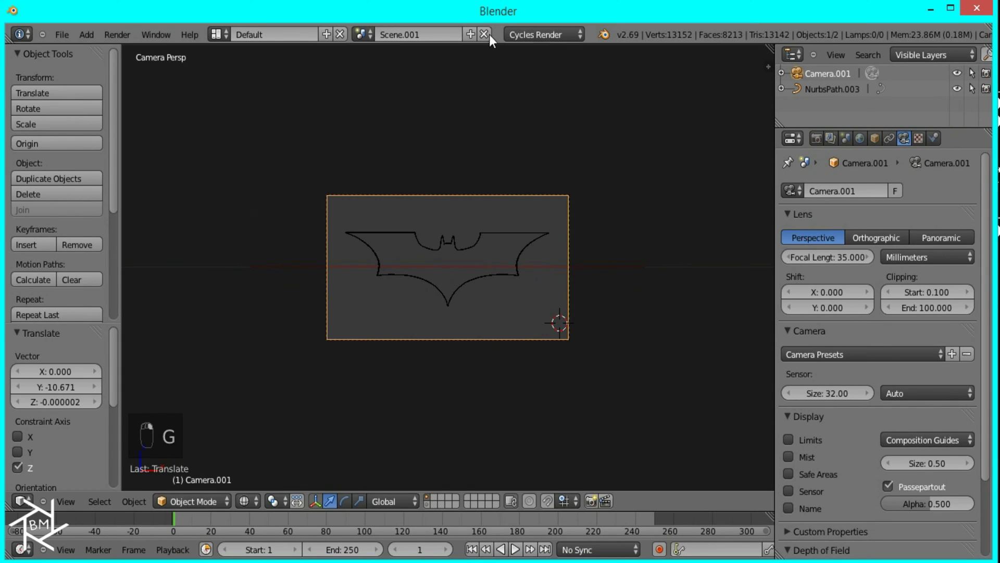
- Delete Scene.001, then align the original camera to the front view and set its distance
click(485, 31)
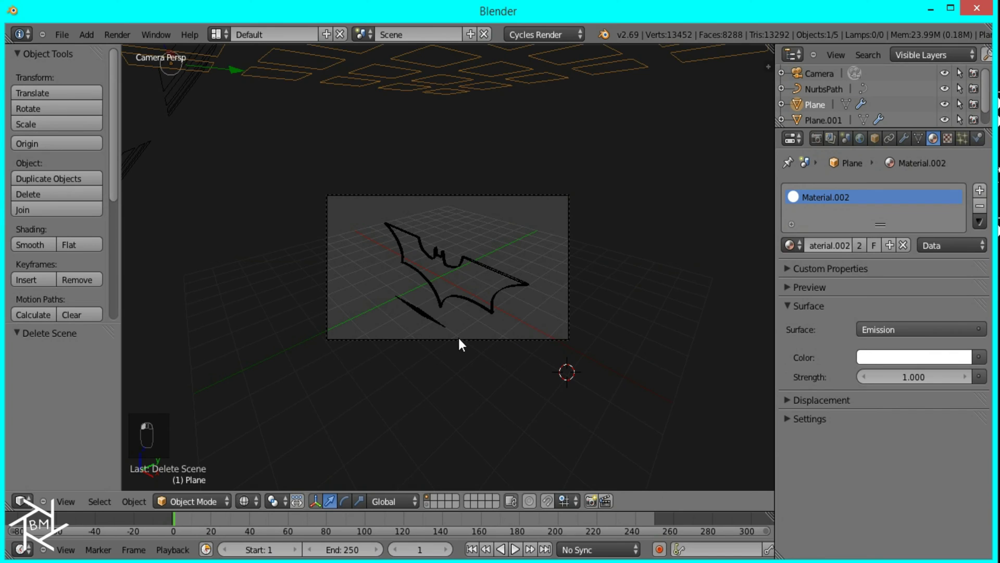
right_click(491, 340)
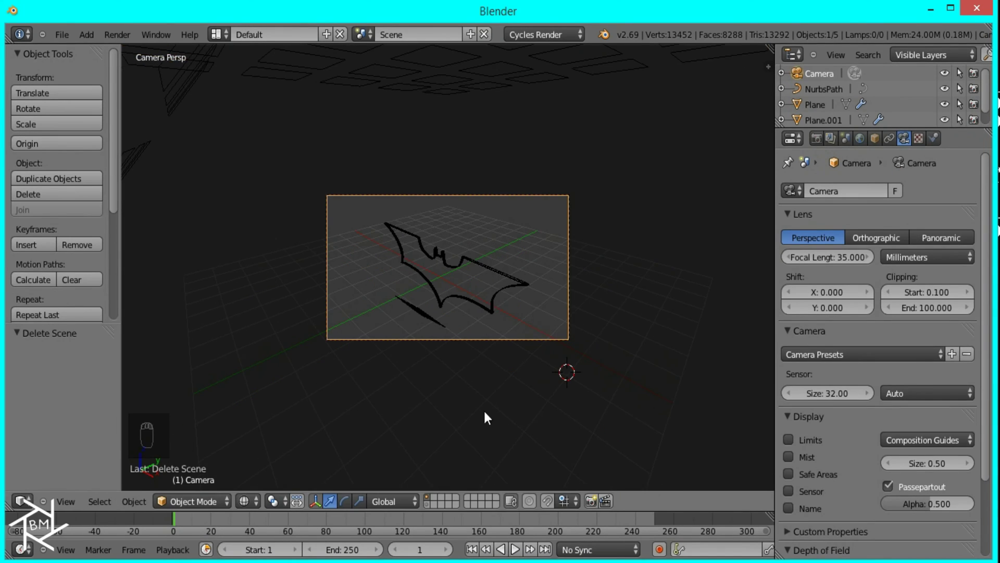
key(KP_1)
key(ctrl+alt+KP_0)
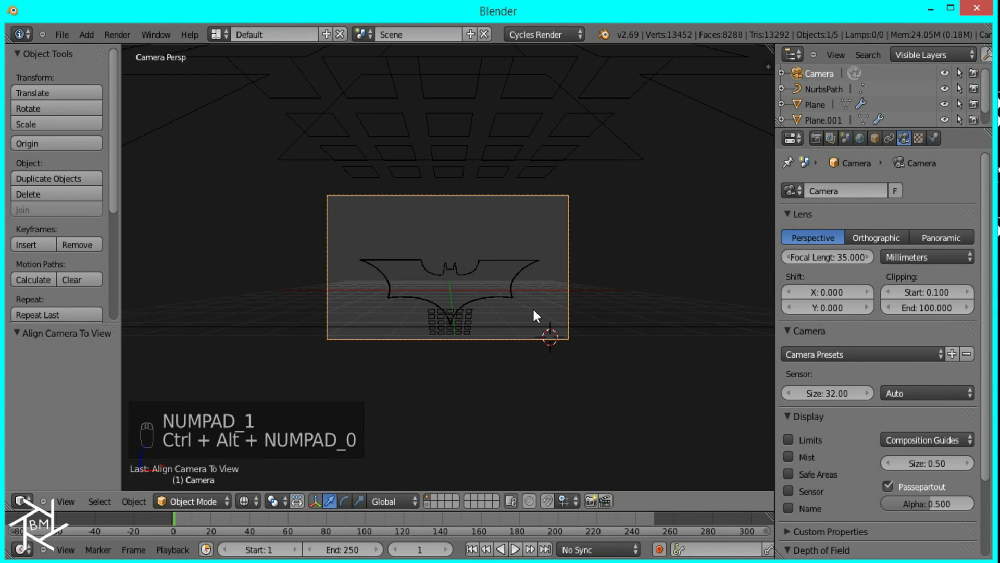
key(alt+g)
key(g)
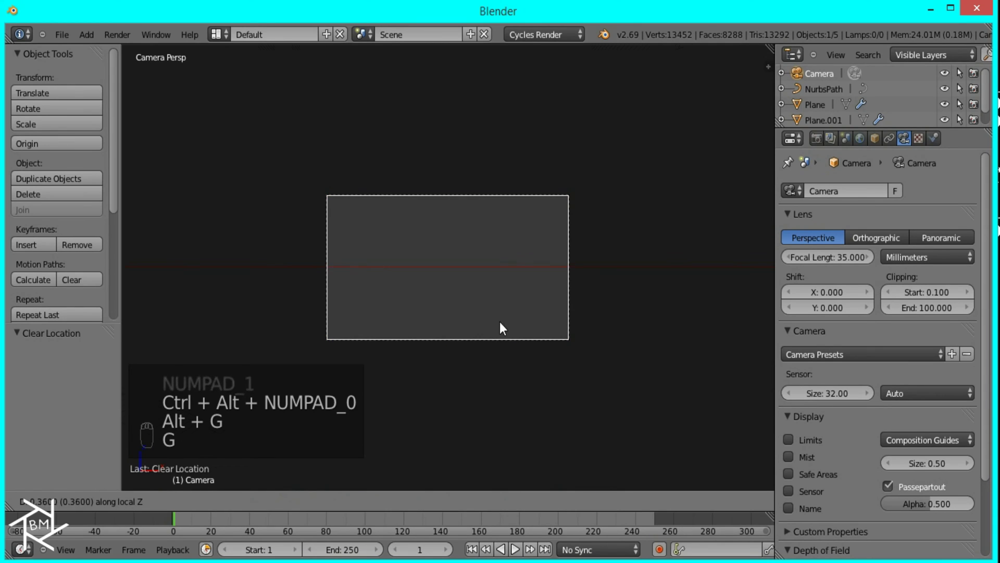
click(486, 379)
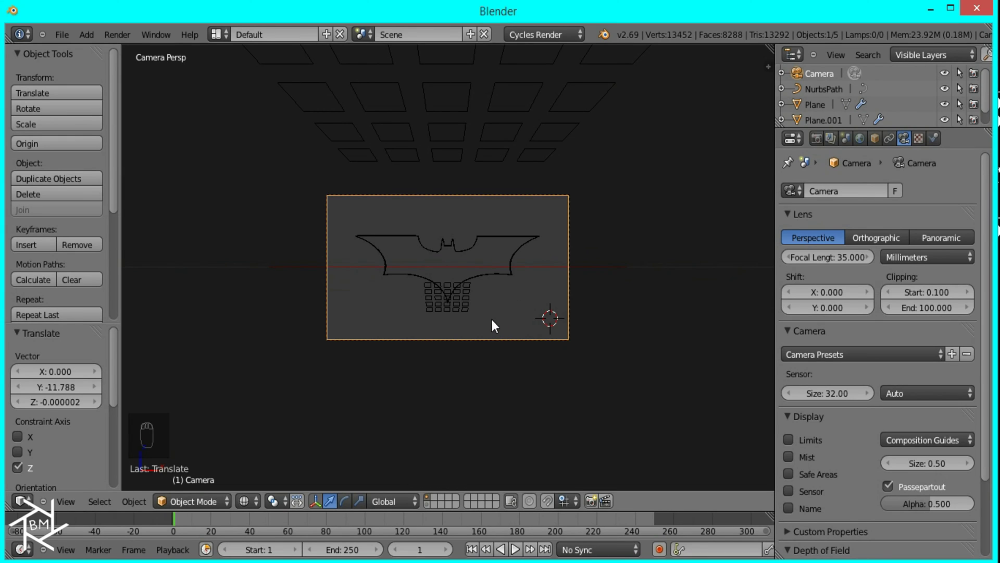
- Raise the camera along Z to 0.250
key(g)
key(z)
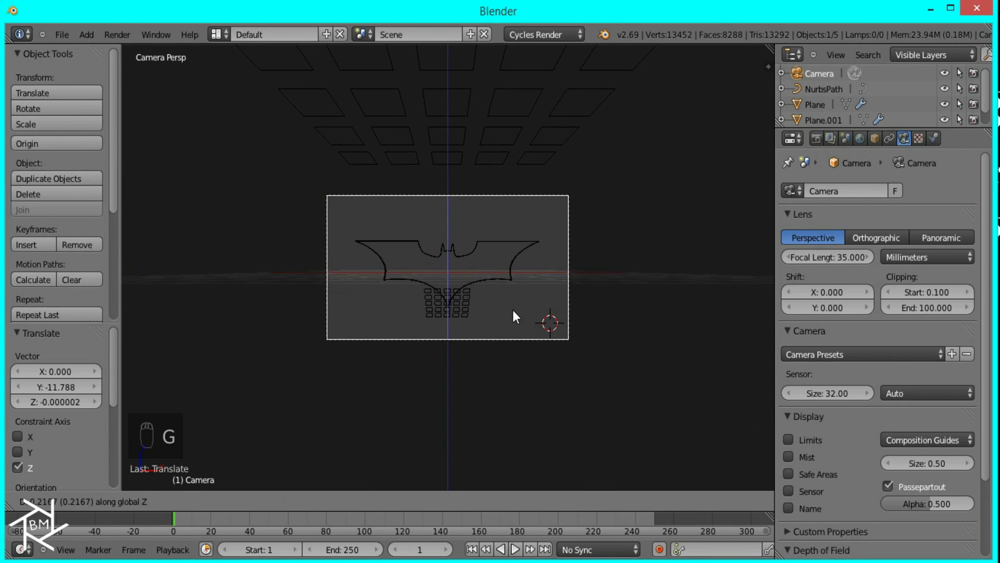
click(513, 308)
scroll(512, 308, up, 2)
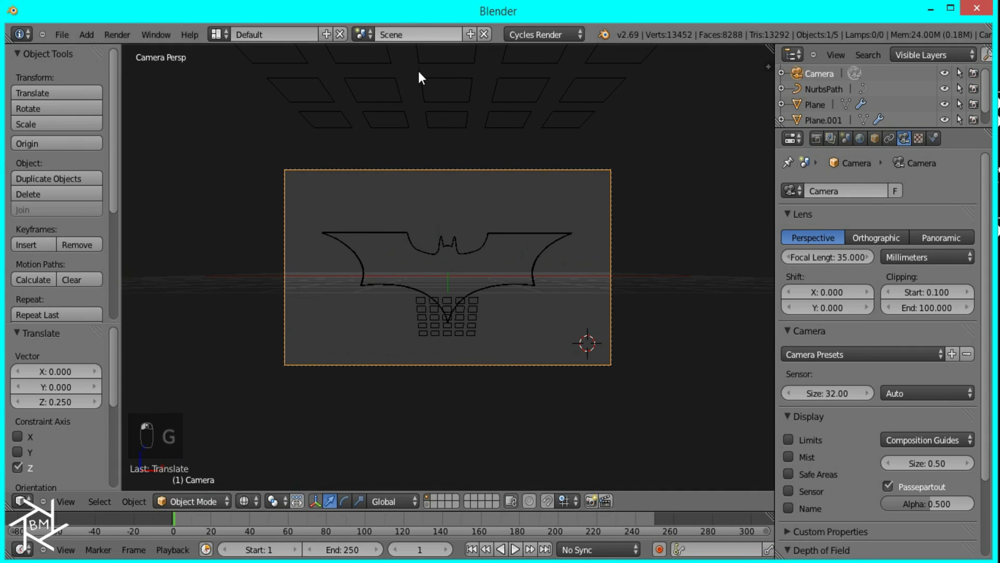
- Make a full copy of the scene and delete everything except the bat logo curve
click(470, 35)
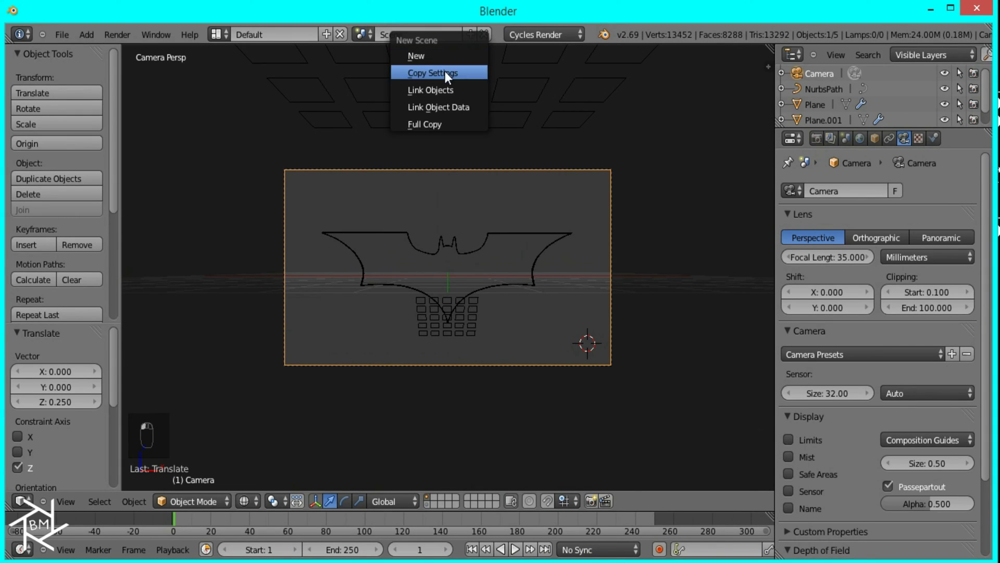
click(440, 123)
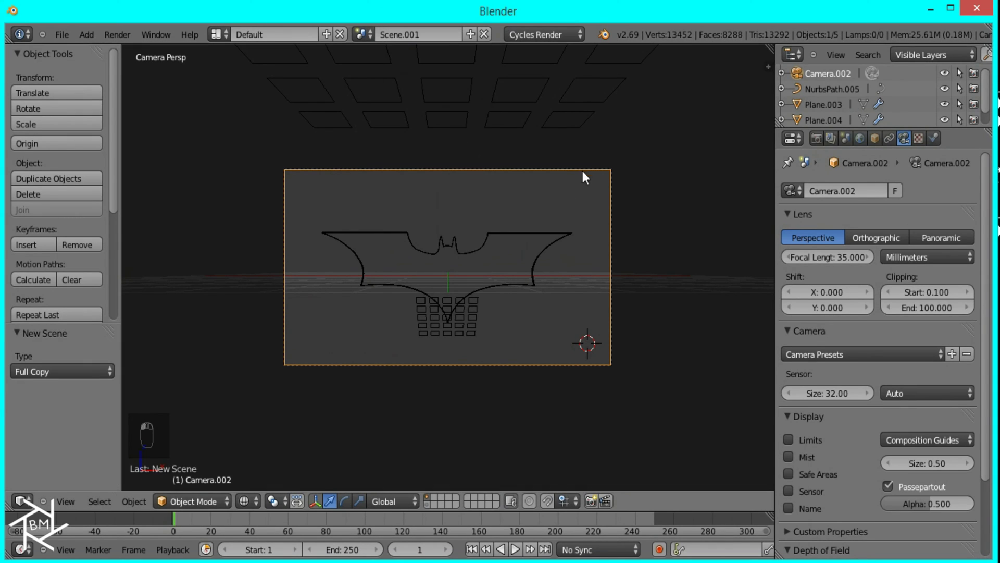
right_click(547, 248)
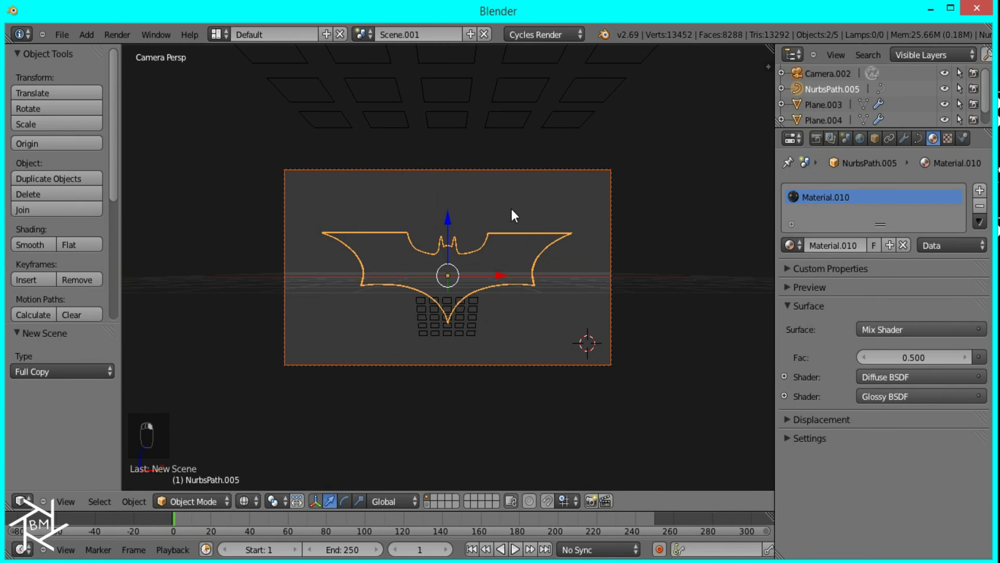
key(ctrl+i)
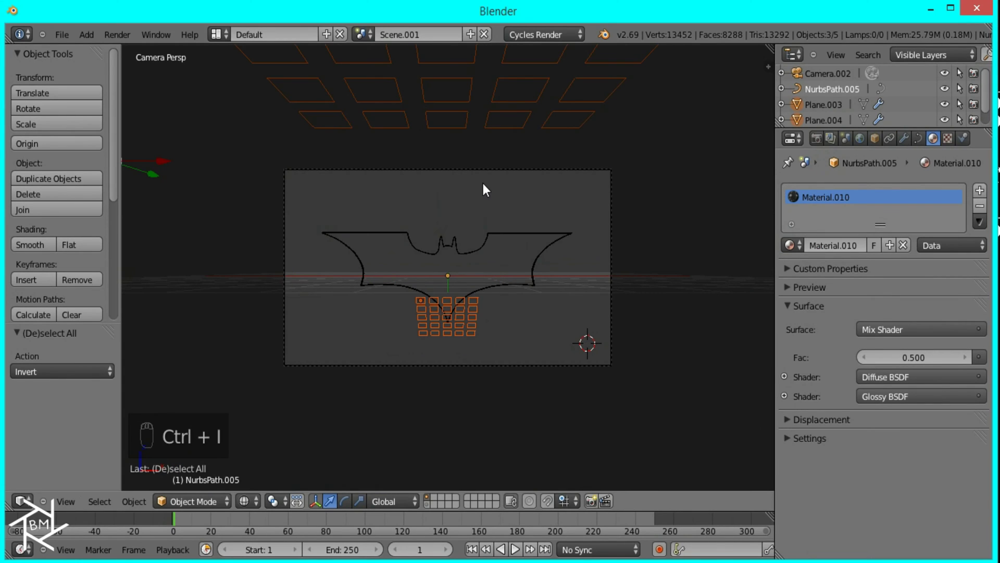
key(x)
click(483, 182)
- Give the bat curve a new Emission material and render it white on black
right_click(539, 272)
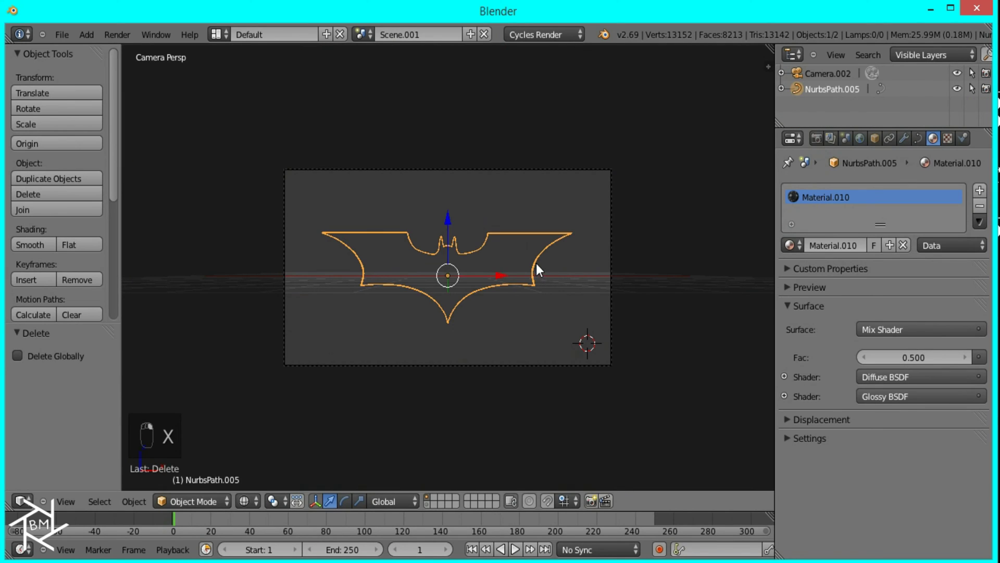
click(980, 206)
click(858, 245)
click(881, 328)
click(841, 276)
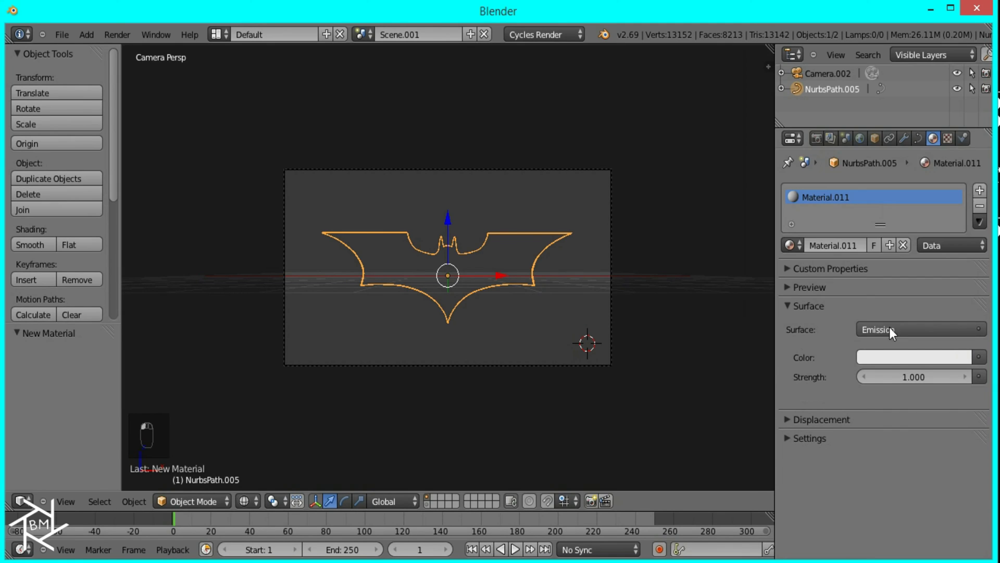
click(906, 357)
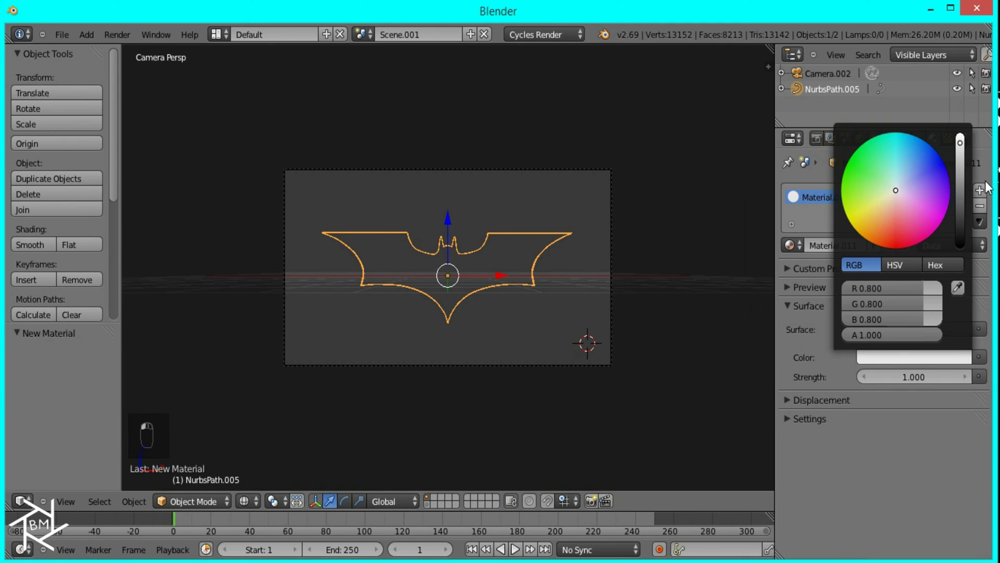
click(817, 138)
click(815, 210)
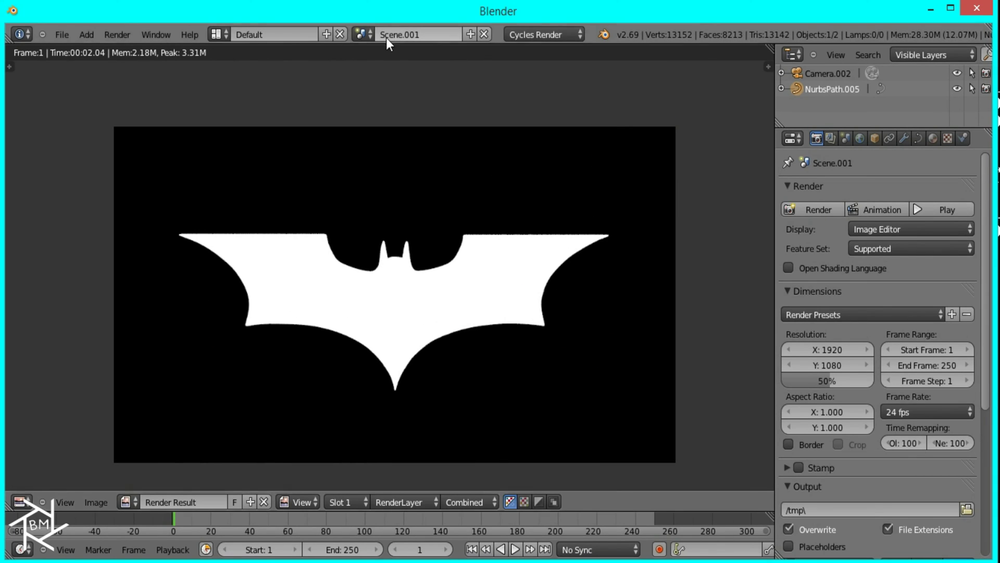
- Rename the copied scene to Mask and close the render result
click(402, 36)
text(Mask)
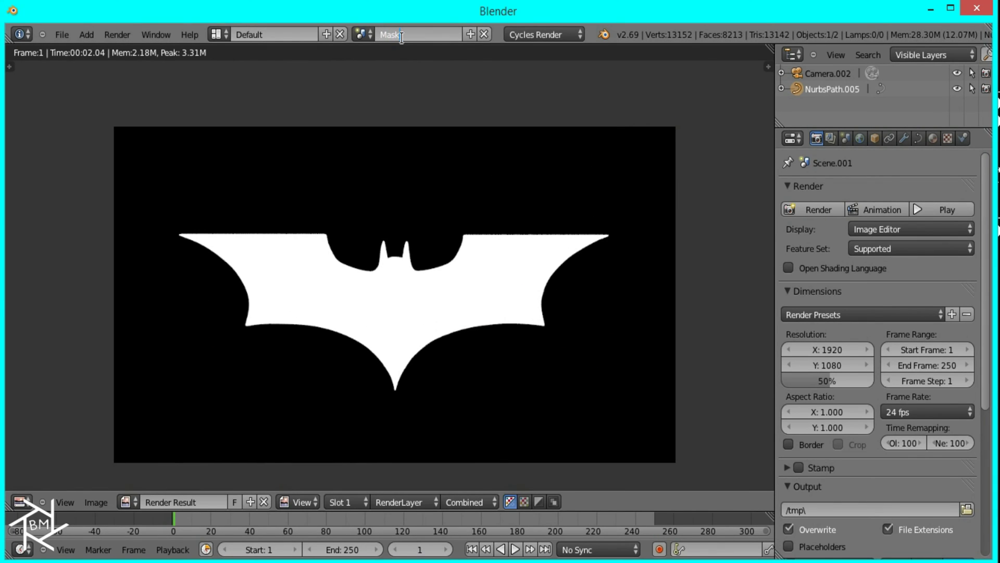
key(Return)
key(Escape)
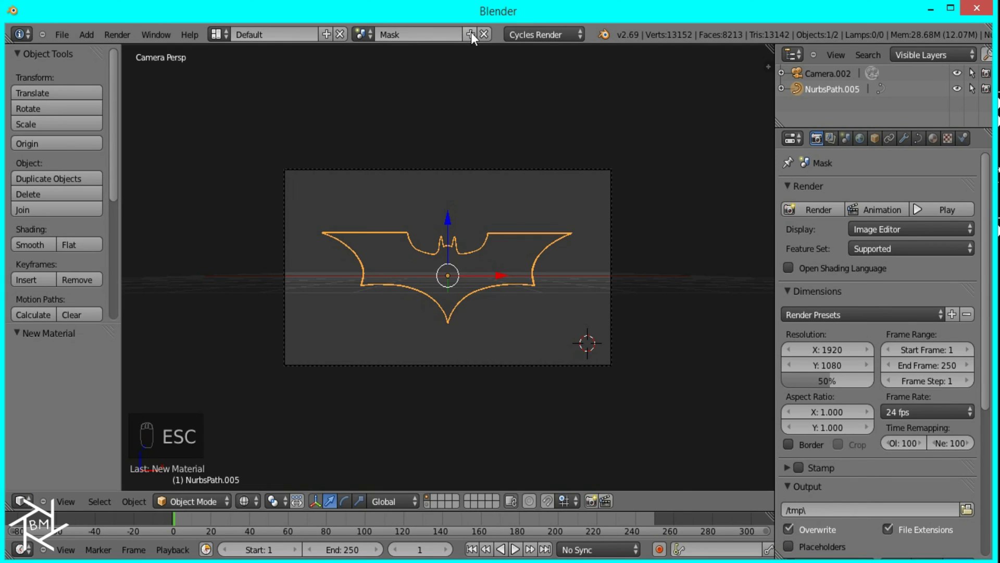
- Create a new empty scene named Flare and switch to the top view
click(471, 34)
click(433, 59)
click(421, 36)
text(Flare)
key(Return)
key(KP_7)
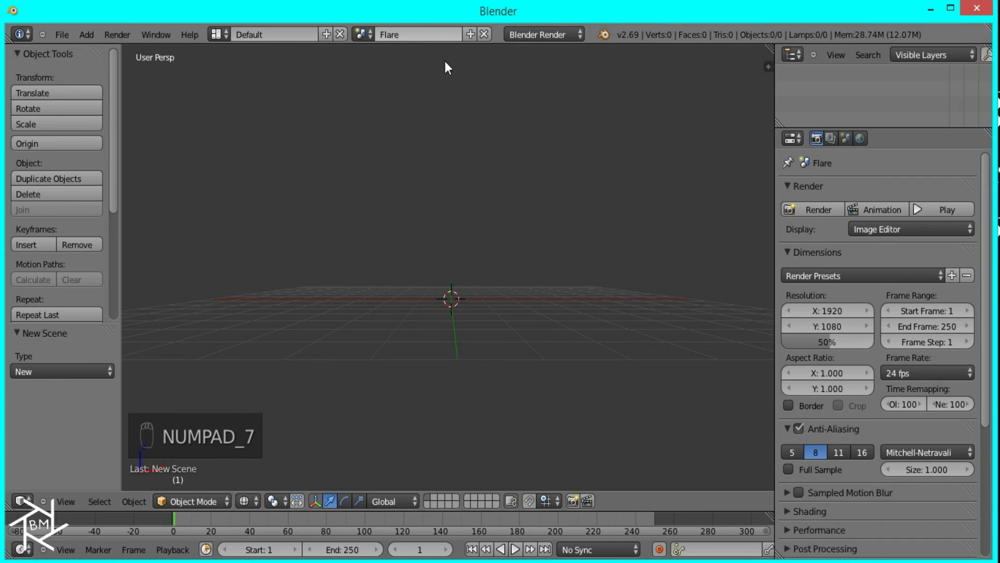
key(KP_7)
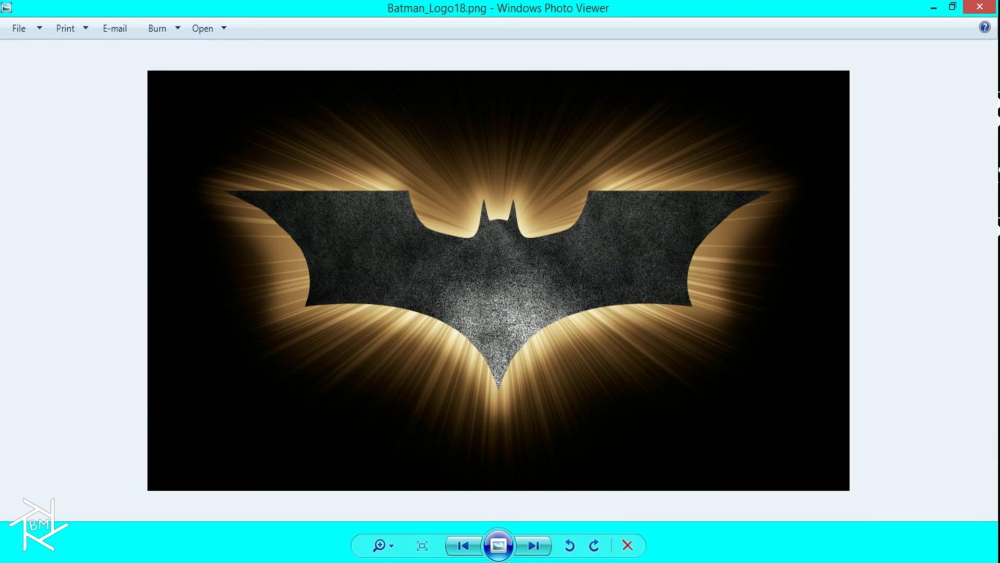
- Add a plane and merge its vertices at the centre into a single vertex
mouse_move(434, 519)
click(382, 516)
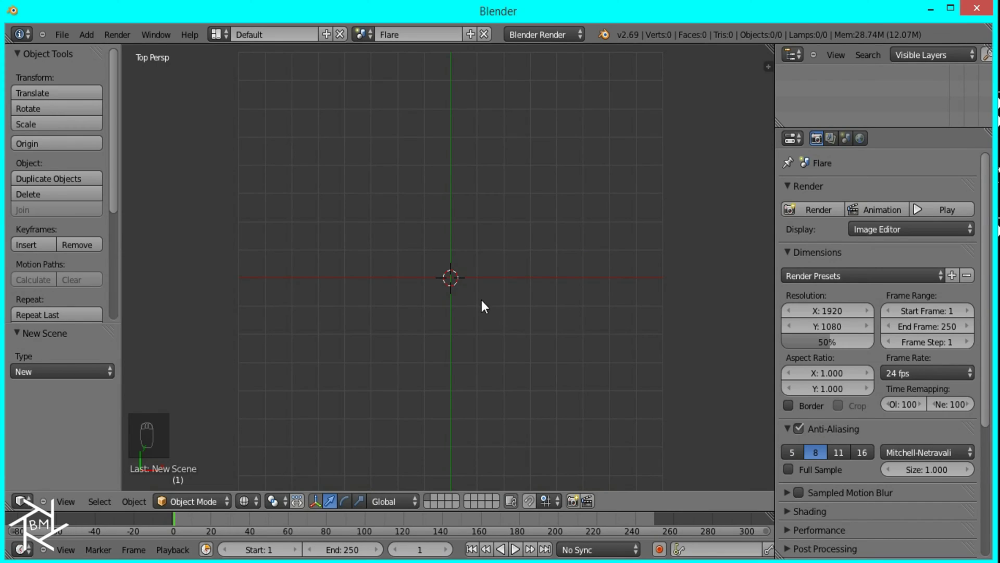
scroll(499, 344, down, 2)
key(shift+a)
mouse_move(476, 283)
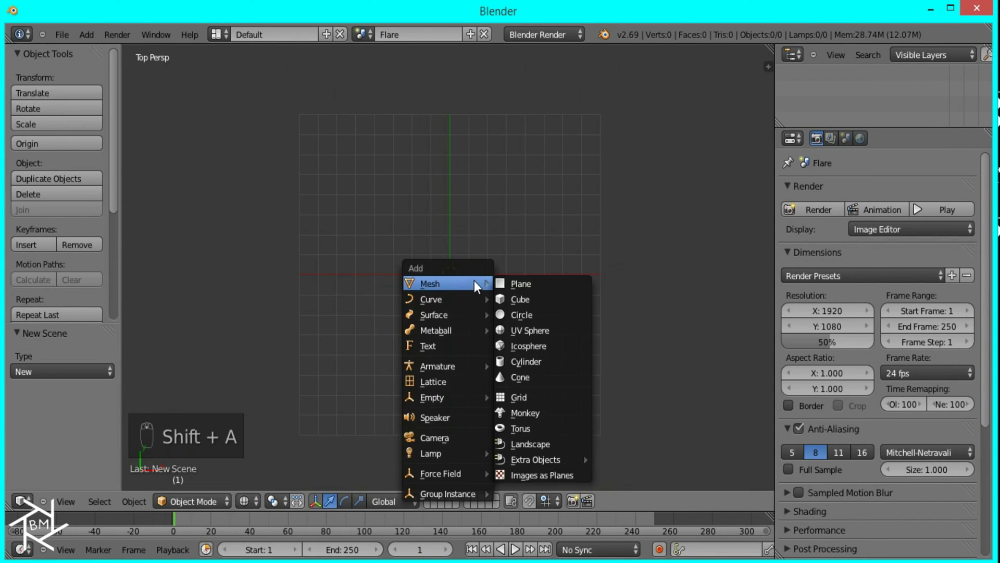
click(530, 279)
key(Tab)
key(w)
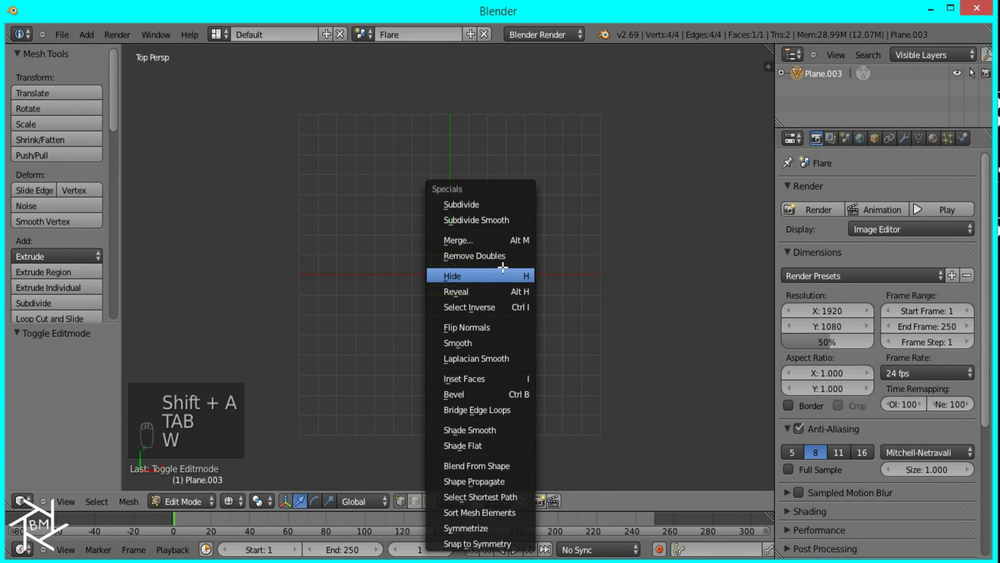
click(481, 237)
click(482, 235)
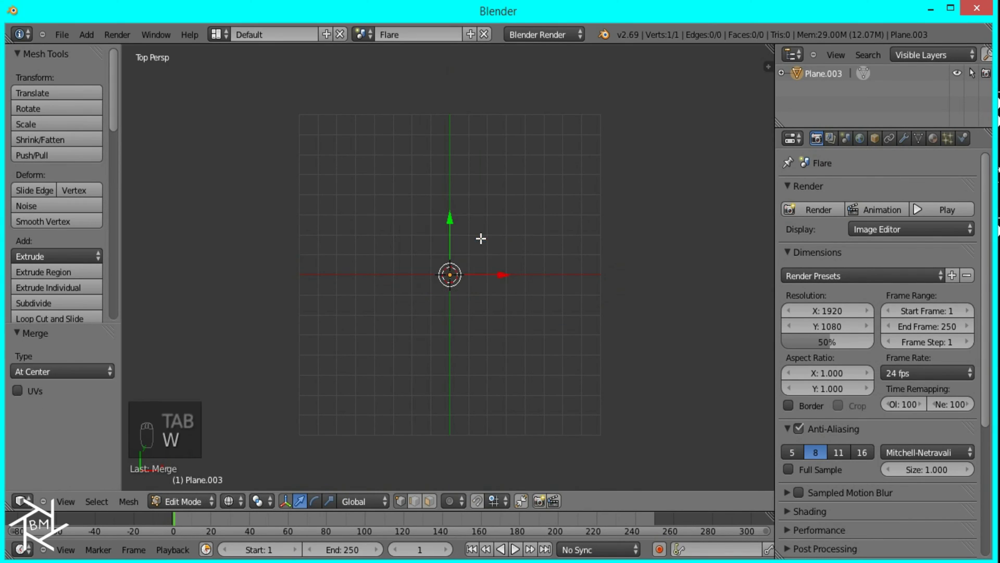
key(Tab)
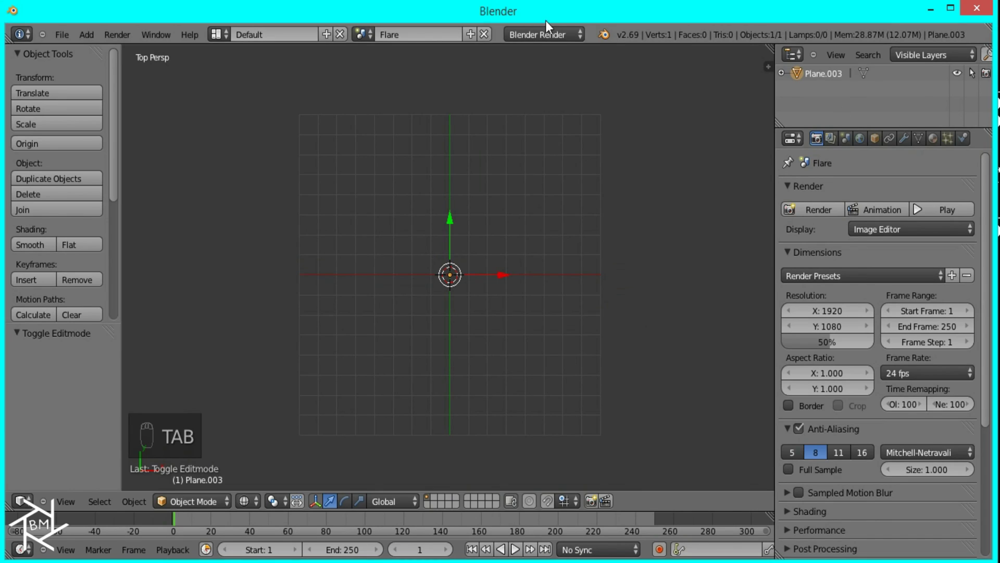
- Give the vertex a new Halo material with size 5
click(933, 138)
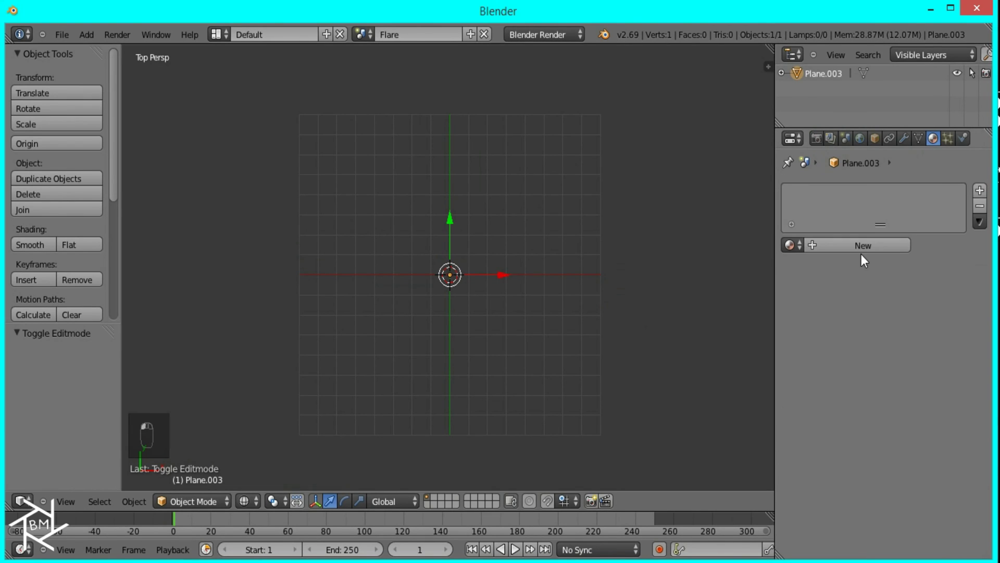
click(878, 252)
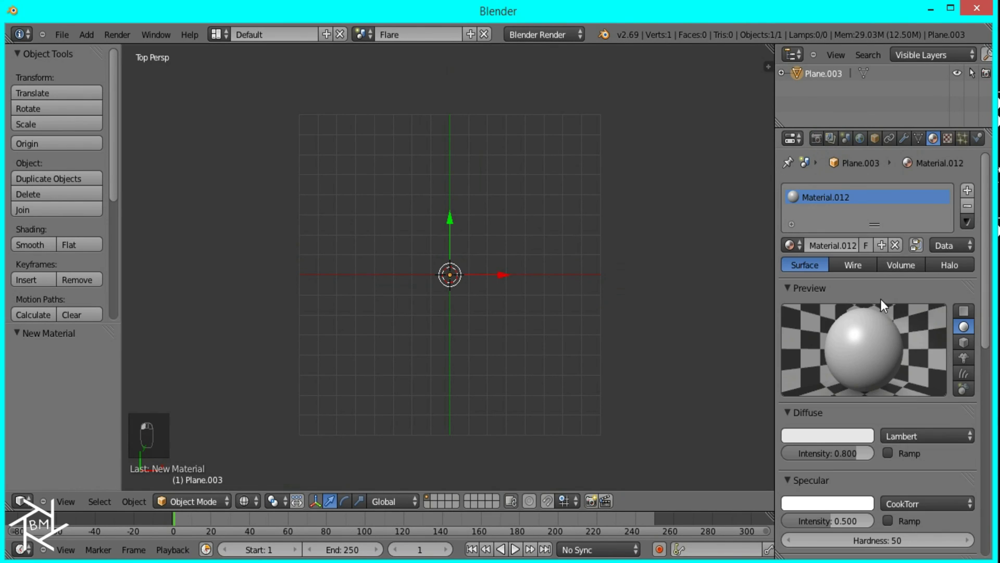
click(952, 260)
scroll(936, 438, down, 2)
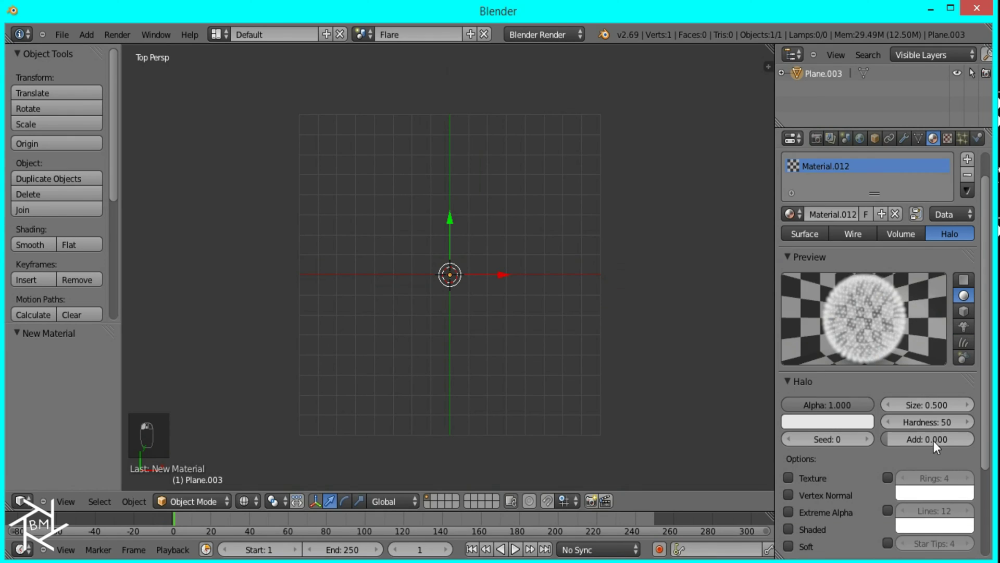
click(924, 404)
text(5)
key(Return)
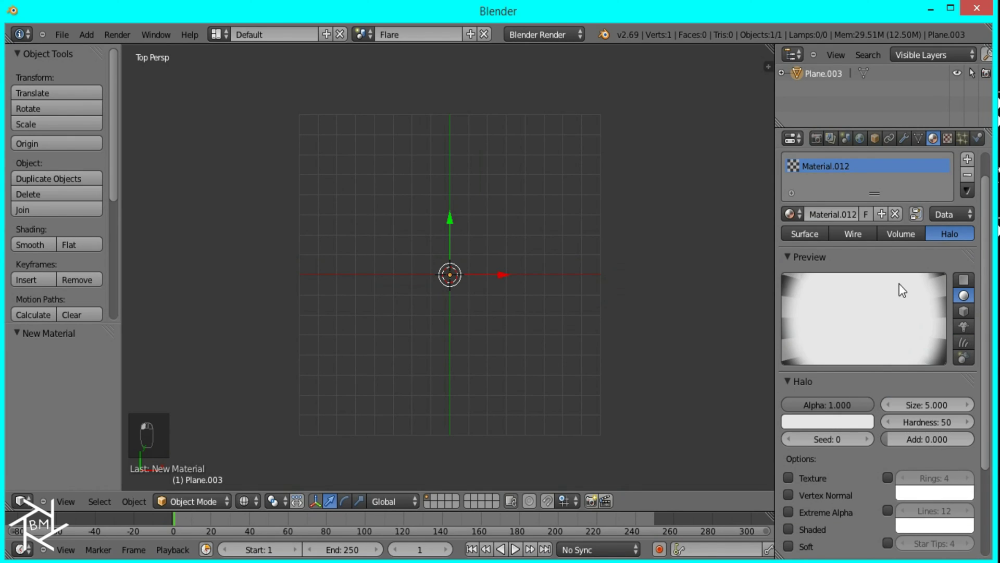
- Turn on the halo's star lines and set the line count to 180
click(890, 512)
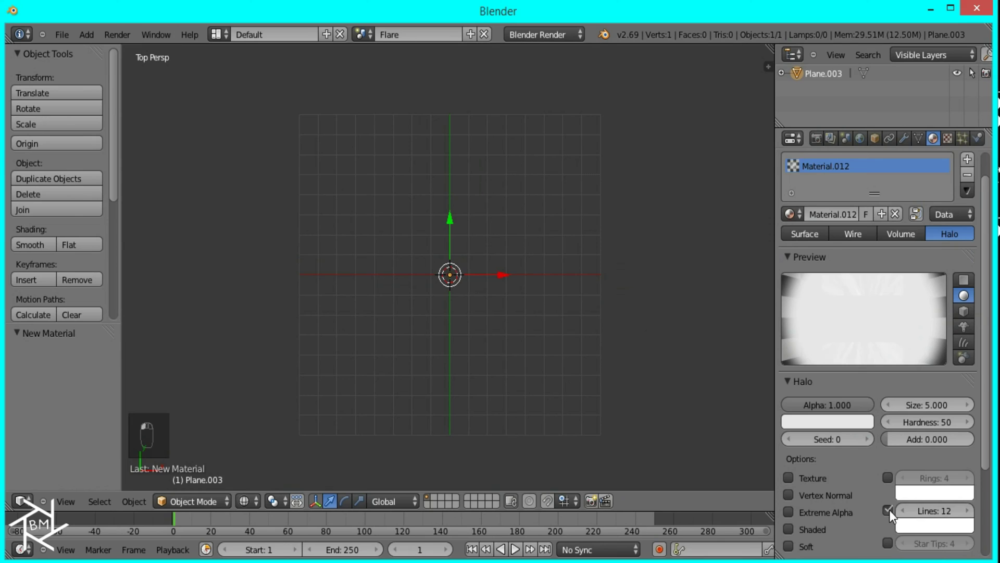
click(930, 515)
text(18)
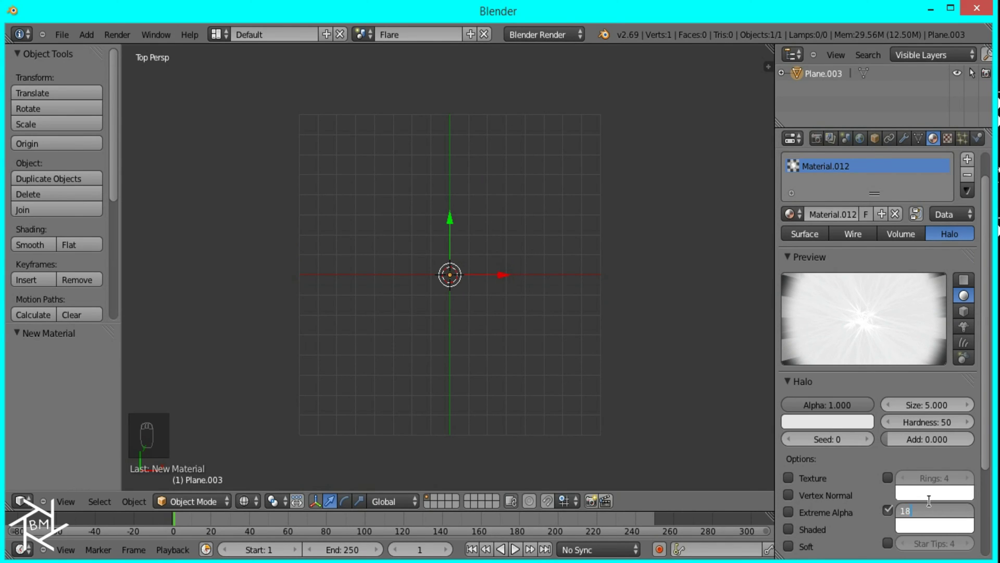
key(Return)
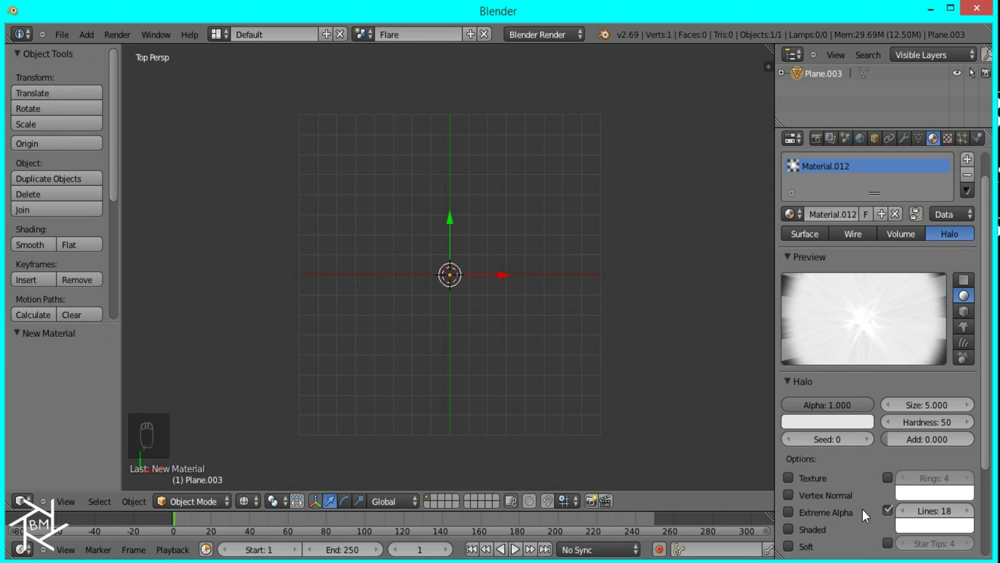
click(939, 515)
text(180)
key(Return)
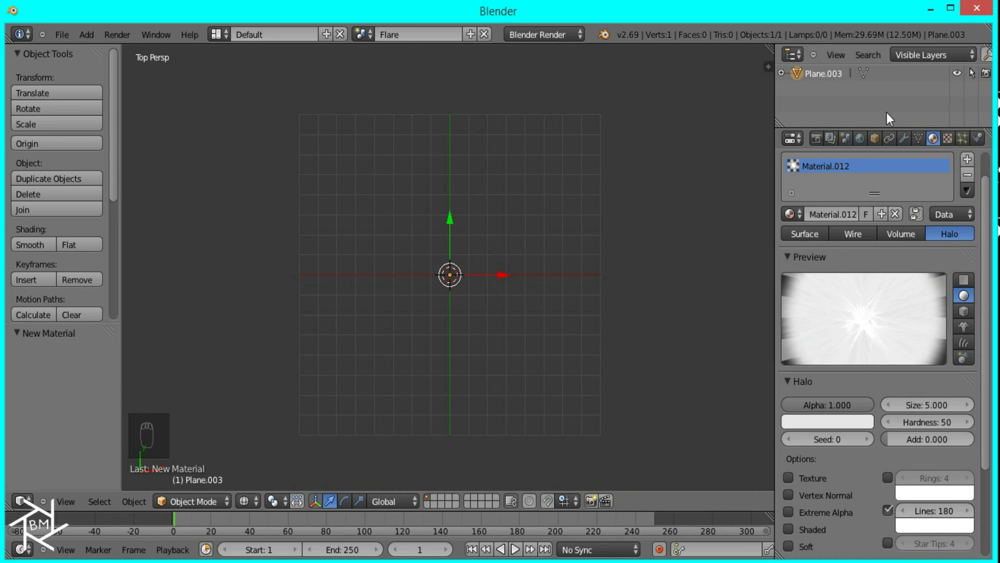
- Create a new world for the Flare scene with a black horizon colour
click(860, 138)
click(864, 190)
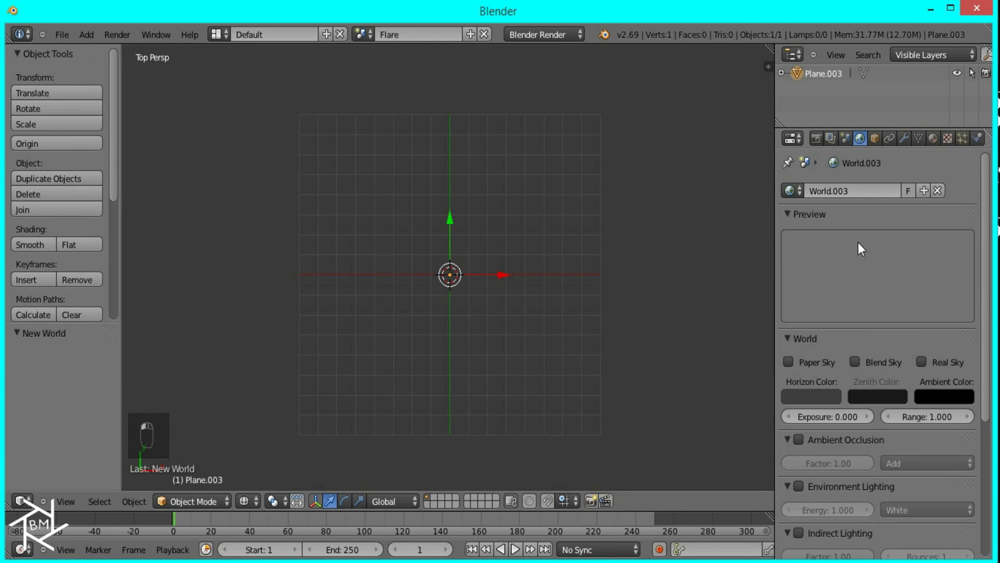
click(812, 396)
drag(912, 222, 889, 439)
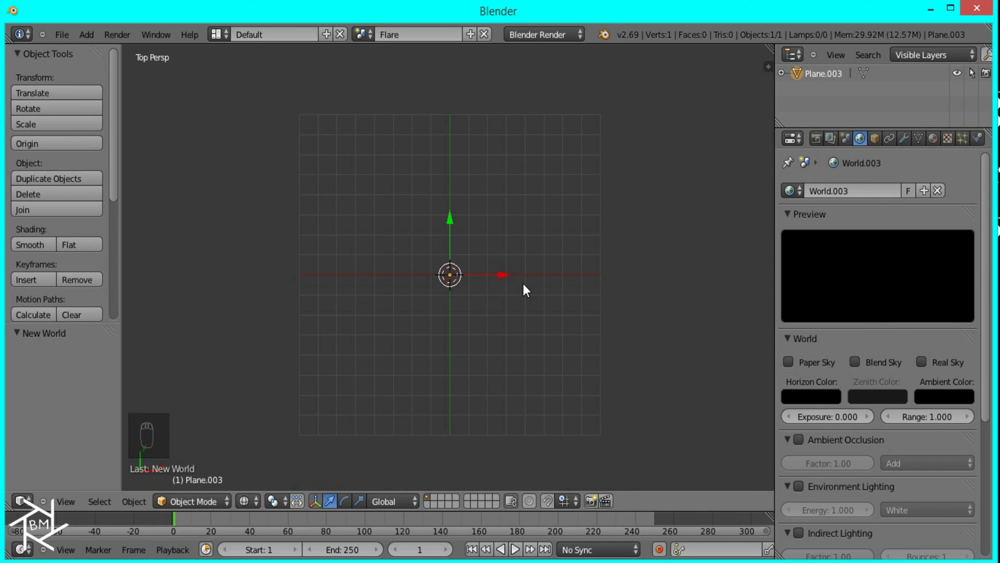
- Add a camera aligned to the top view, centred at the origin, raised 16.638 along local Z
key(ctrl+alt+KP_0)
key(shift+a)
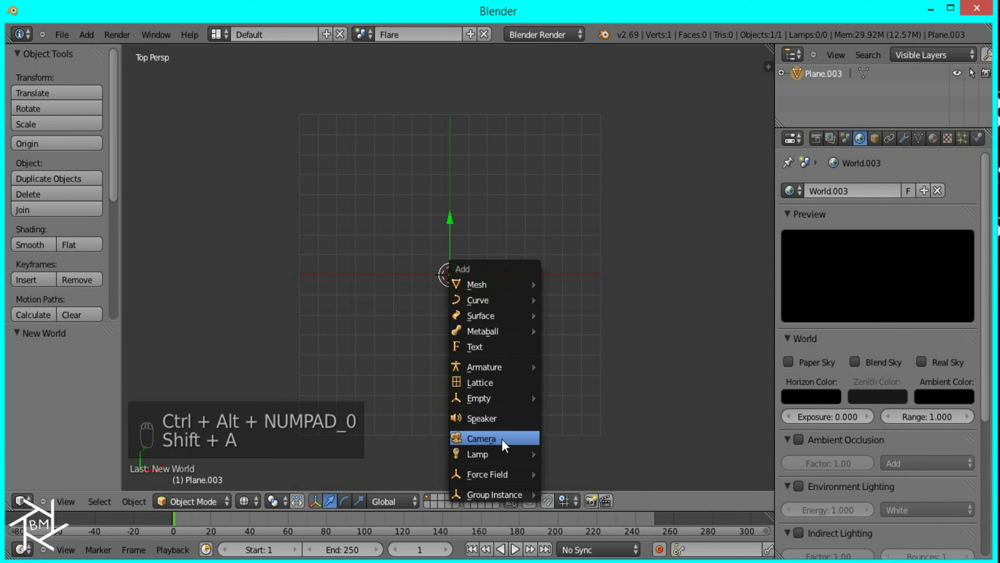
click(502, 439)
key(ctrl+alt+KP_0)
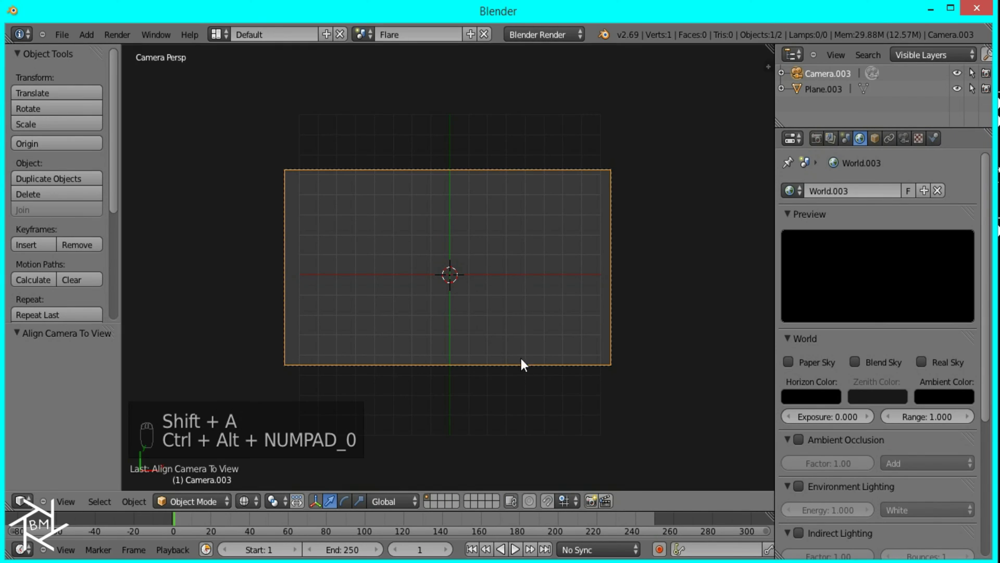
key(alt+g)
key(g)
key(g)
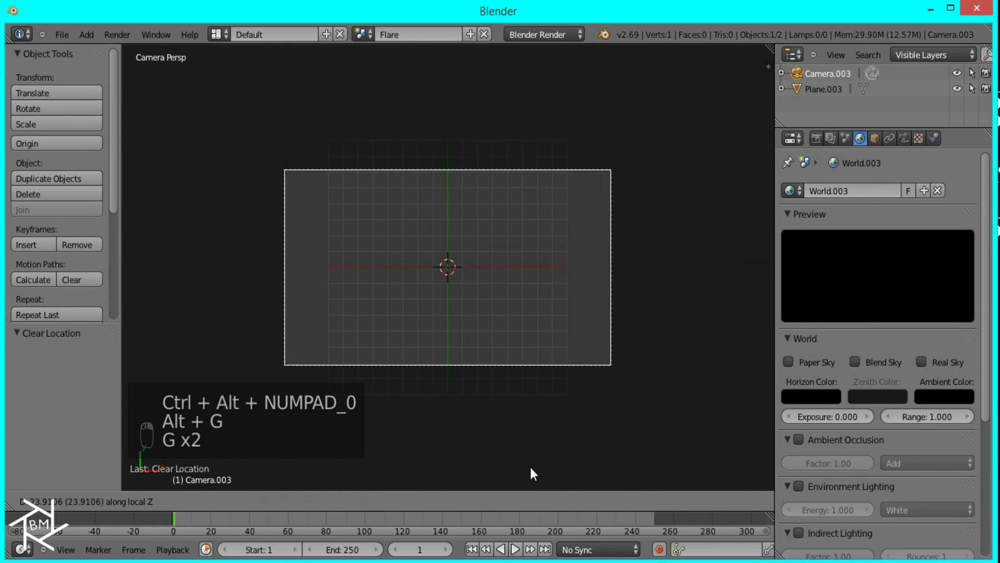
click(529, 464)
- Render the flare from the new camera, adjust the camera distance and render again
click(817, 137)
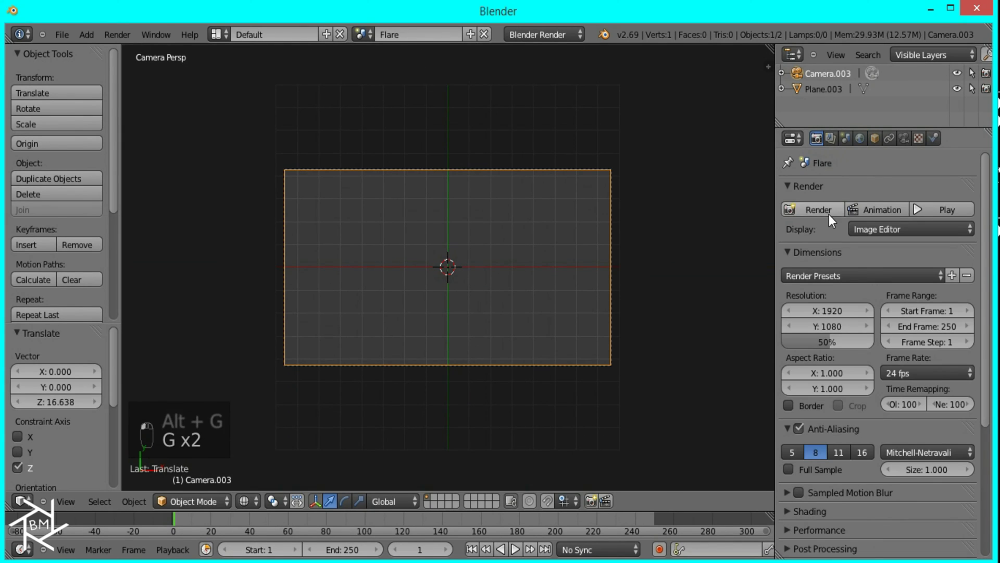
click(826, 211)
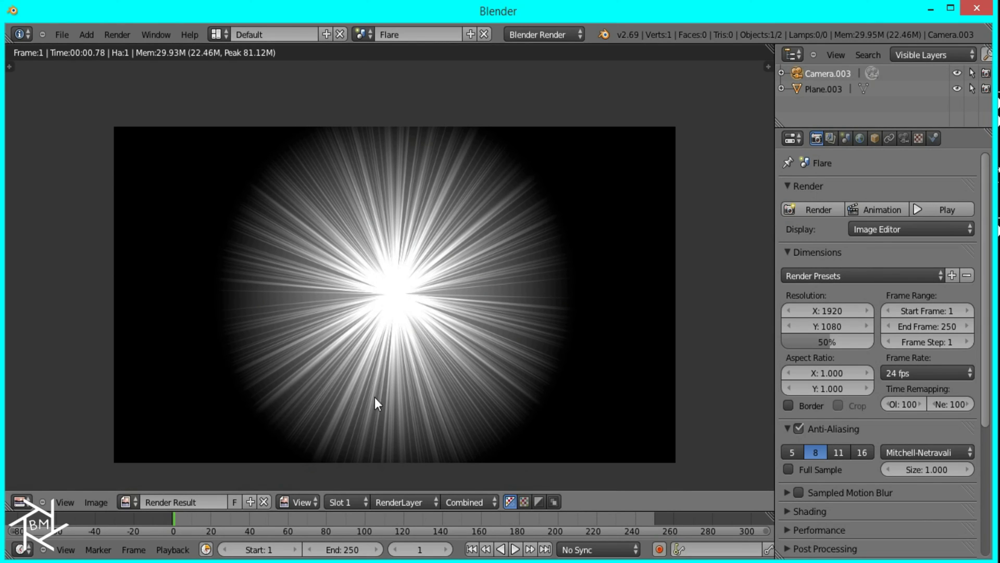
key(Escape)
key(g)
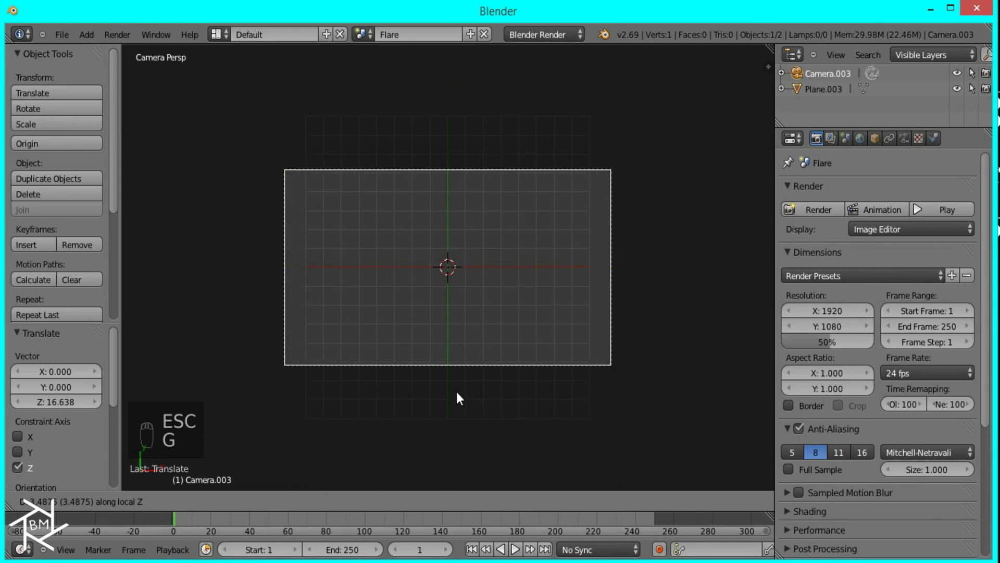
click(457, 393)
click(825, 210)
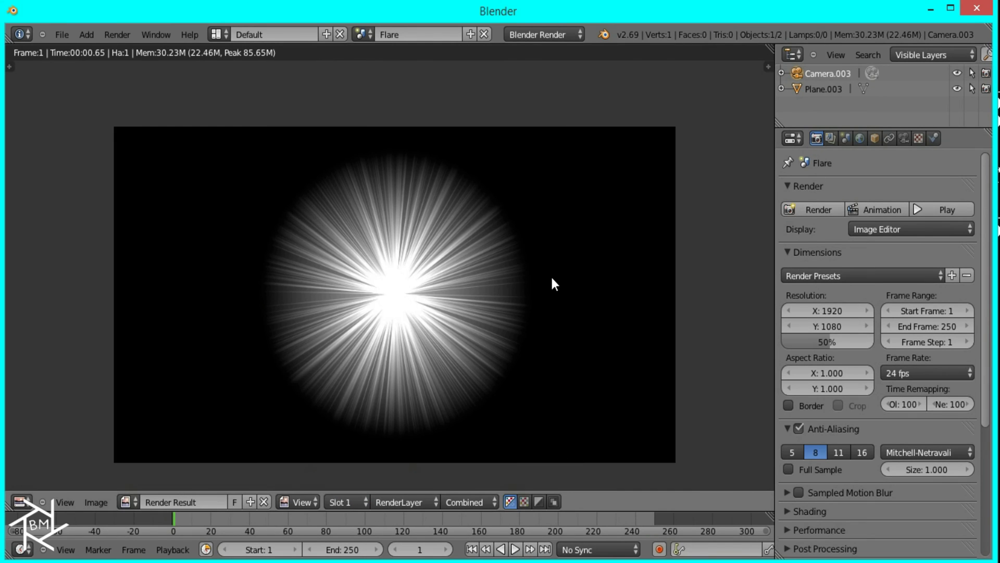
key(Escape)
- Reposition the camera to Z -2.396 and re-render the flare
key(g)
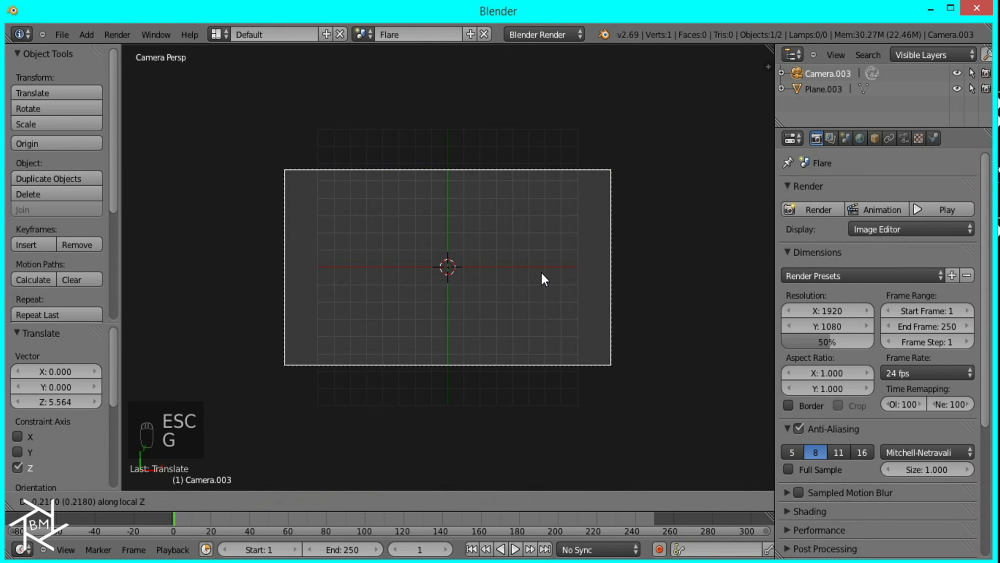
click(541, 256)
click(797, 209)
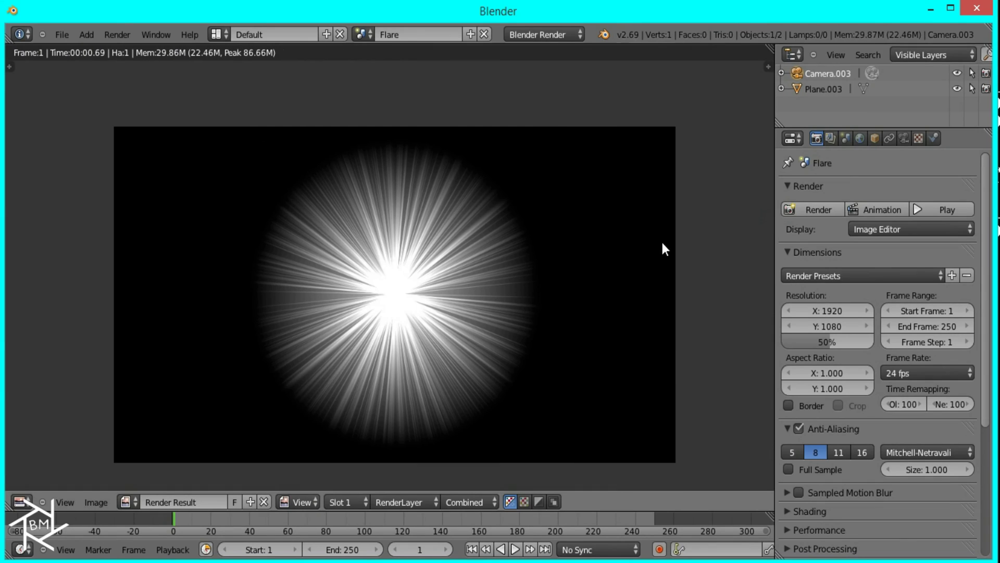
key(Escape)
key(g)
click(594, 240)
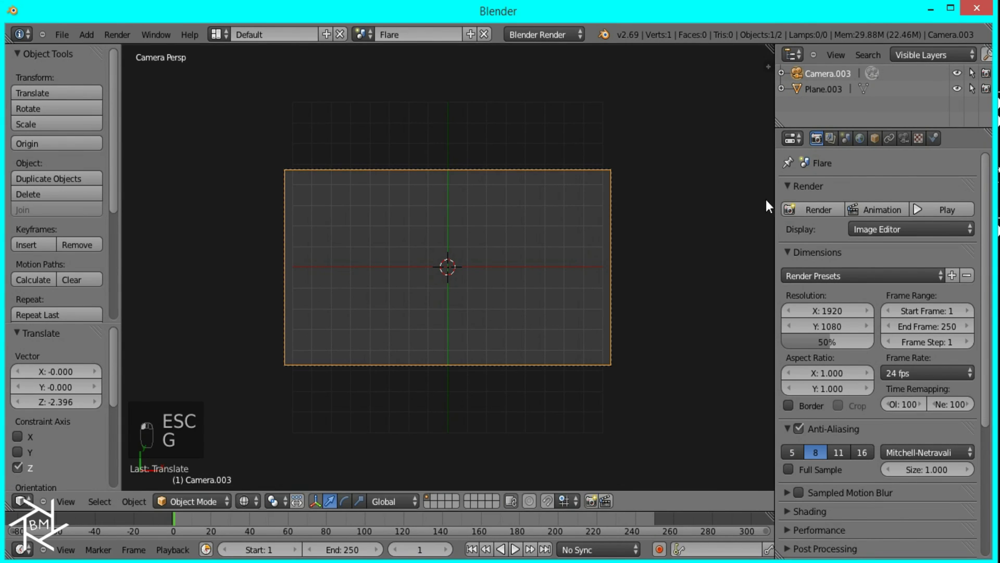
click(804, 209)
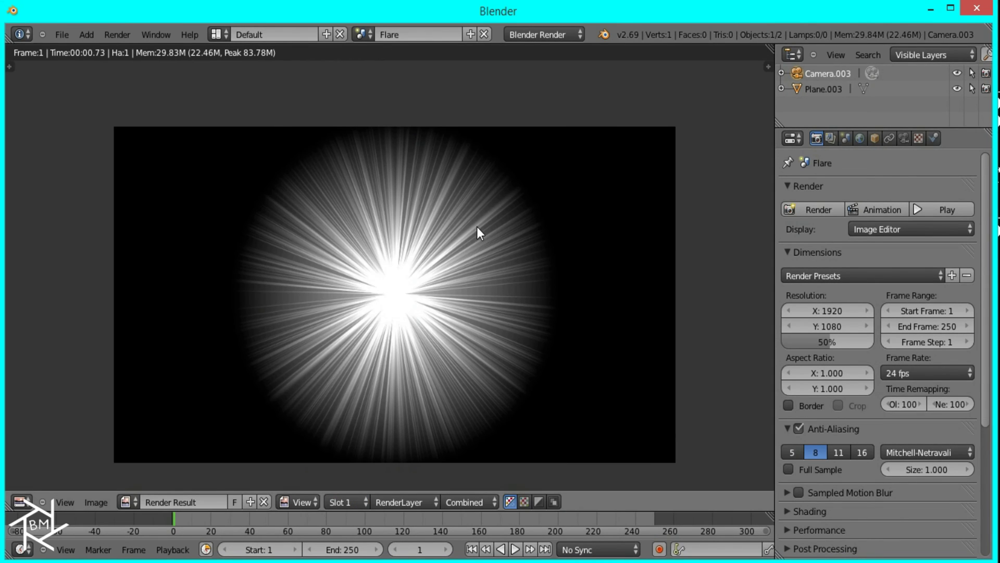
- Switch the screen layout to Compositing
scroll(479, 220, down, 1)
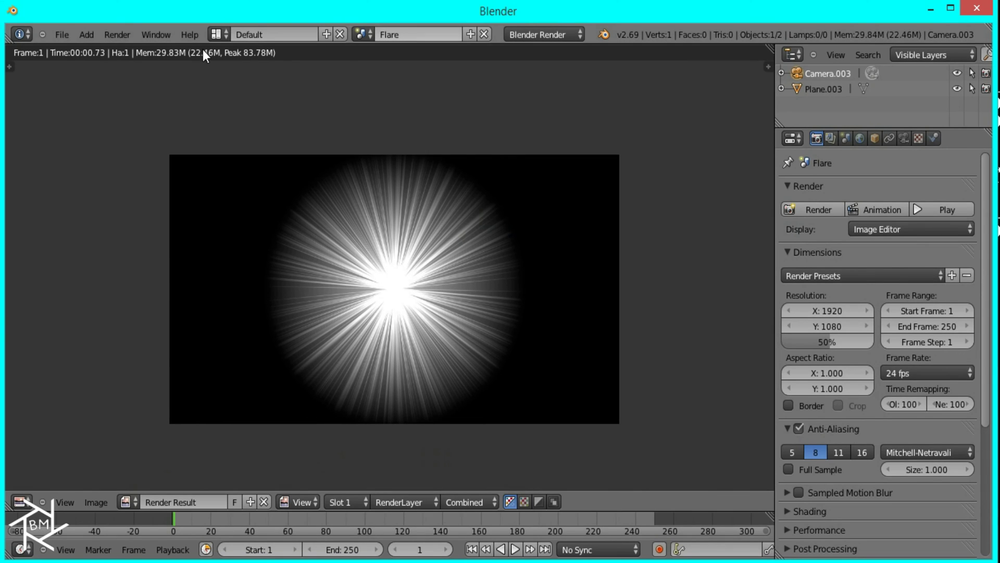
click(215, 34)
click(264, 90)
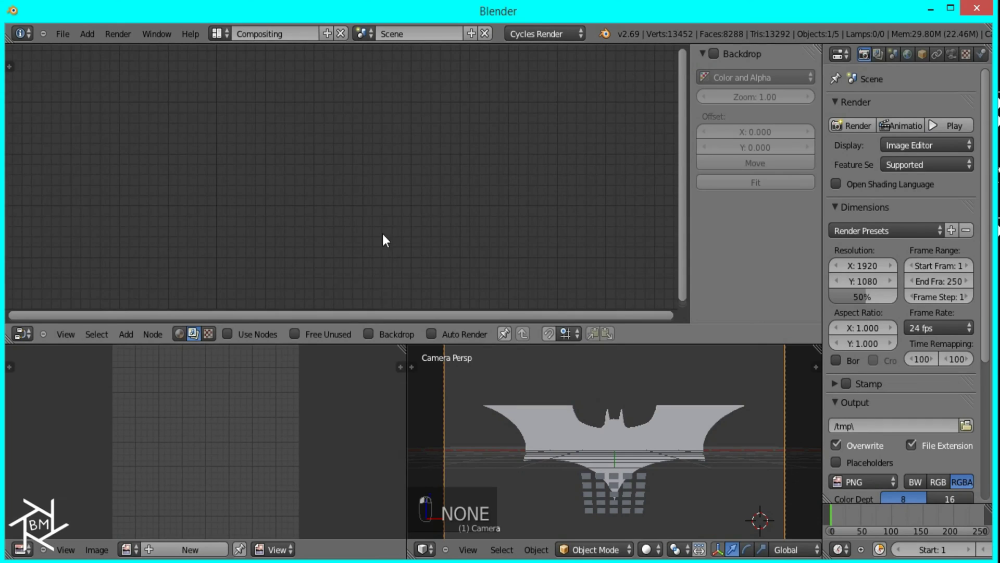
- Switch to the Flare scene and enable Use Nodes and Backdrop in a maximised node editor
click(363, 33)
click(375, 58)
click(246, 335)
click(368, 334)
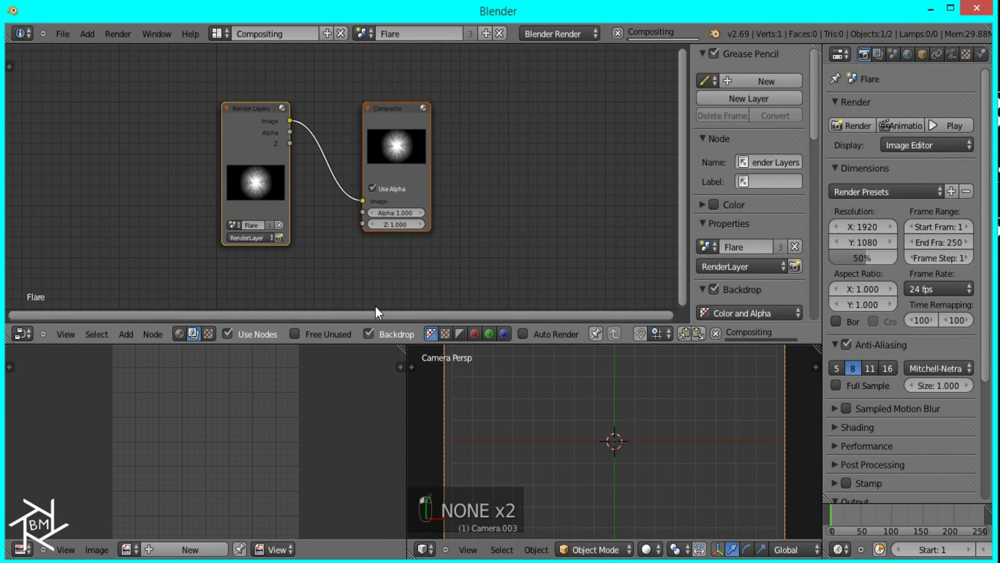
key(ctrl+Up)
- Place Render Layers left and Composite right, and add a Viewer node at lower right
click(339, 267)
key(g)
click(225, 195)
drag(501, 258, 782, 144)
ctrl+shift+click(30, 149)
drag(180, 126, 821, 380)
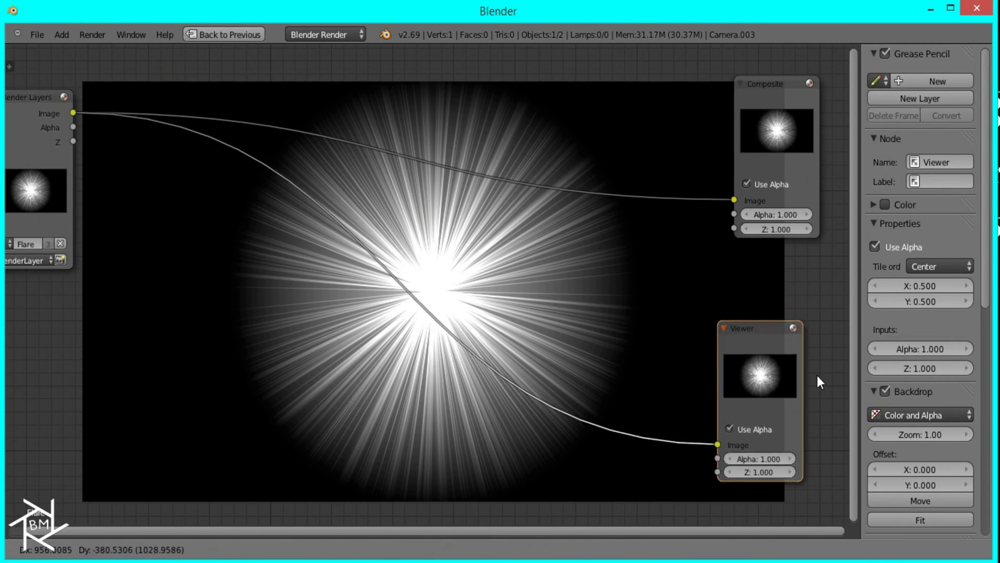
drag(46, 146, 118, 118)
click(127, 111)
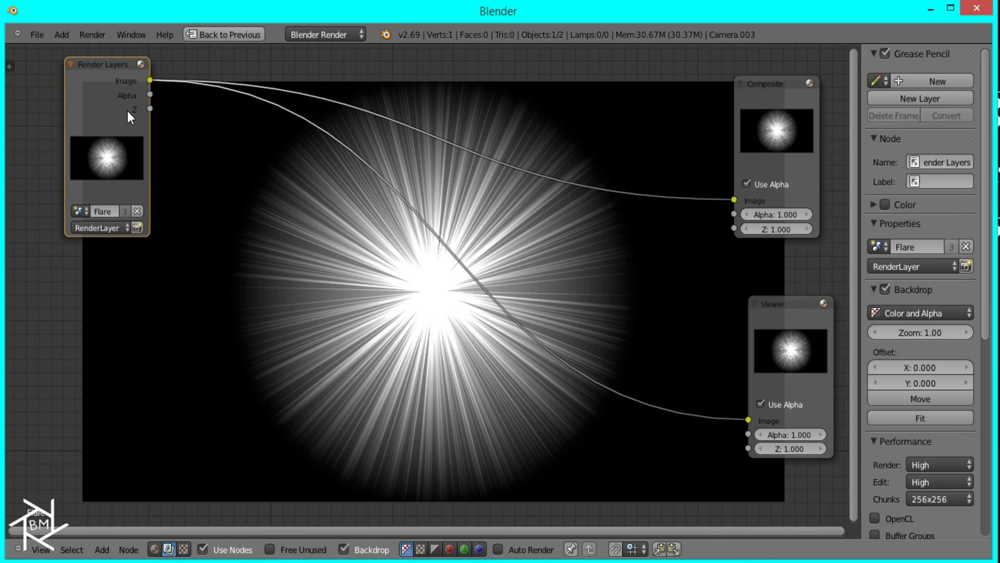
- Duplicate Render Layers, set the copy to the Mask scene, link it to the Viewer and render
key(shift+d)
click(120, 324)
click(76, 423)
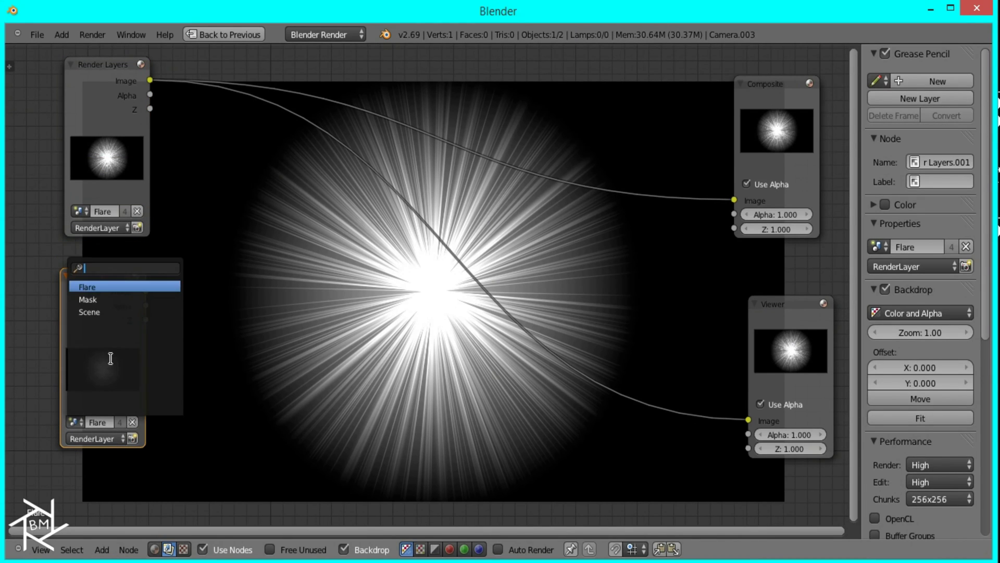
click(96, 299)
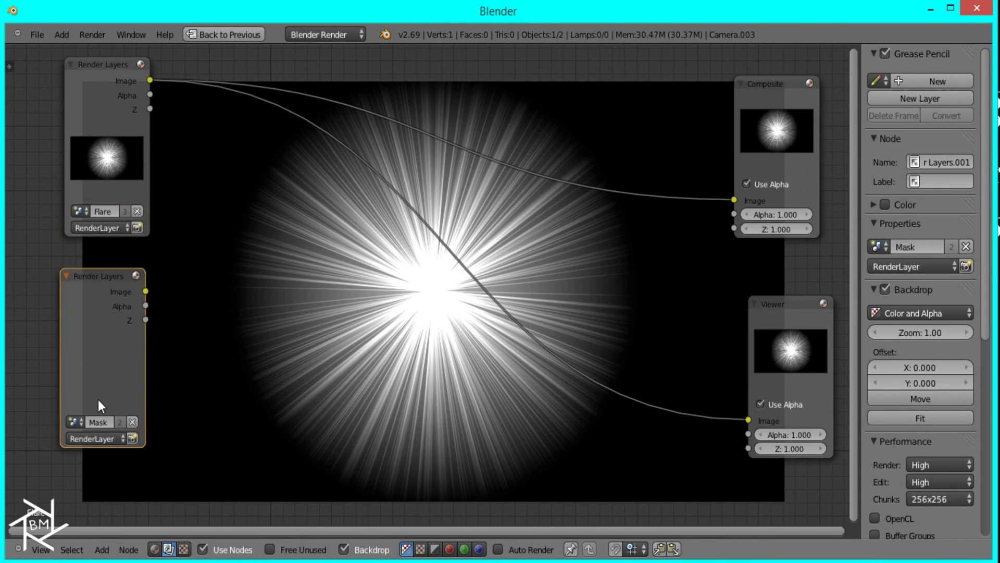
ctrl+shift+click(133, 292)
click(133, 439)
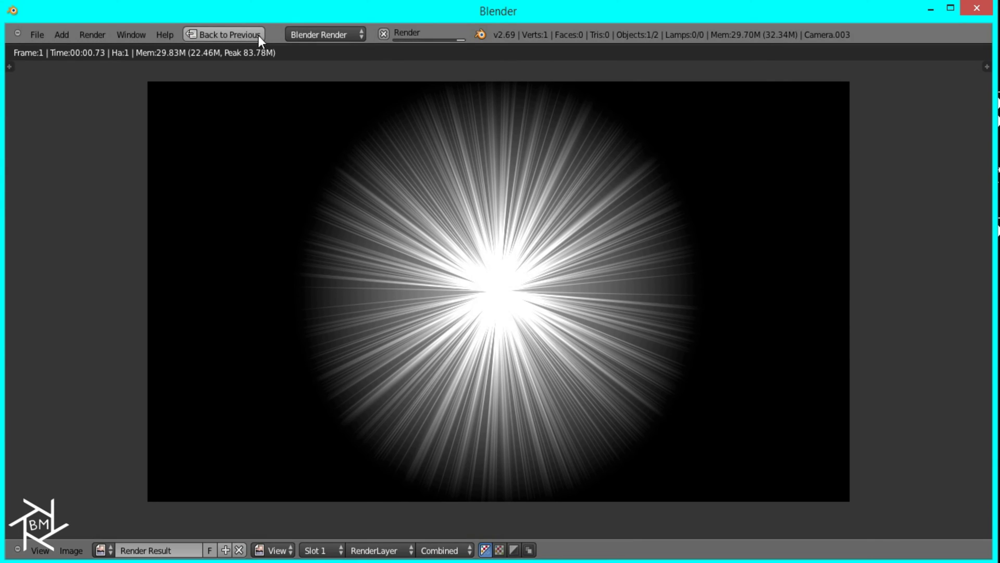
click(236, 33)
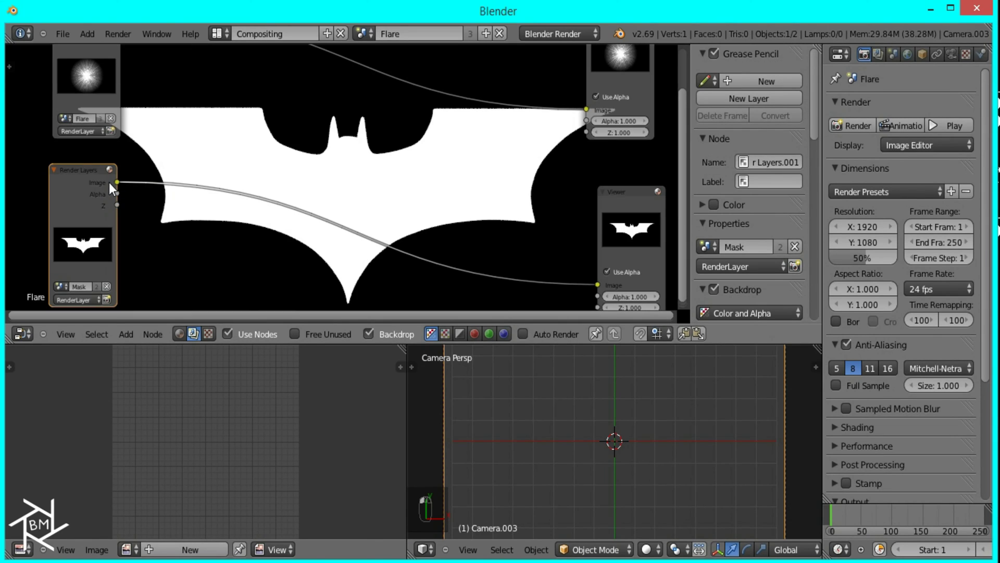
- Insert a relative Fast Gaussian Blur of 2% on the mask-to-Viewer link
key(ctrl+Up)
key(shift+a)
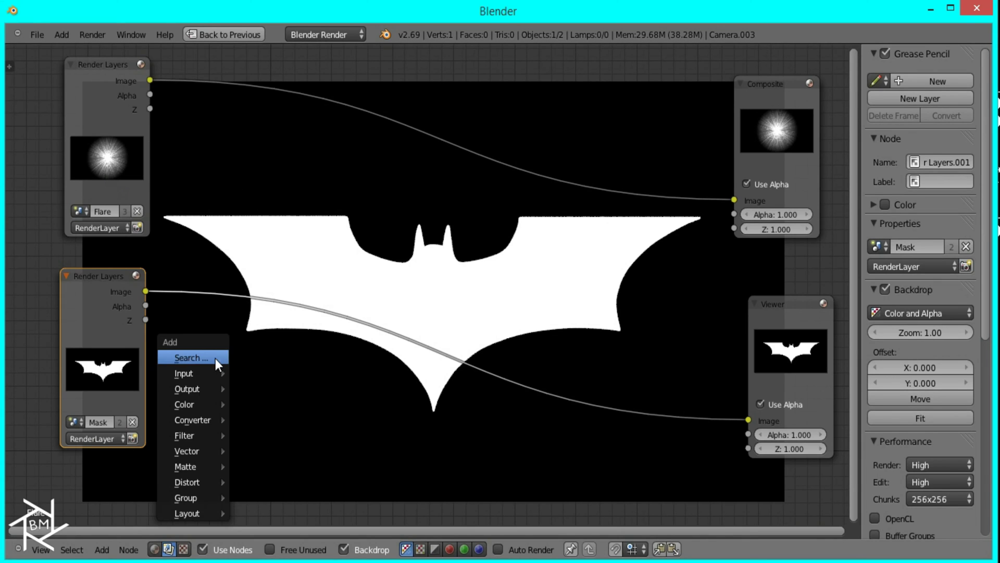
mouse_move(190, 434)
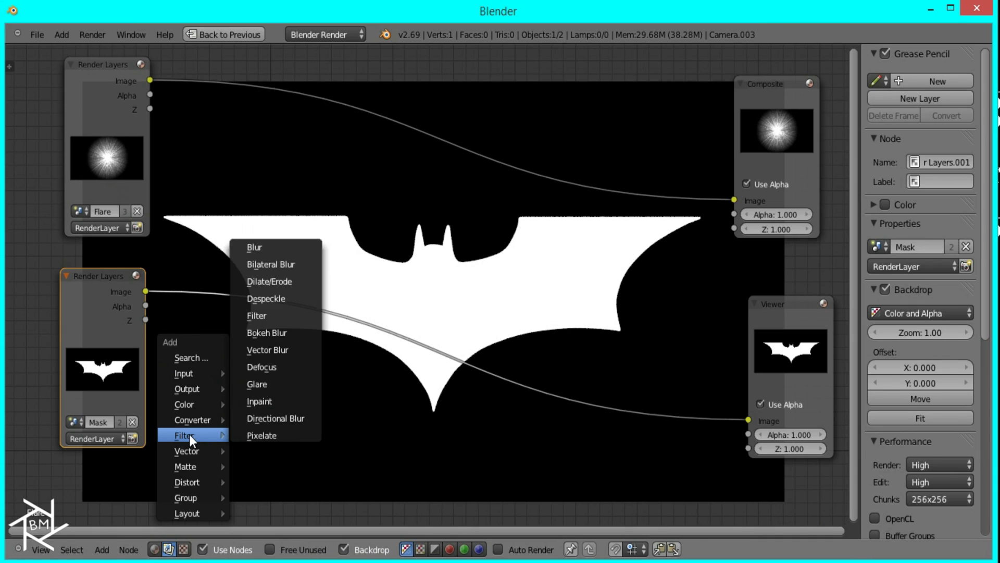
click(254, 247)
click(211, 290)
click(234, 346)
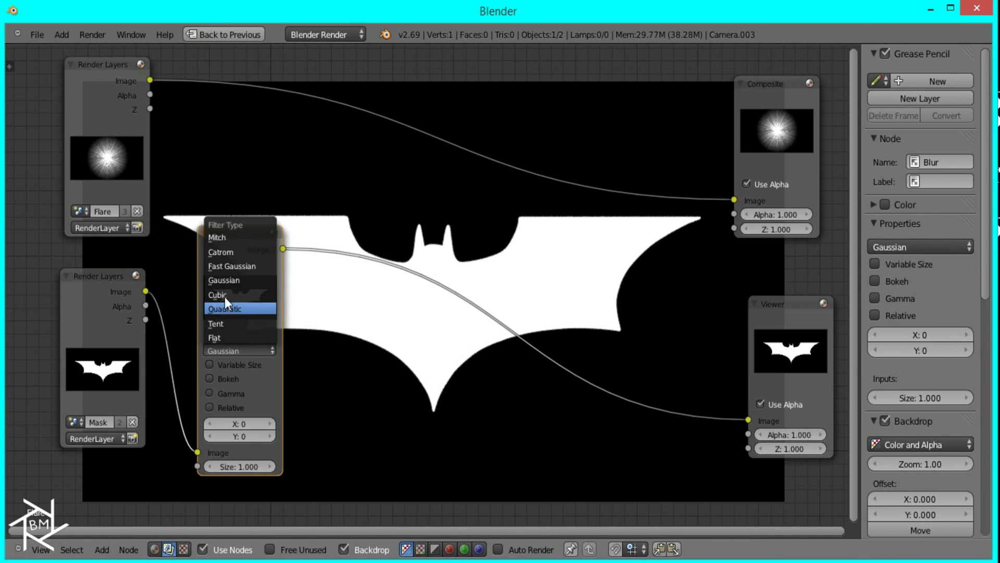
click(227, 271)
click(234, 367)
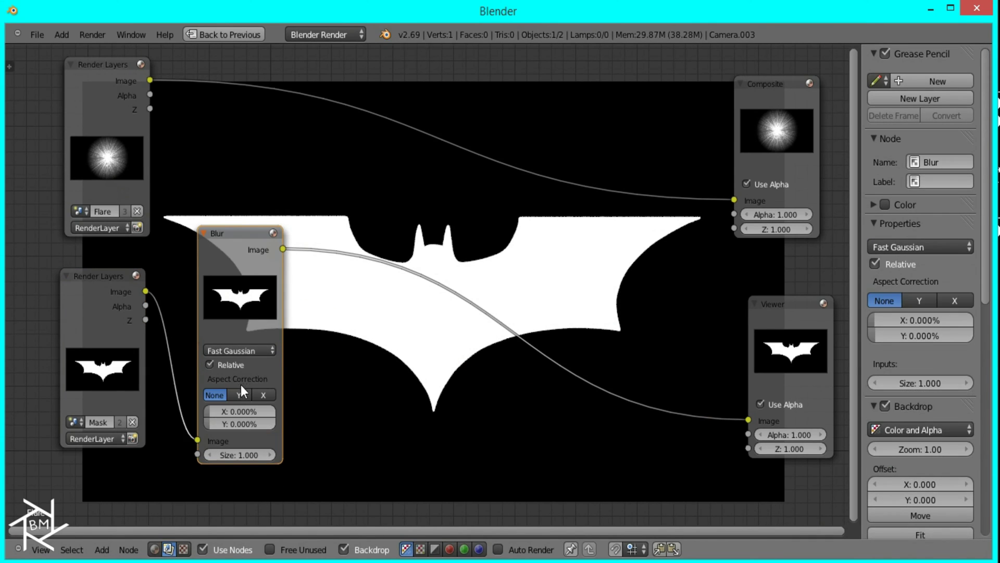
click(248, 411)
text(5)
key(Return)
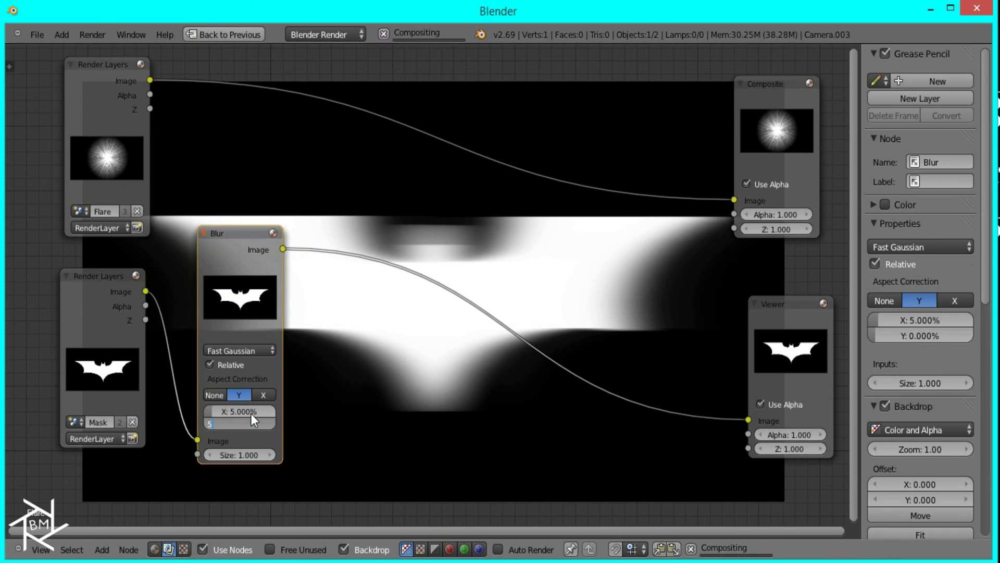
click(249, 412)
text(2)
key(Return)
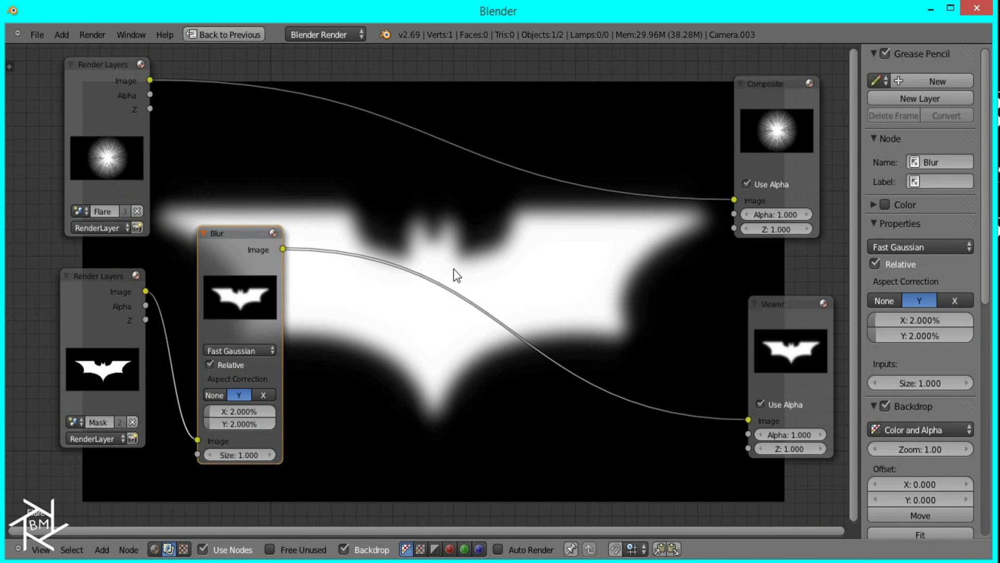
- Add a Multiply Mix node after the Blur and feed the Flare render into it
middle_drag(396, 291, 356, 291)
key(shift+a)
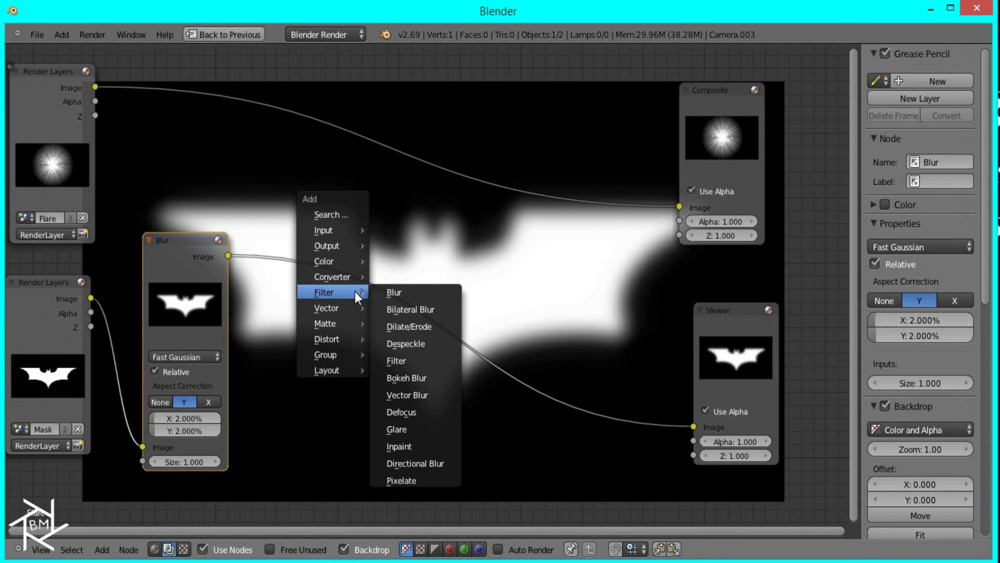
mouse_move(334, 261)
click(393, 261)
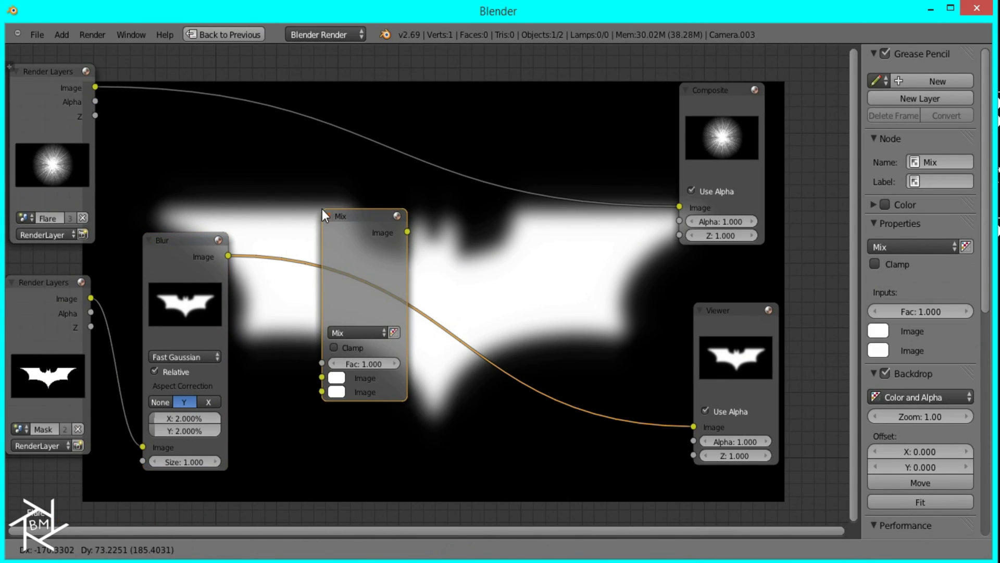
click(322, 210)
click(346, 333)
click(345, 306)
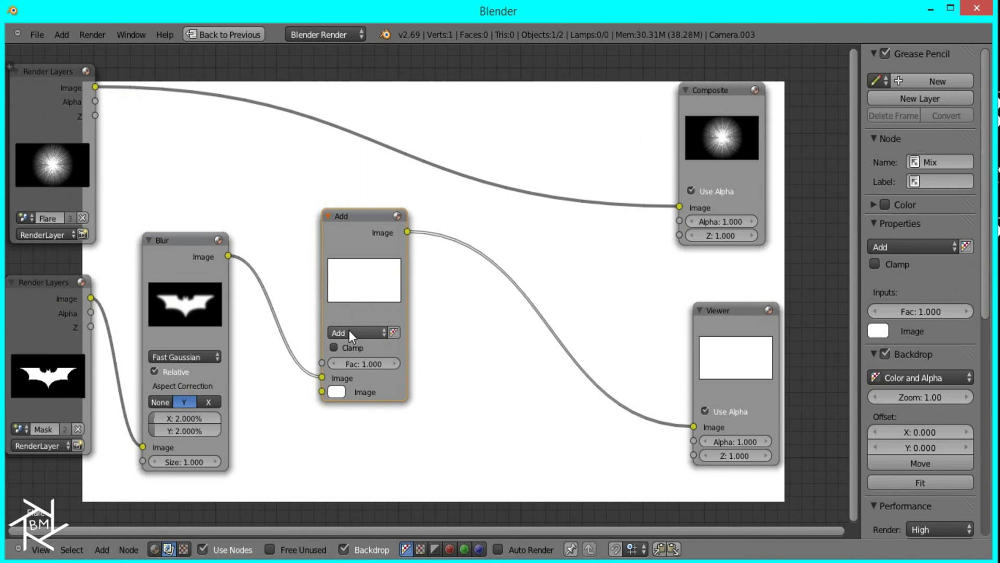
click(349, 332)
click(346, 289)
drag(92, 87, 322, 392)
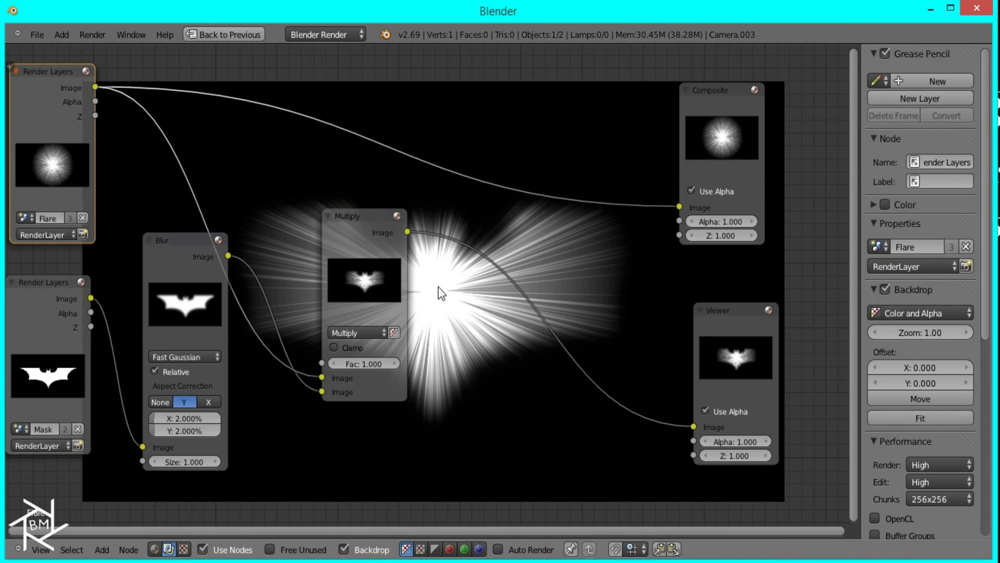
- Try a 2×2 Scale node on the Flare input, then remove it and link Flare to Multiply's first input
key(Home)
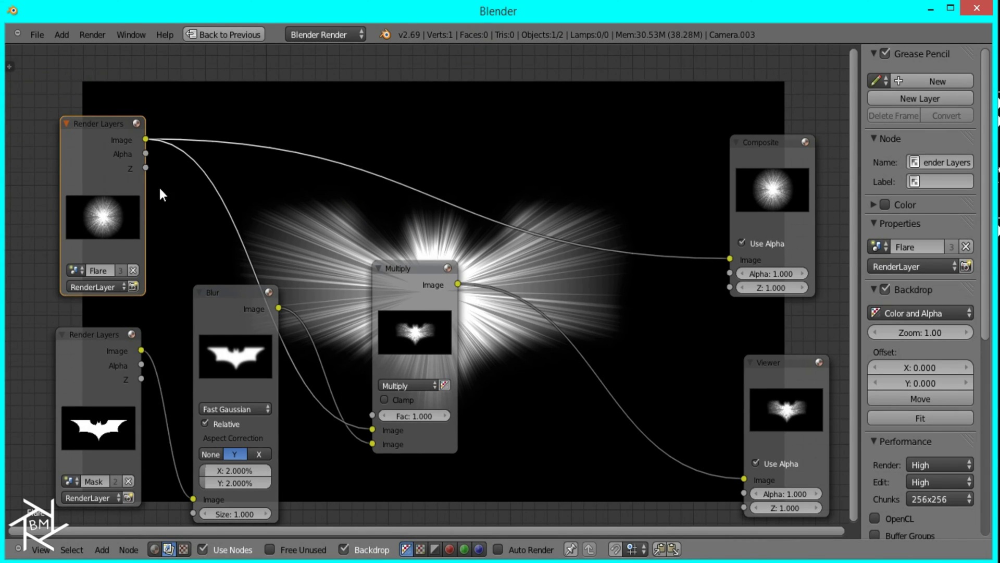
key(shift+a)
mouse_move(185, 197)
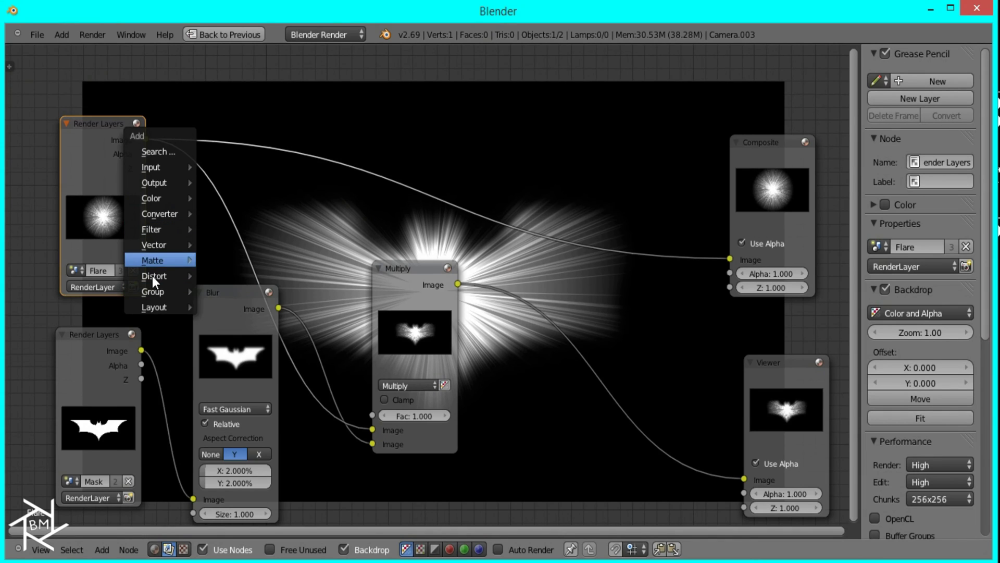
mouse_move(152, 276)
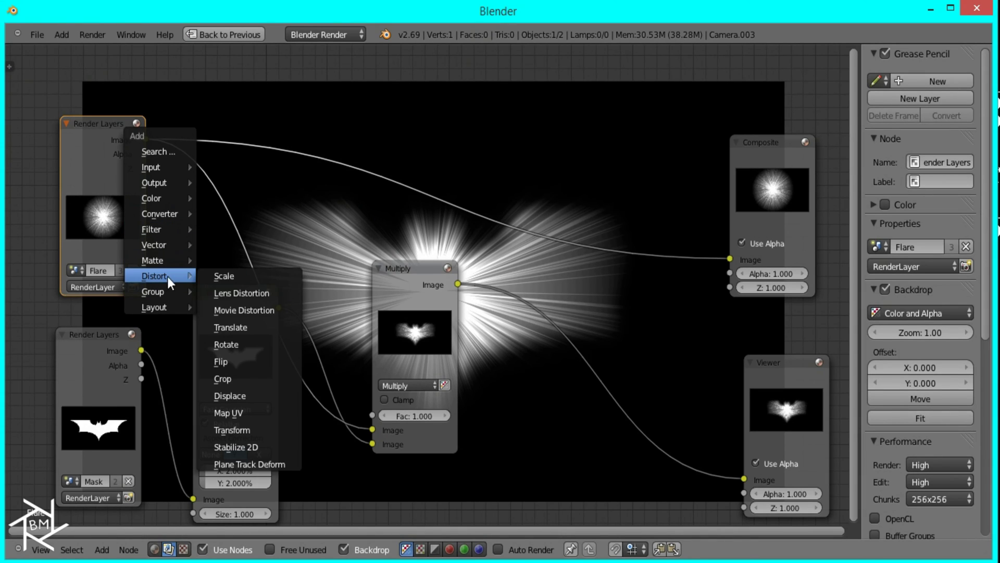
click(245, 277)
click(213, 214)
double_click(235, 238)
text(2)
key(Tab)
text(2)
key(Return)
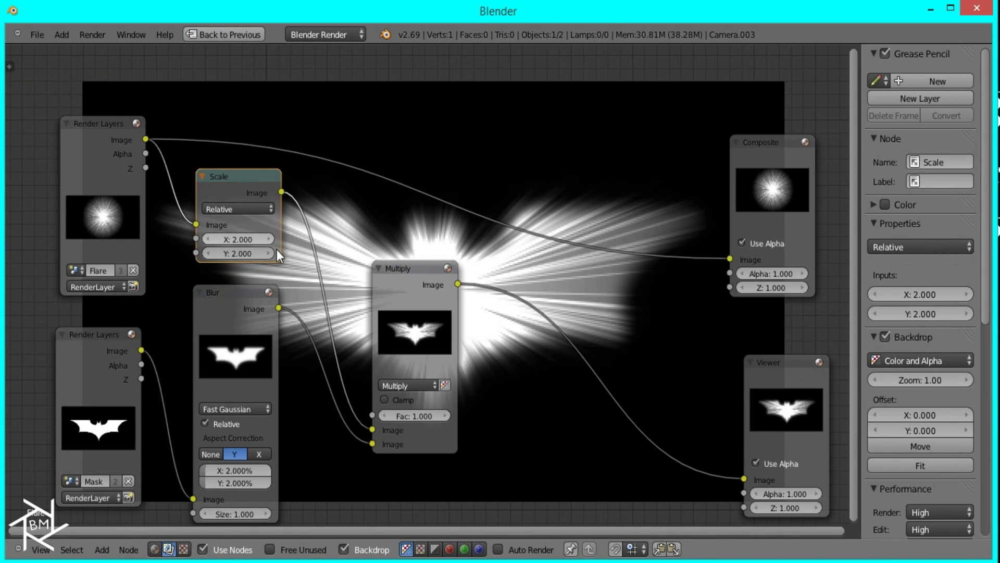
middle_drag(262, 247, 249, 195)
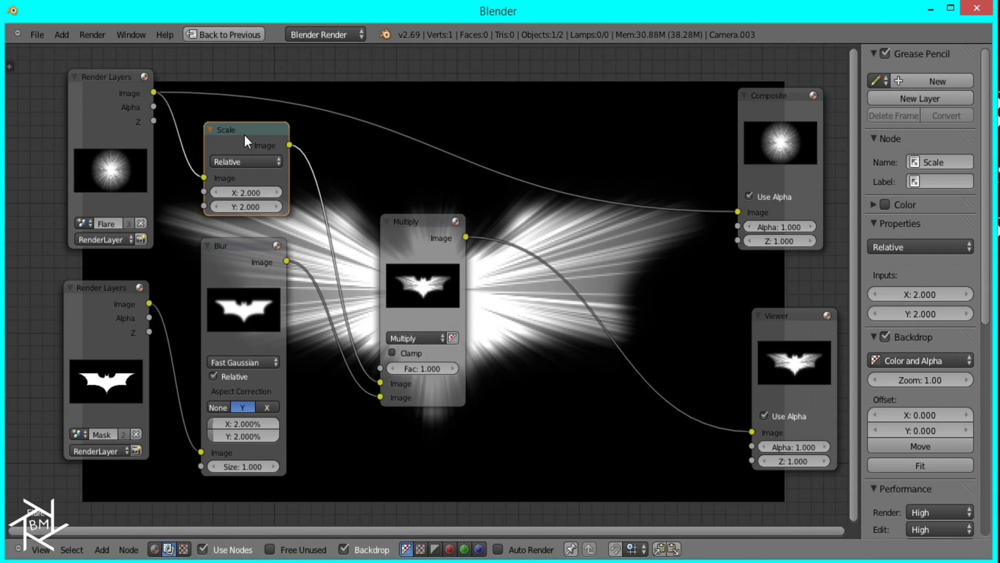
key(x)
drag(154, 92, 392, 380)
- Back in the Default layout, move the camera along Z to -3.306
click(232, 34)
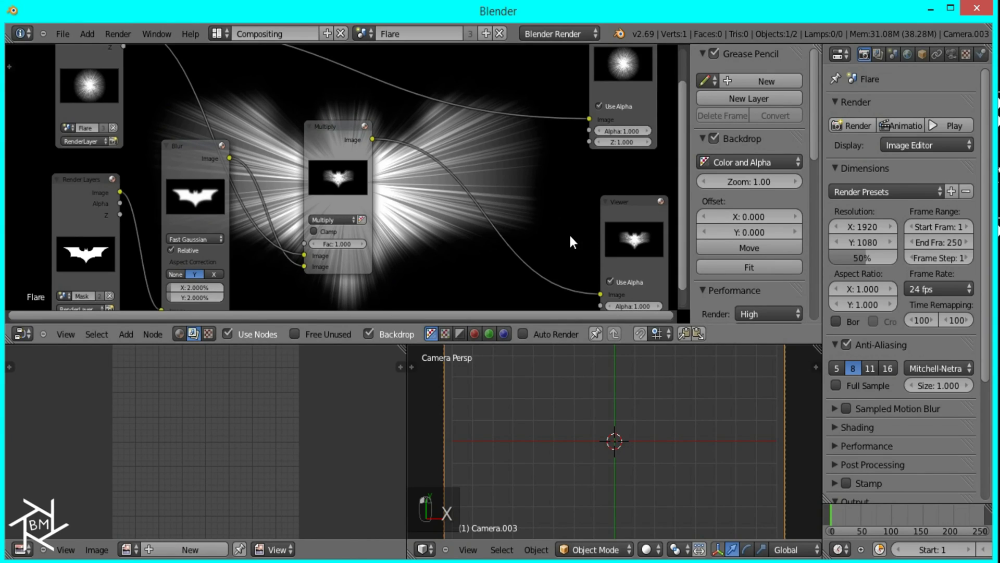
key(ctrl+Right)
key(Escape)
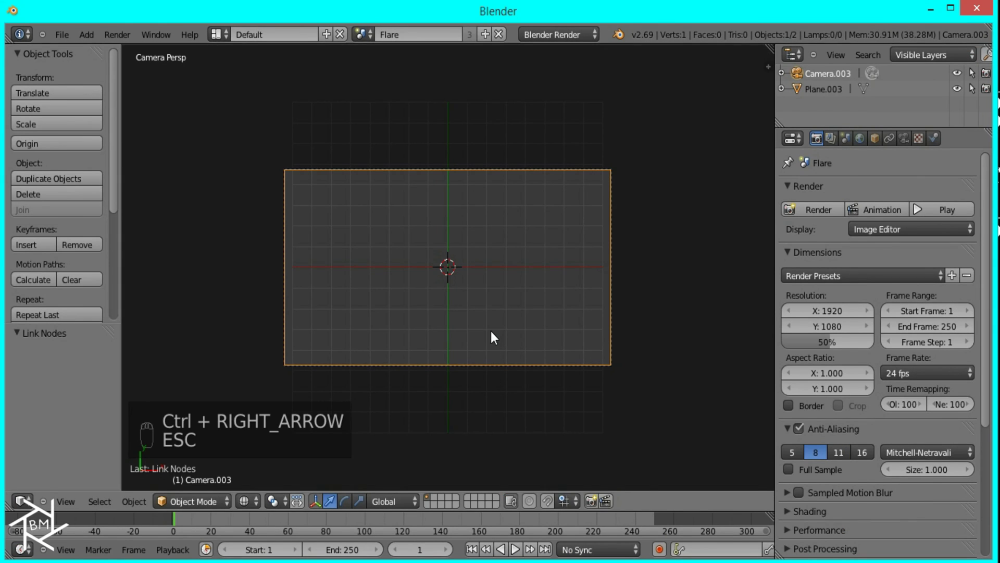
key(g)
key(z)
click(480, 276)
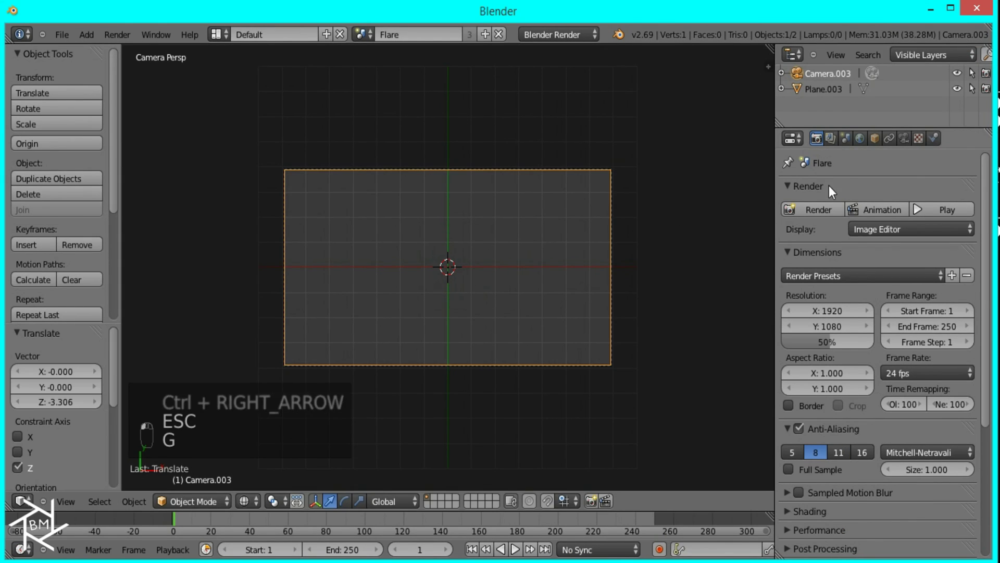
- Render the bat logo mask, then show the compositing node editor full size
click(803, 209)
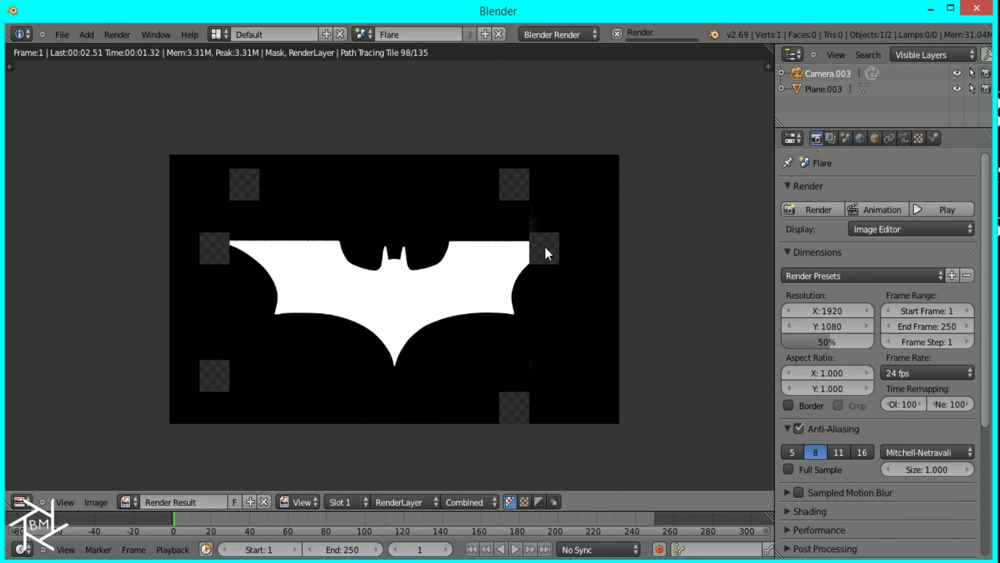
key(ctrl+Left)
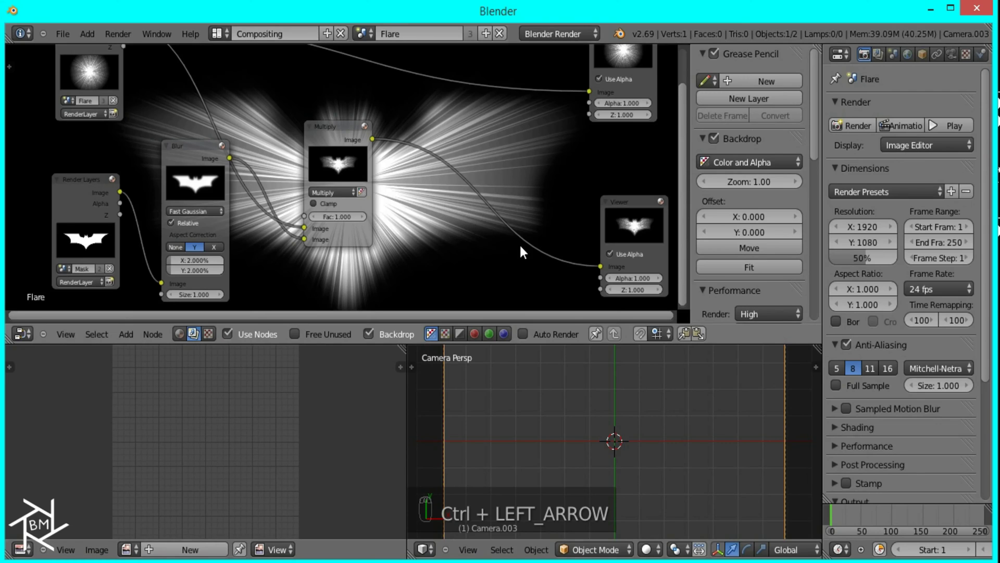
key(ctrl+Up)
- Route the Multiply output into the Composite node and move the Multiply node higher
click(424, 251)
middle_drag(517, 256, 333, 394)
drag(333, 397, 606, 336)
drag(317, 394, 348, 235)
middle_drag(90, 489, 160, 370)
- Duplicate the Blur and Multiply nodes below, feeding the render layer into a 5% copied Blur
shift+click(214, 307)
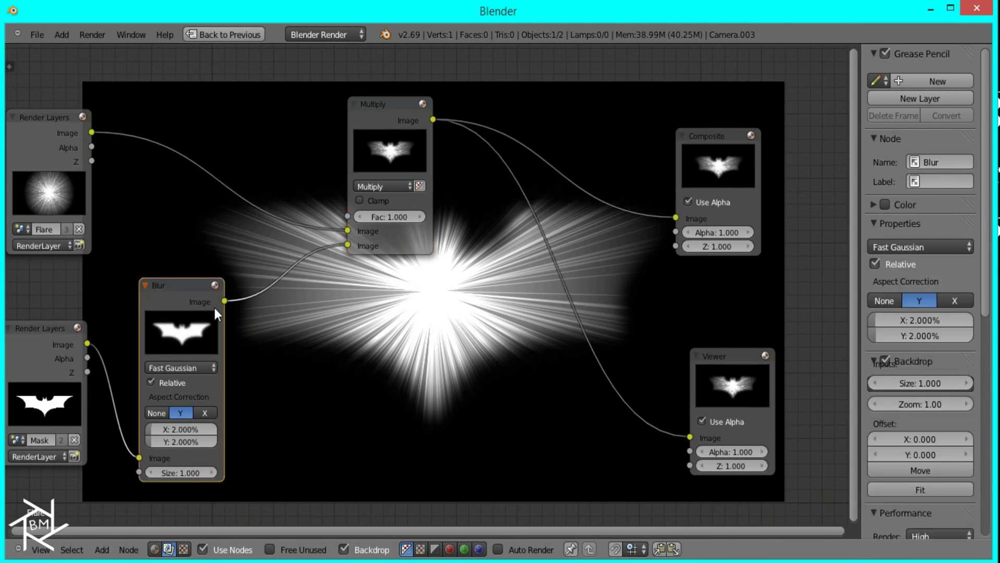
shift+click(389, 136)
middle_drag(416, 408, 417, 321)
key(shift+d)
click(417, 440)
middle_drag(215, 344, 251, 237)
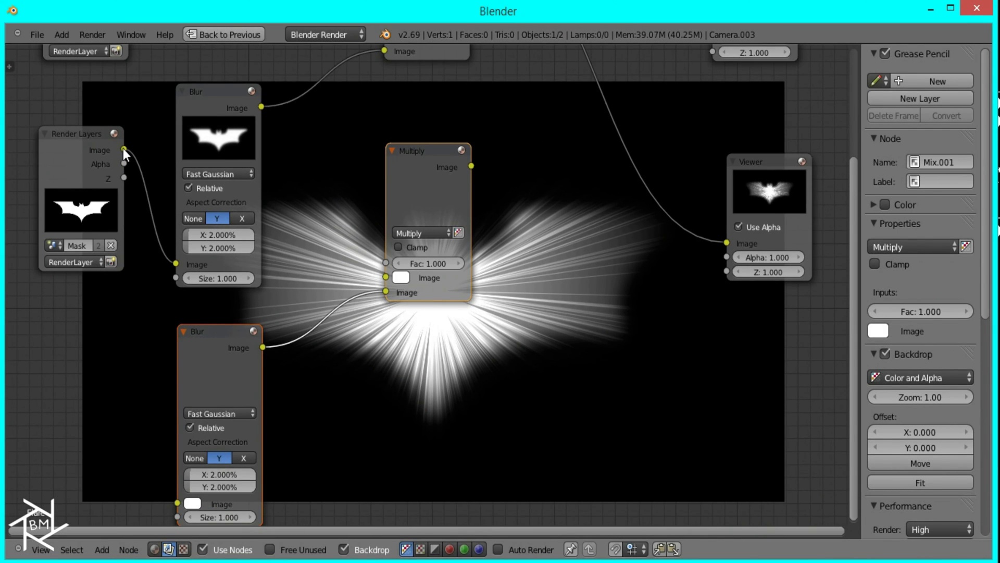
drag(124, 149, 177, 503)
click(222, 475)
text(5)
key(Tab)
key(Return)
- Feed the Flare render into the lower Multiply and insert a Hue Saturation Value node at Value 0.5
middle_drag(225, 40, 277, 190)
drag(204, 106, 426, 395)
click(484, 302)
middle_drag(579, 310, 470, 327)
key(shift+a)
mouse_move(437, 251)
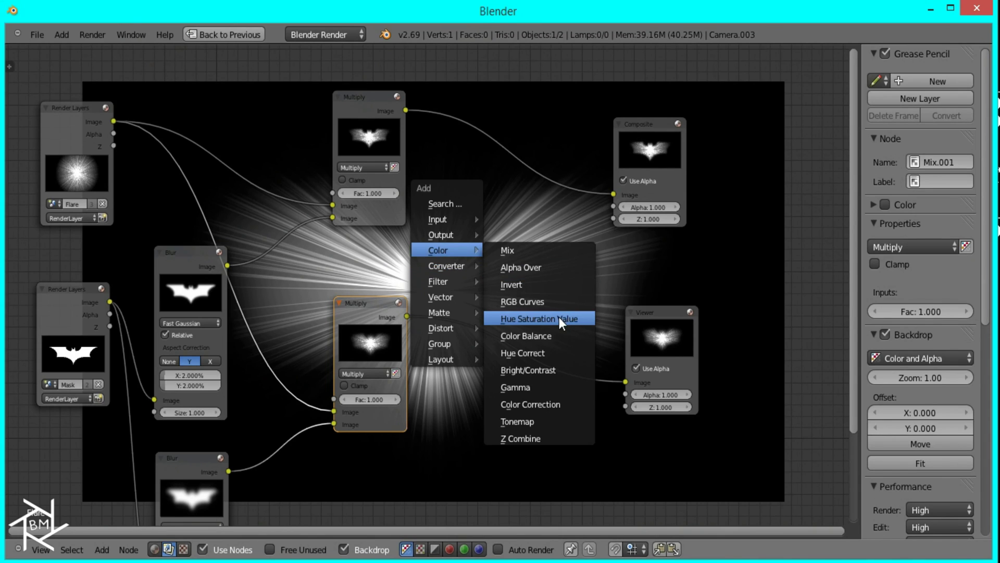
click(557, 316)
click(505, 376)
click(477, 357)
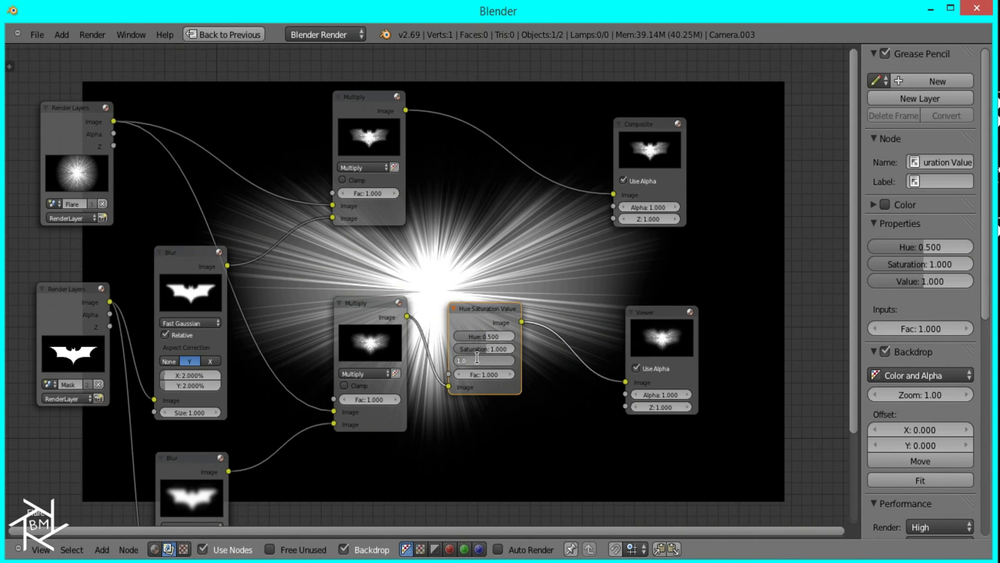
text(0.5)
key(Return)
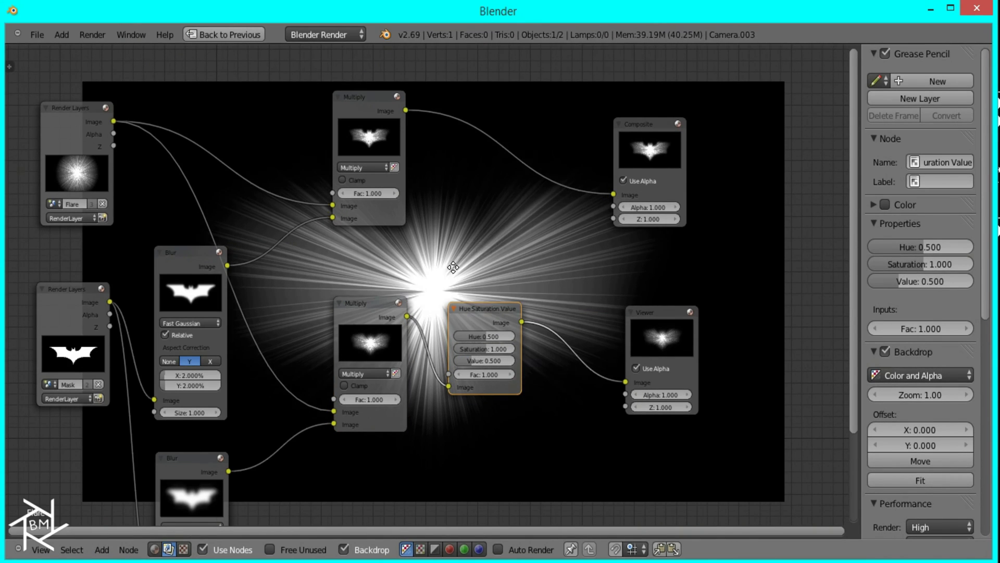
- Add a Mix node set to Add, combining the darkened lower flare with the top Multiply
middle_drag(377, 326, 348, 346)
shift+click(348, 346)
shift+click(438, 336)
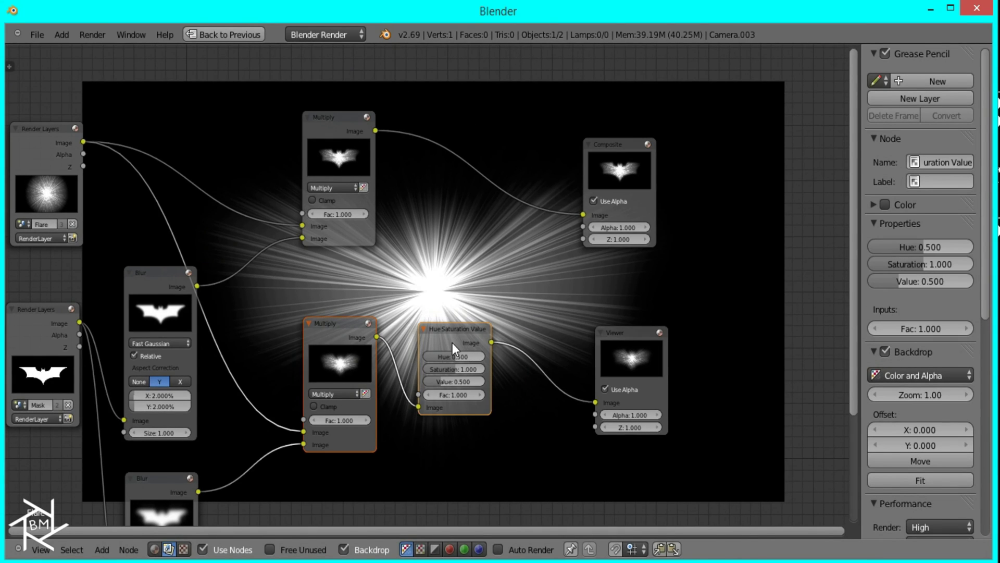
drag(479, 334, 393, 345)
click(258, 365)
key(shift+d)
click(533, 313)
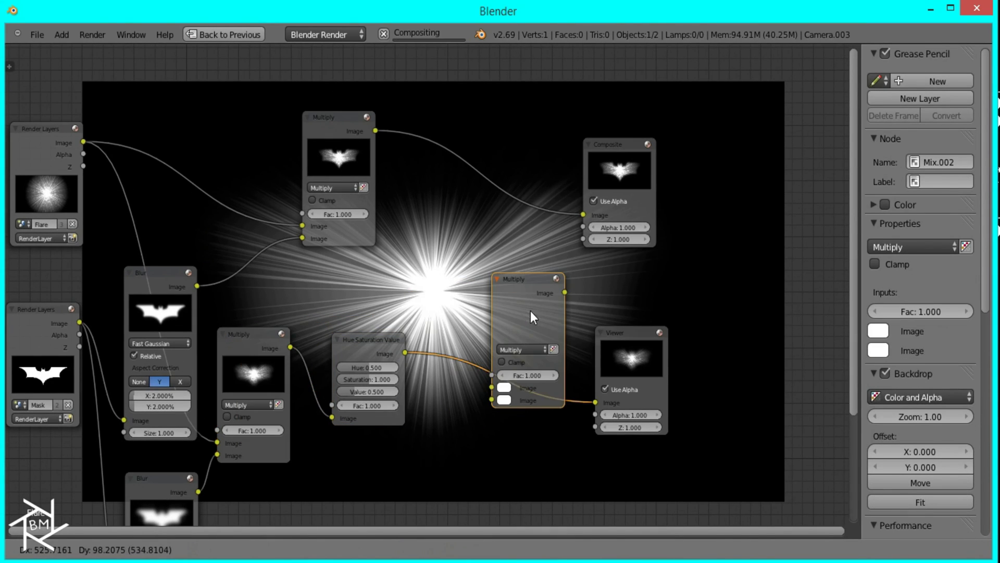
click(500, 351)
click(510, 339)
drag(375, 131, 498, 397)
drag(537, 312, 481, 313)
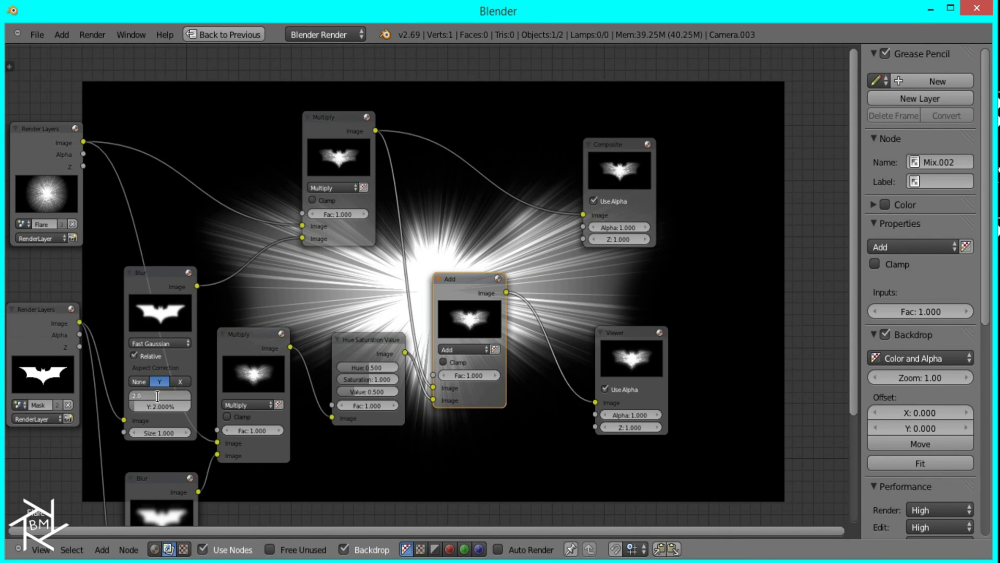
- Set the first Blur to 1% and the lower Blur to 2.5%
text(1)
key(Return)
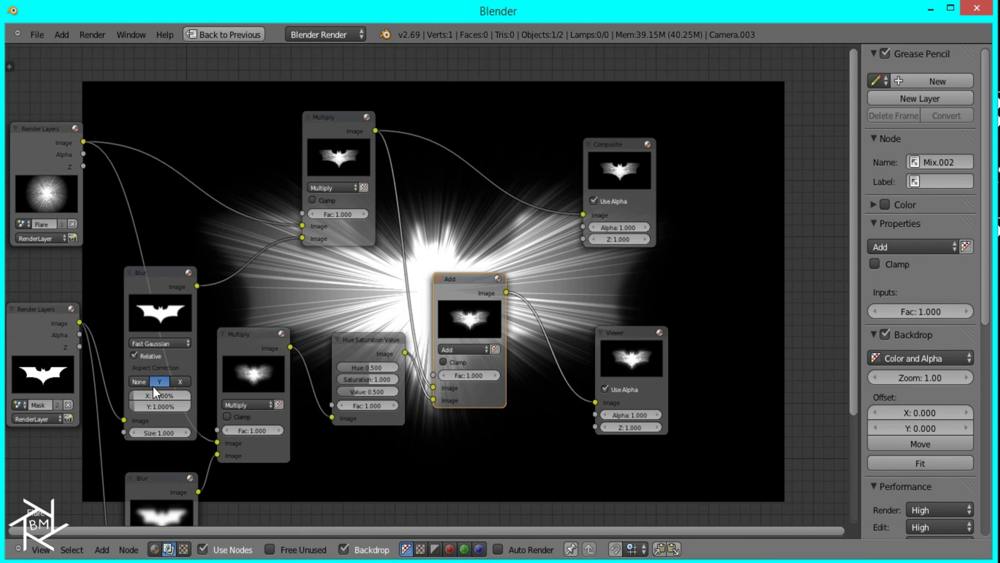
middle_drag(276, 316, 180, 229)
drag(136, 504, 145, 504)
click(134, 506)
text(2)
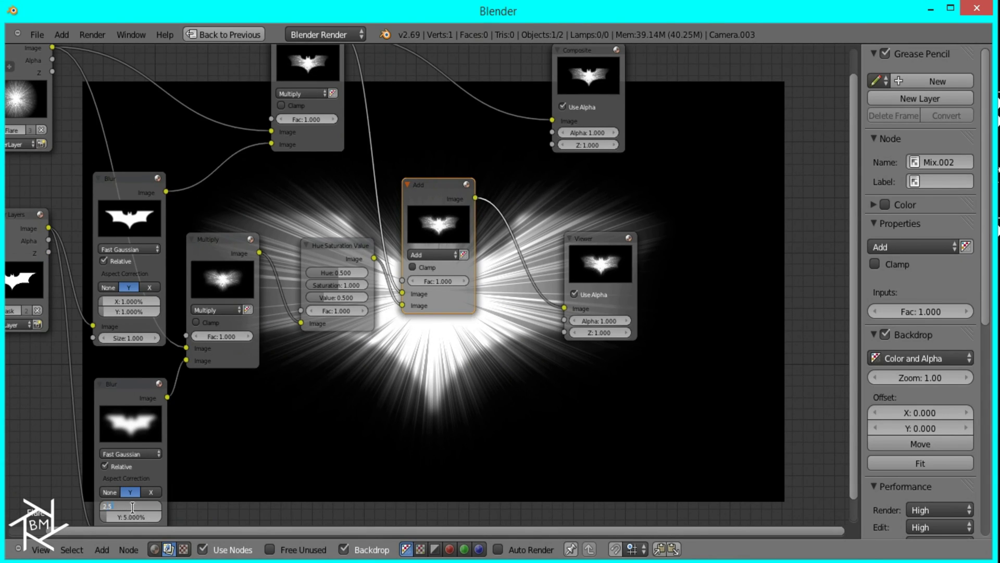
text(.5)
key(Return)
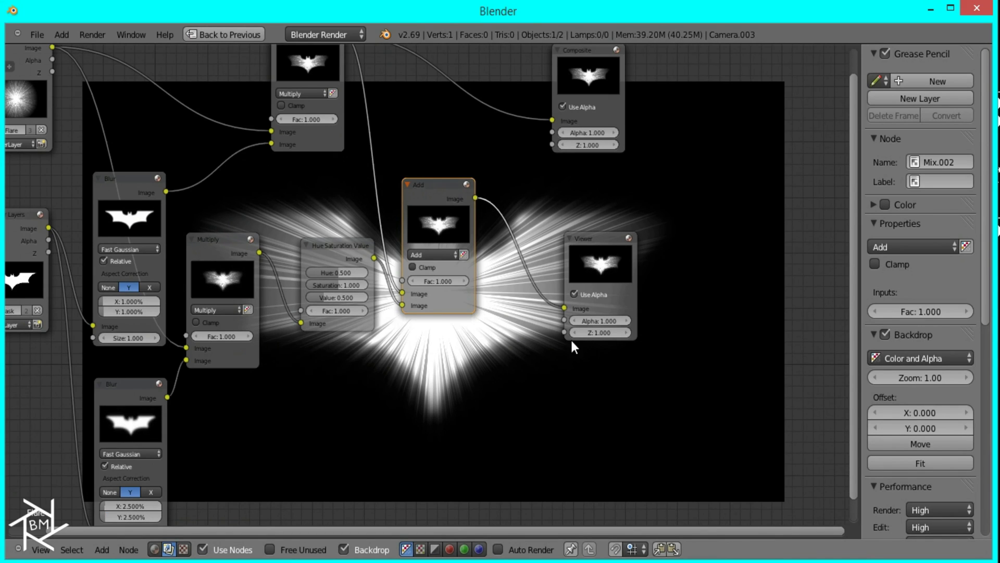
middle_drag(576, 332, 408, 384)
click(407, 385)
shift+click(402, 177)
- Move the Composite and Viewer nodes right and insert an RGB Curves node after the Add node
key(g)
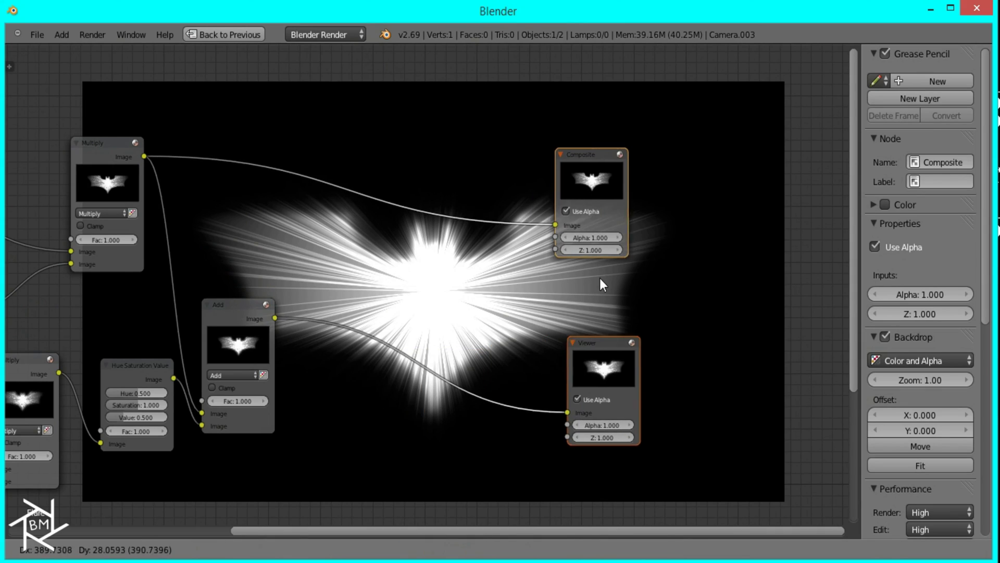
click(609, 283)
key(shift+a)
mouse_move(336, 305)
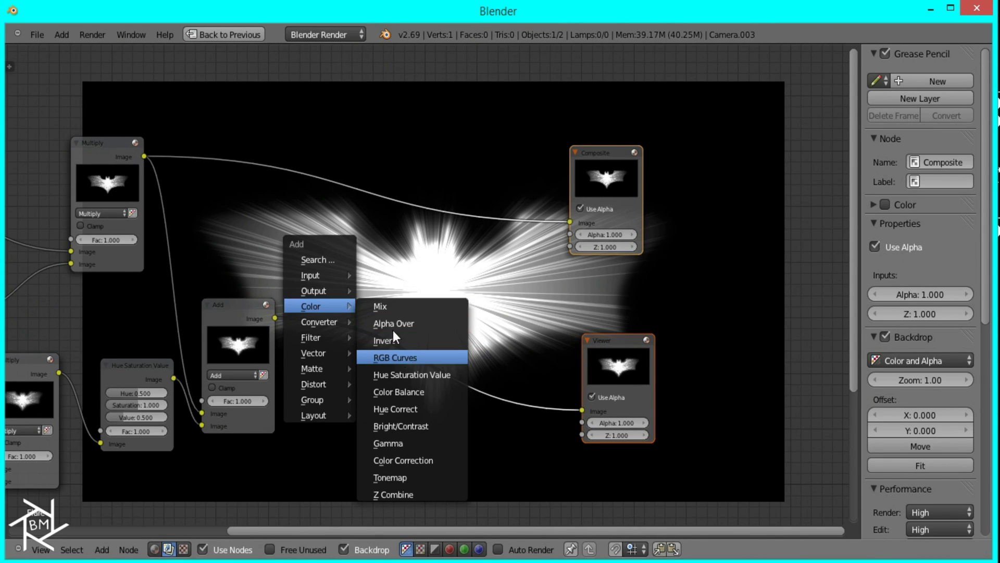
click(395, 358)
click(339, 266)
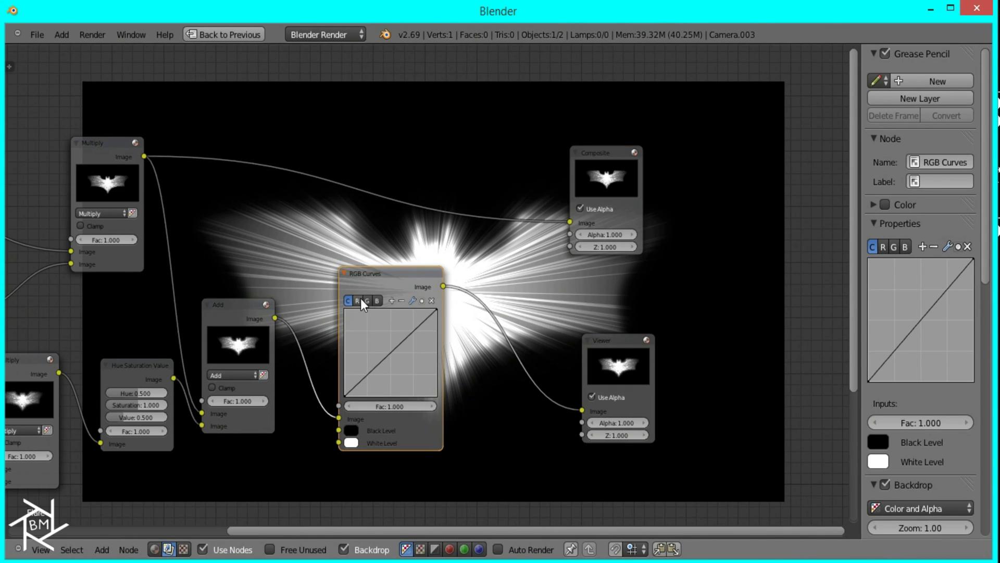
- Raise the red and green curves, lower the blue curve, and link the curves output to Composite
click(358, 300)
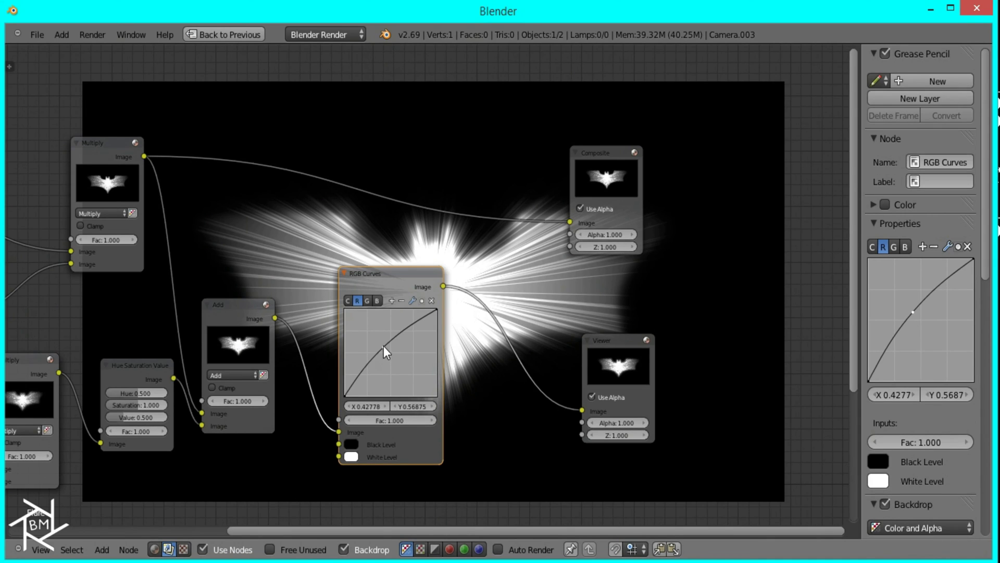
drag(382, 346, 374, 338)
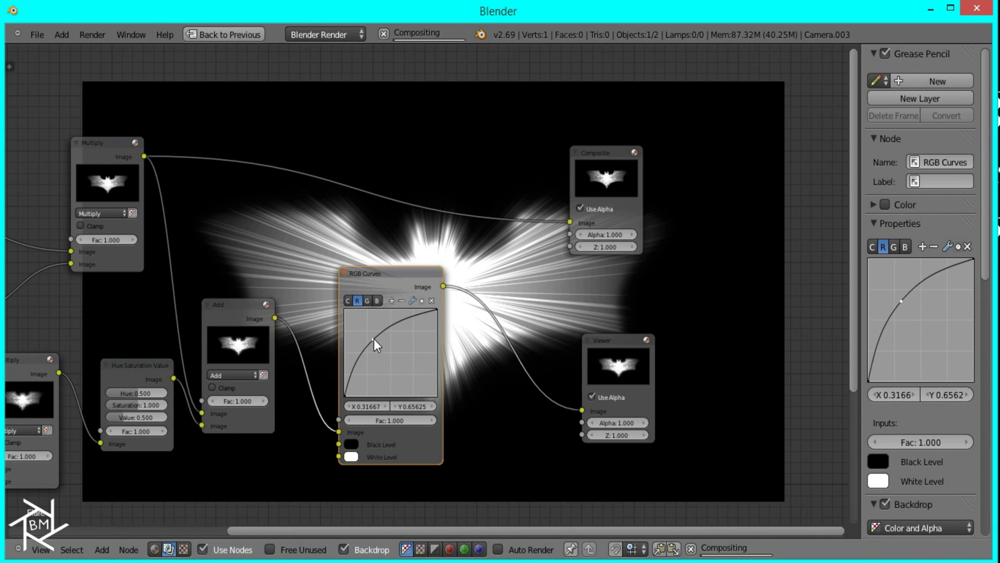
click(367, 300)
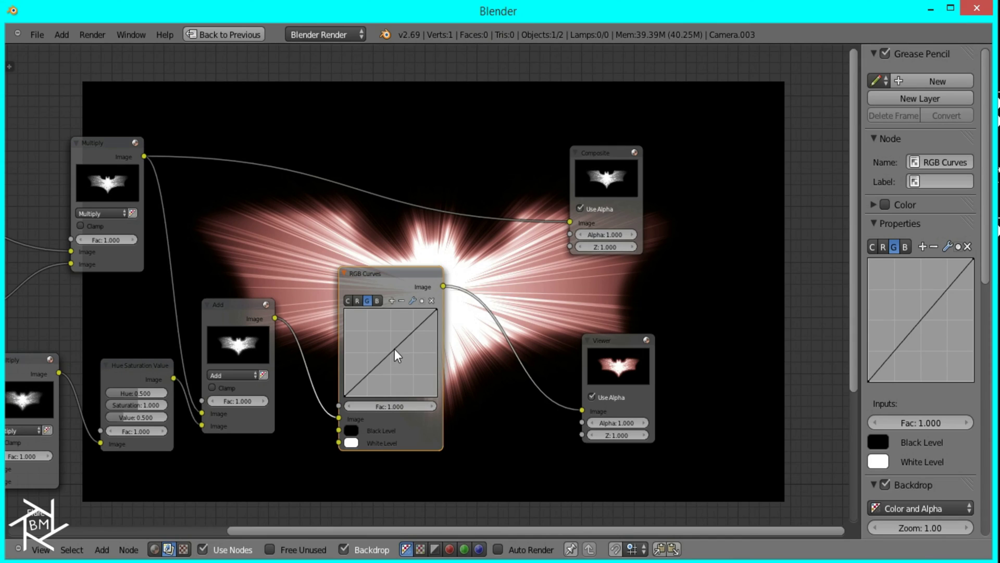
mouse_move(388, 353)
mouse_down()
mouse_move(382, 345)
mouse_move(399, 360)
mouse_up()
click(377, 300)
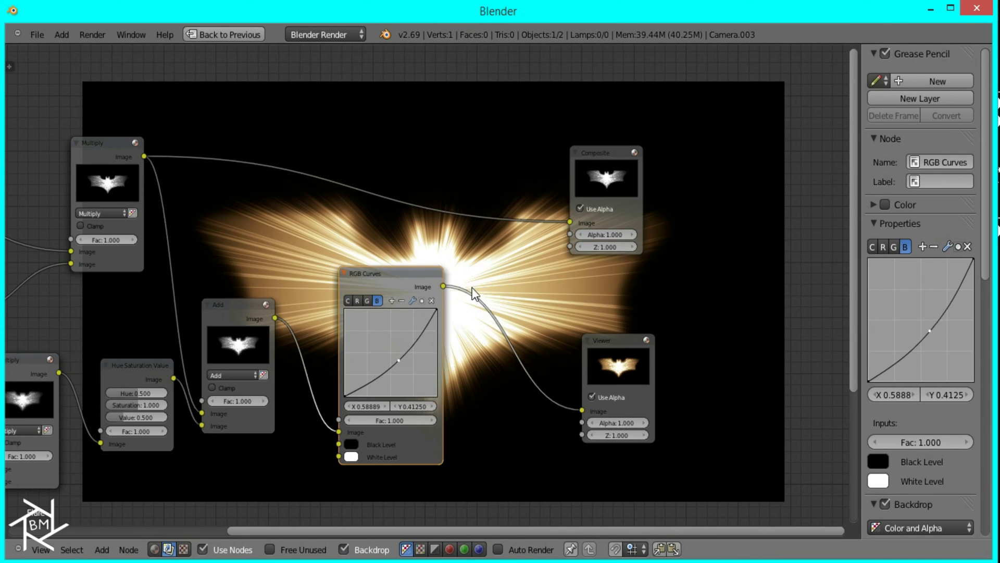
middle_drag(514, 264, 414, 335)
drag(344, 356, 471, 293)
middle_drag(26, 336, 258, 290)
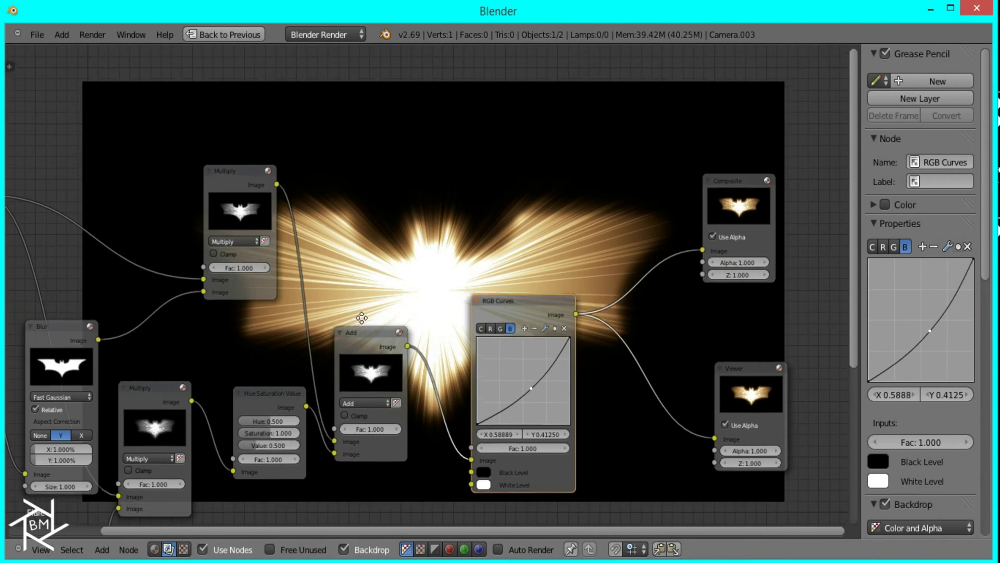
- Insert a second Hue Saturation Value node at Value 0.75 between the top Multiply and Add
middle_drag(406, 235, 423, 299)
click(239, 259)
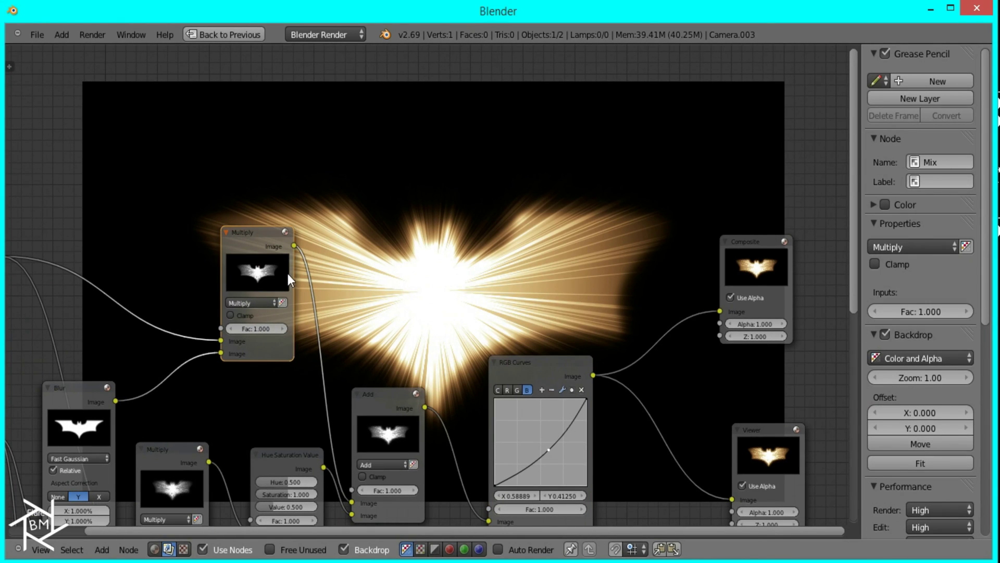
drag(288, 274, 234, 279)
click(283, 457)
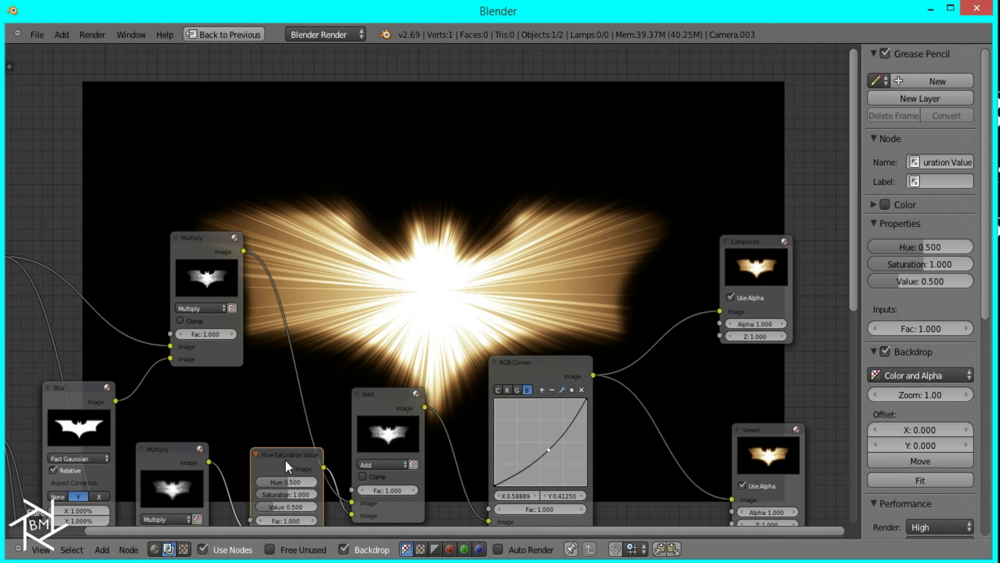
key(shift+d)
click(301, 291)
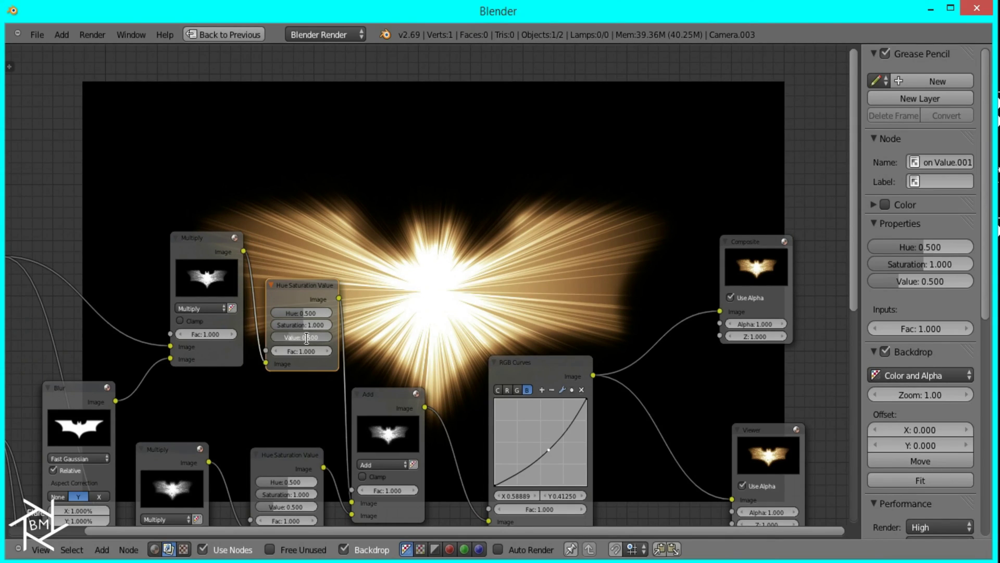
click(306, 337)
text(.75)
key(Return)
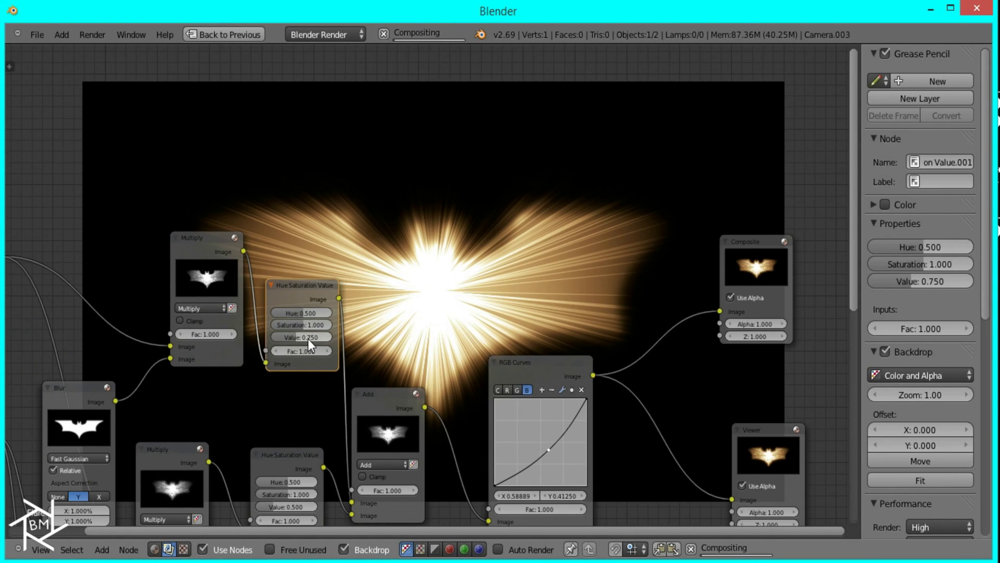
middle_drag(409, 253, 330, 274)
scroll(330, 274, down, 2)
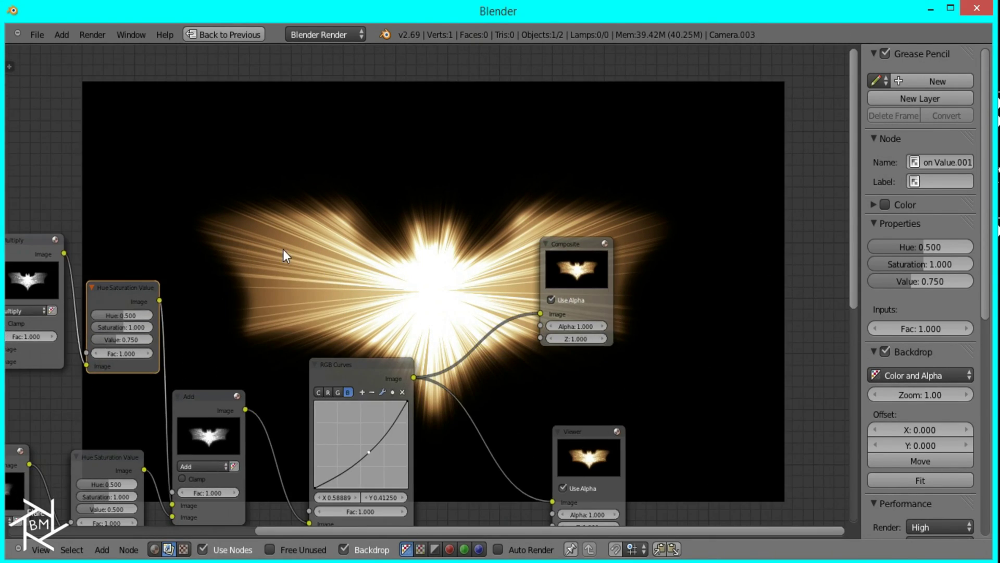
middle_drag(351, 203, 326, 235)
- In the Default layout, reposition the camera along its local Z and re-render the flare
click(224, 39)
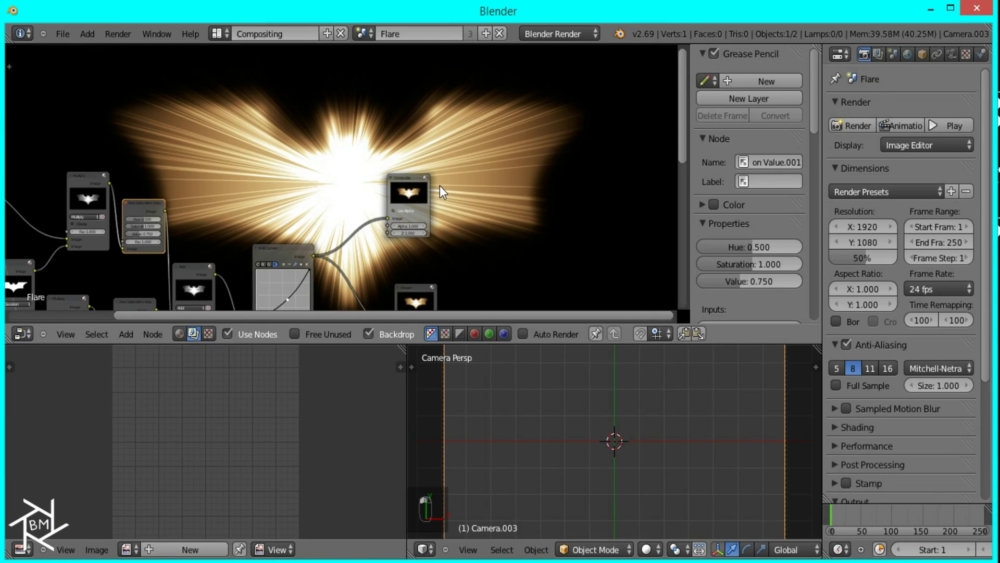
key(ctrl+Right)
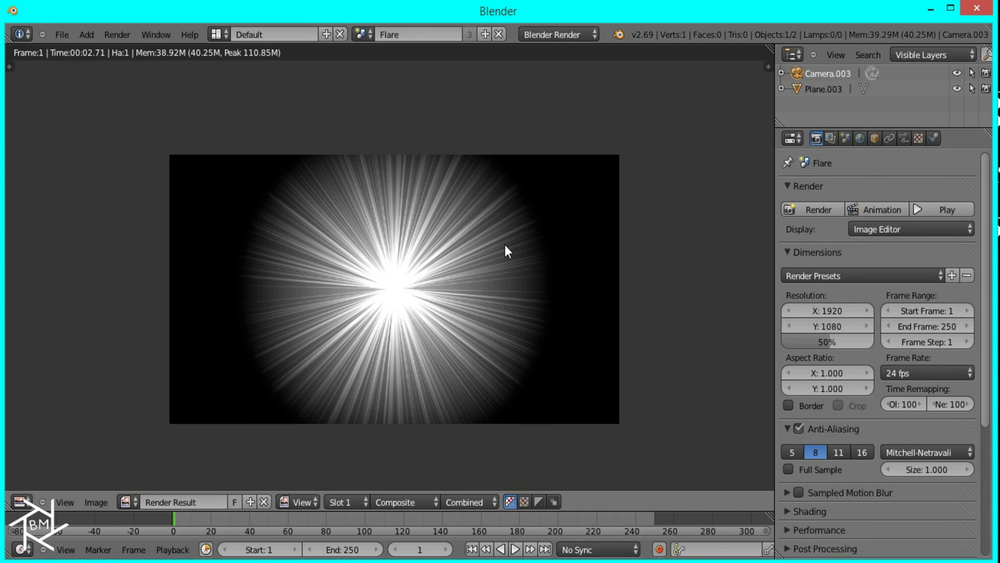
key(Escape)
key(g)
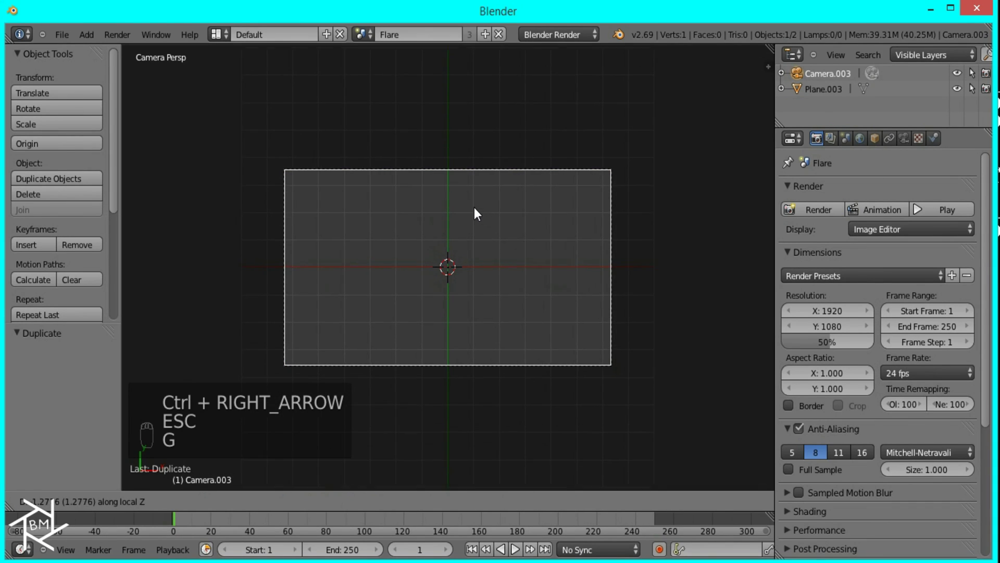
click(604, 193)
click(822, 208)
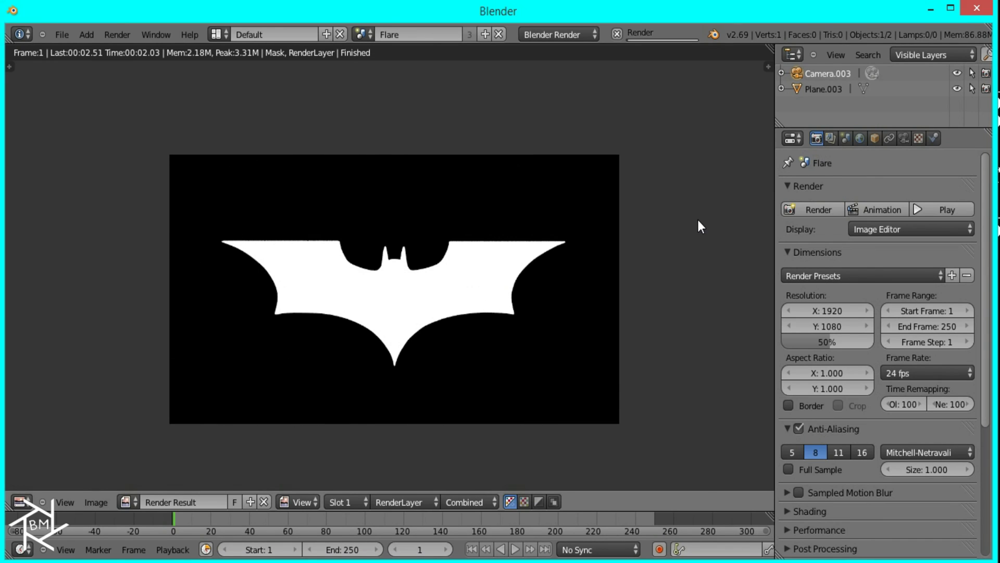
- Save the rendered image as Flare.png in the BatmanLogo_Tutorial folder
scroll(542, 237, up, 1)
scroll(537, 239, down, 1)
key(F3)
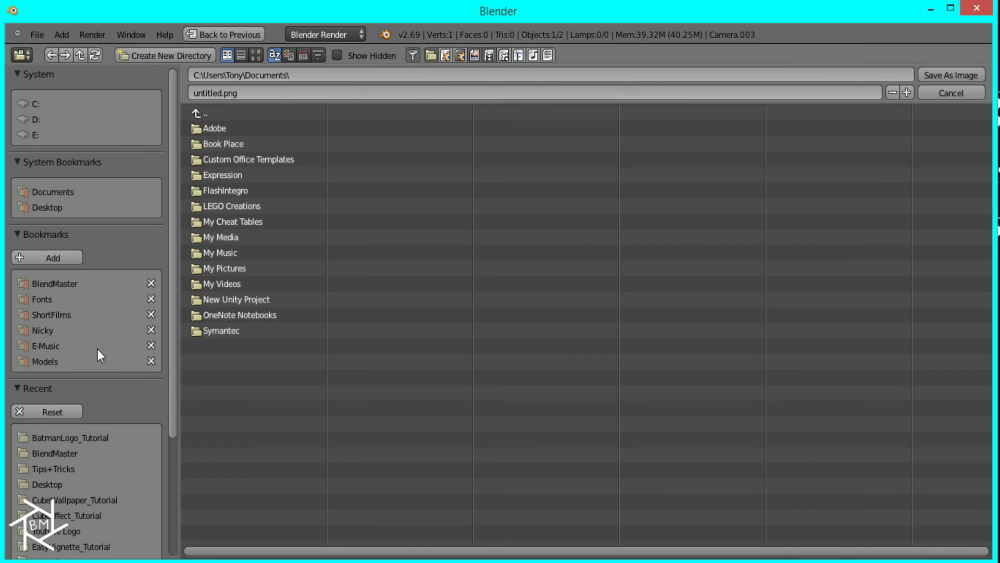
click(83, 437)
click(240, 92)
text(Flare.png)
key(Return)
click(936, 77)
- Switch back to the main Scene and snap the 3D cursor to the world centre
click(365, 34)
click(369, 92)
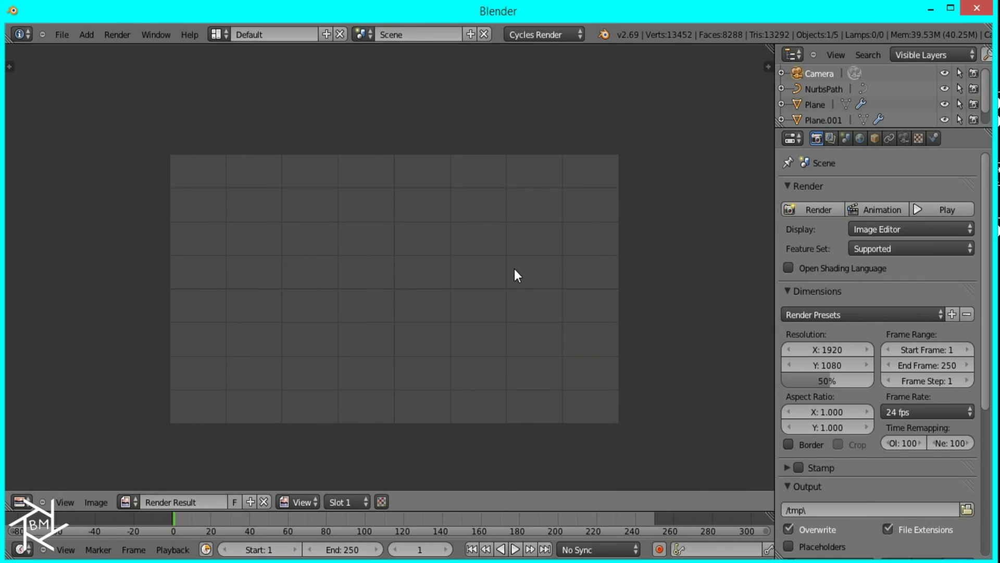
key(Escape)
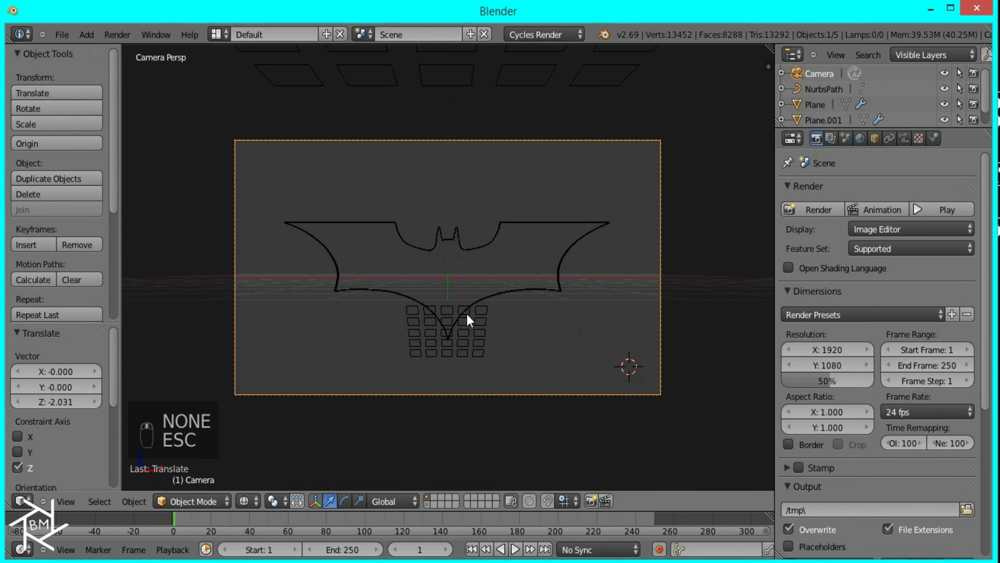
key(shift+s)
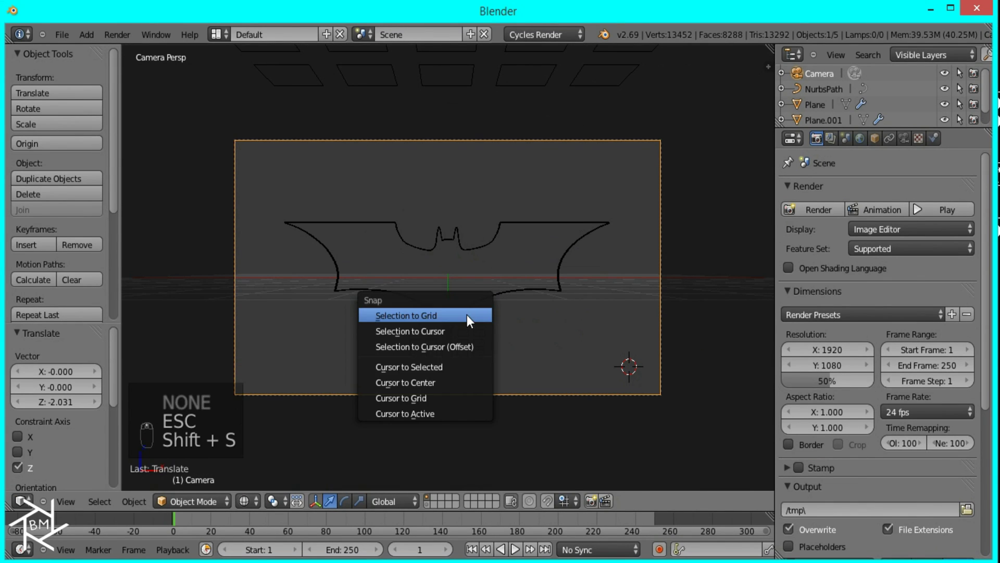
click(433, 382)
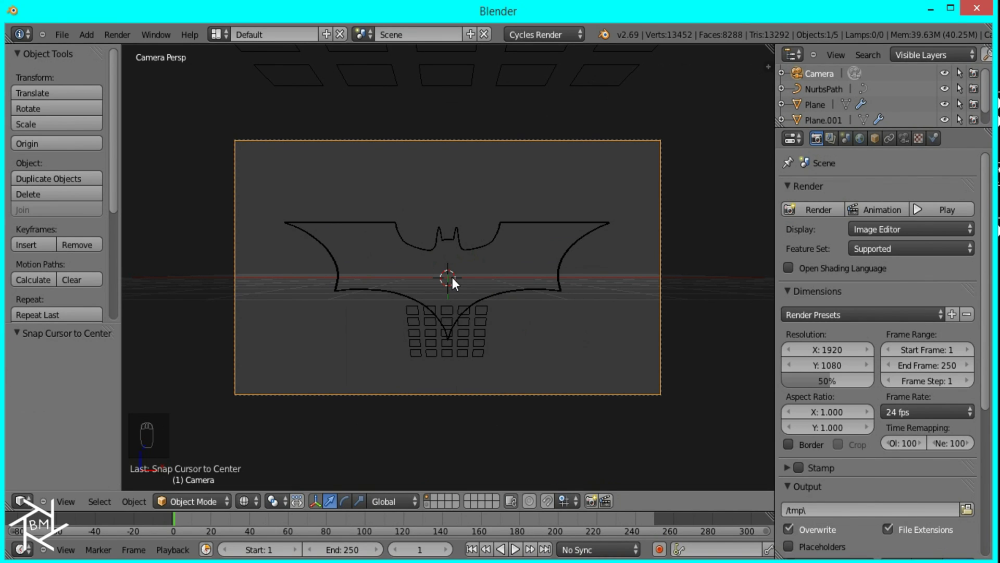
- Import Flare.png as an image plane, rotate it 90° on X, and set its material surface to Emission
key(shift+a)
mouse_move(447, 277)
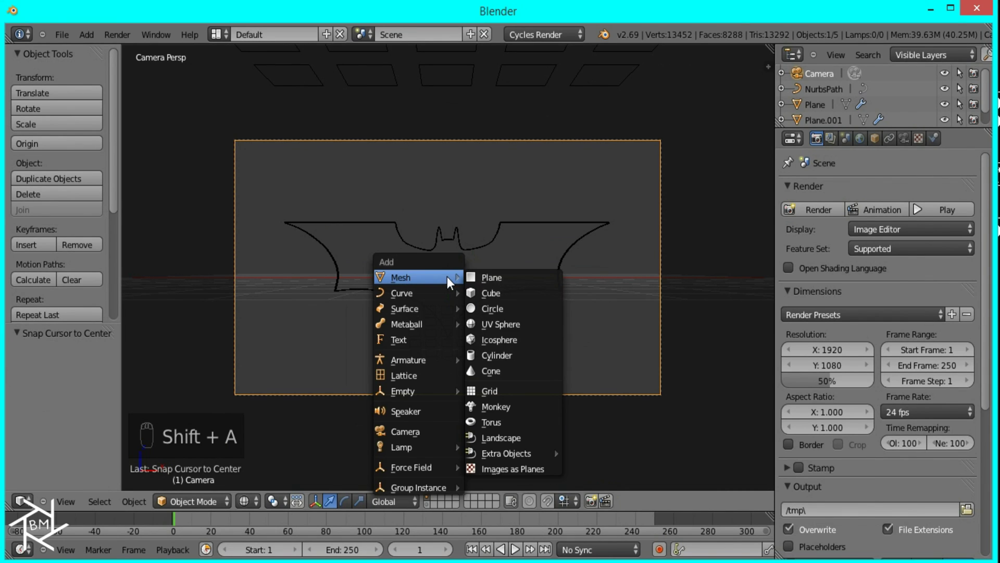
click(511, 469)
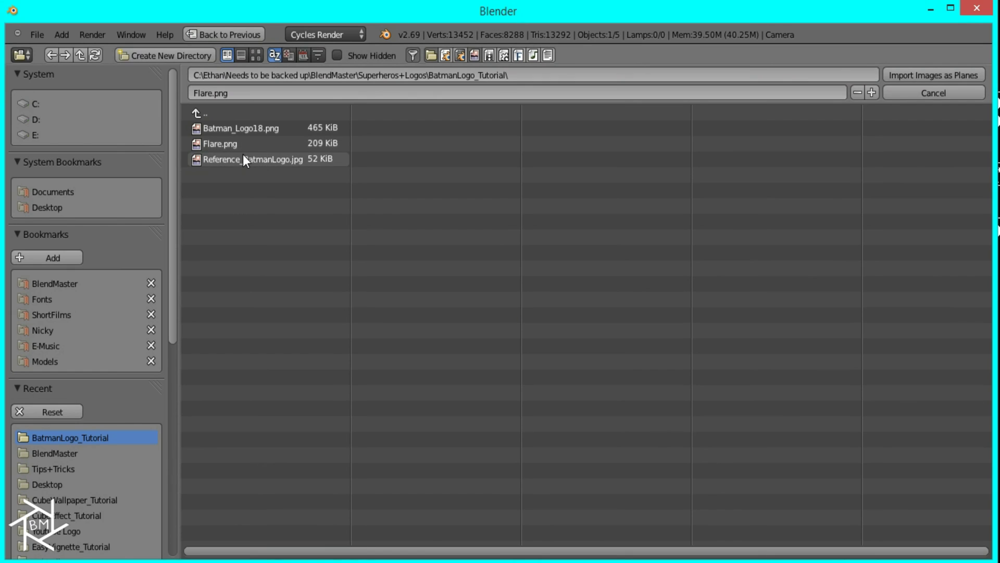
double_click(238, 137)
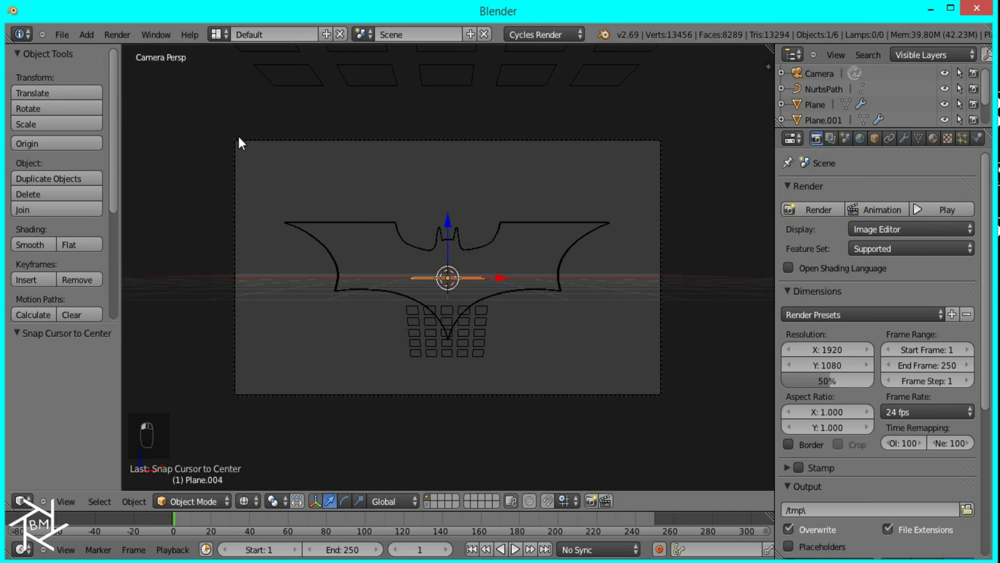
key(r)
key(x)
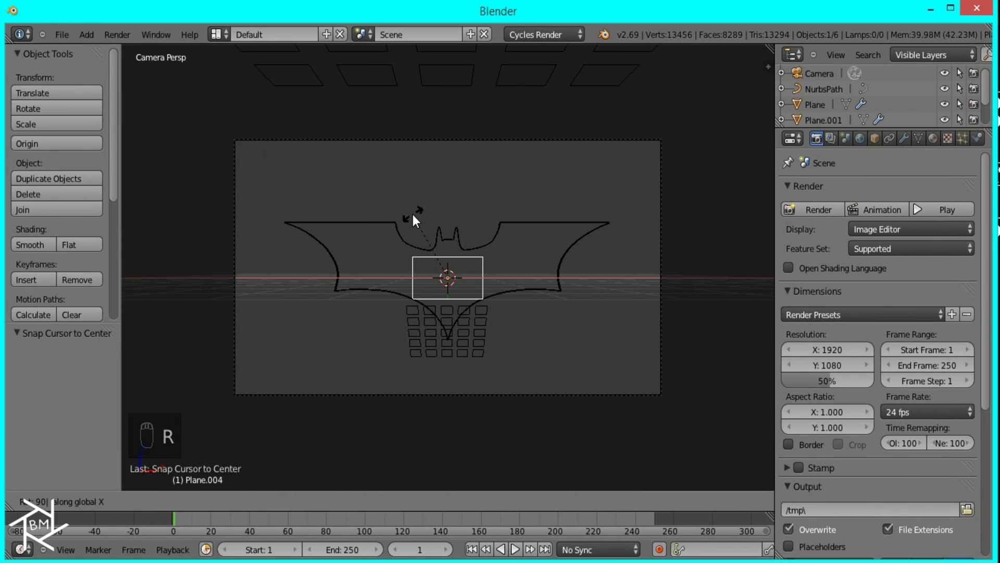
key(9)
key(0)
key(Return)
click(933, 138)
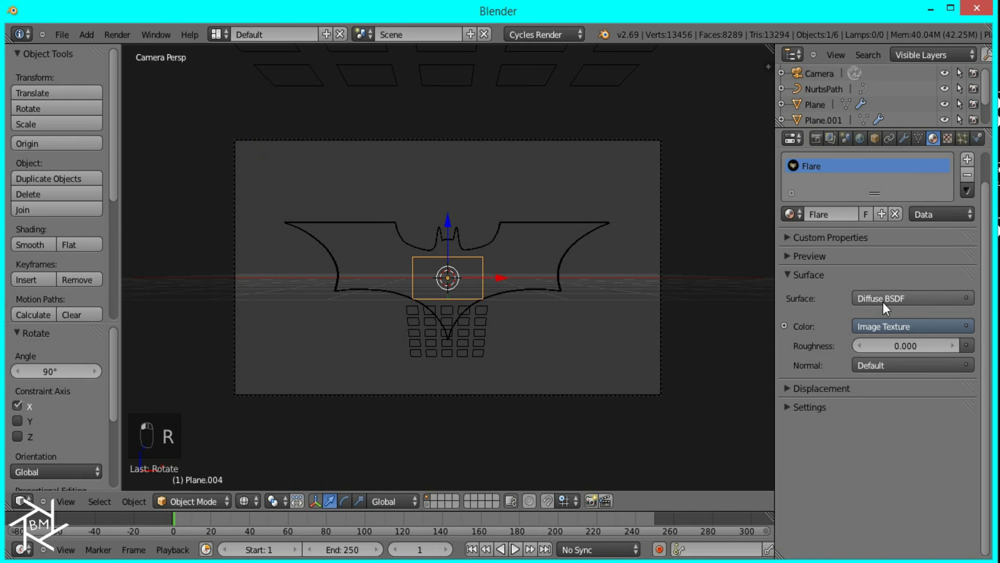
click(868, 299)
- Make the flare surface emissive and, from Right Ortho, push the plane back along Y behind the logo
click(788, 251)
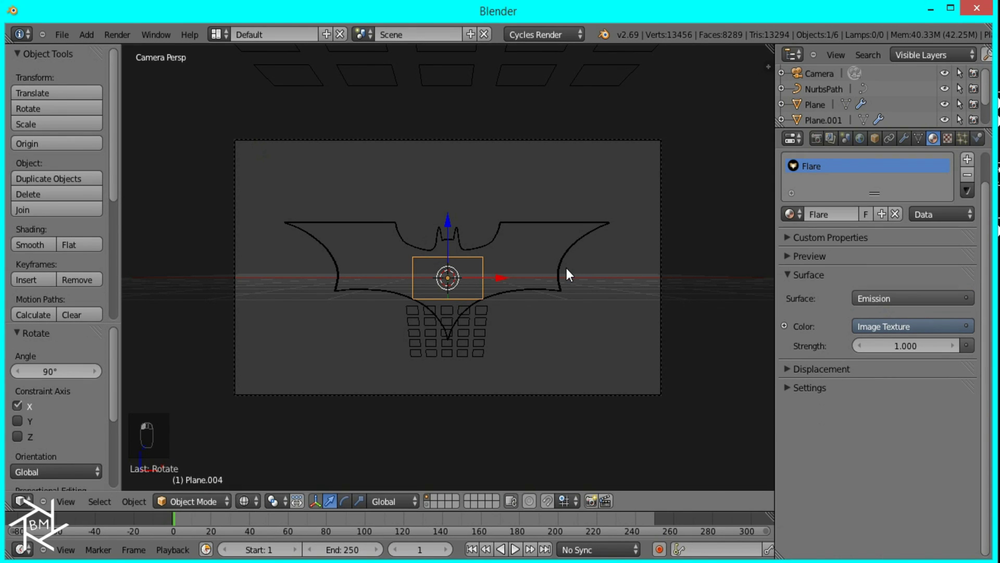
key(KP_3)
key(KP_5)
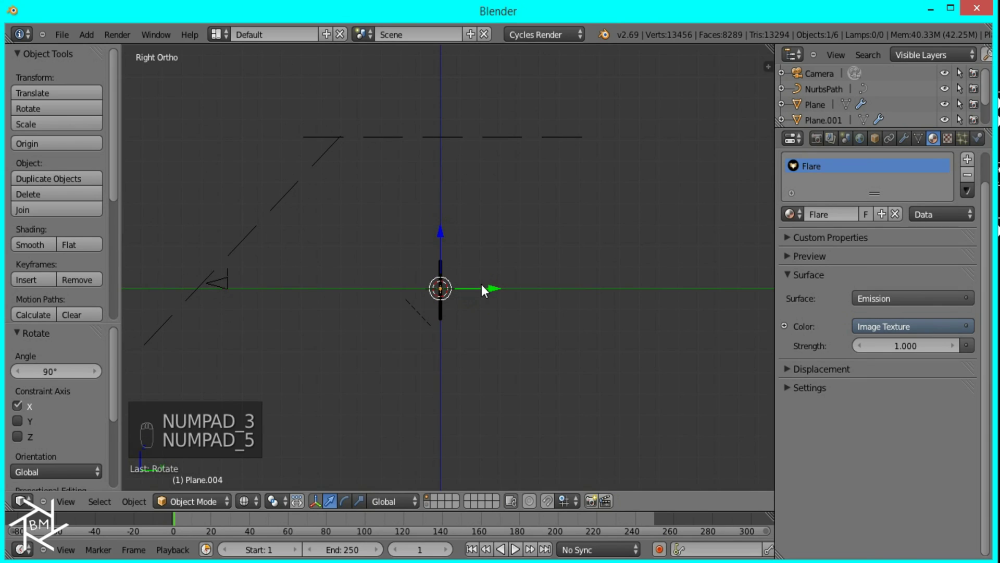
key(g)
key(y)
click(496, 284)
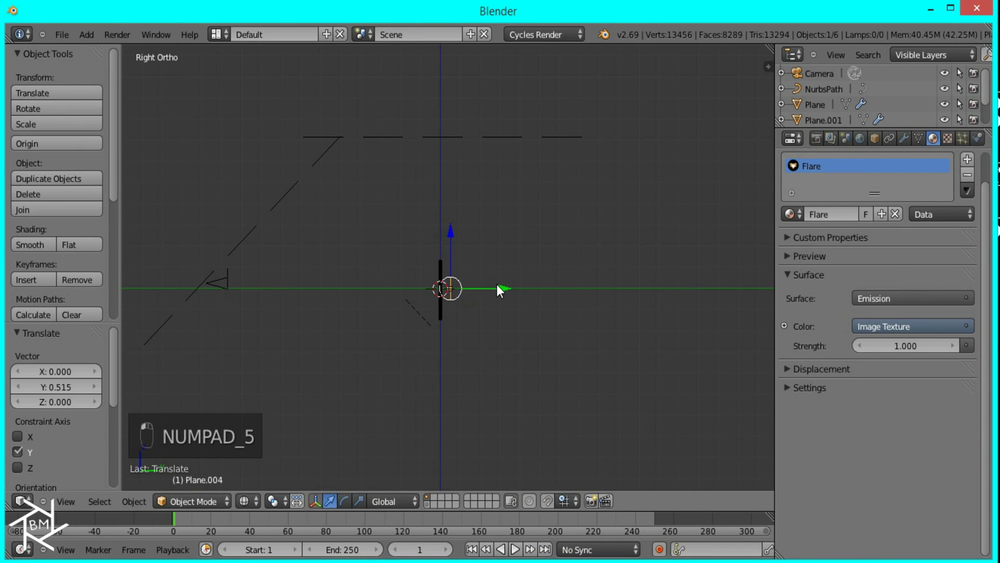
- In camera view, scale the flare plane up to fill the frame and preview with Rendered shading
key(KP_0)
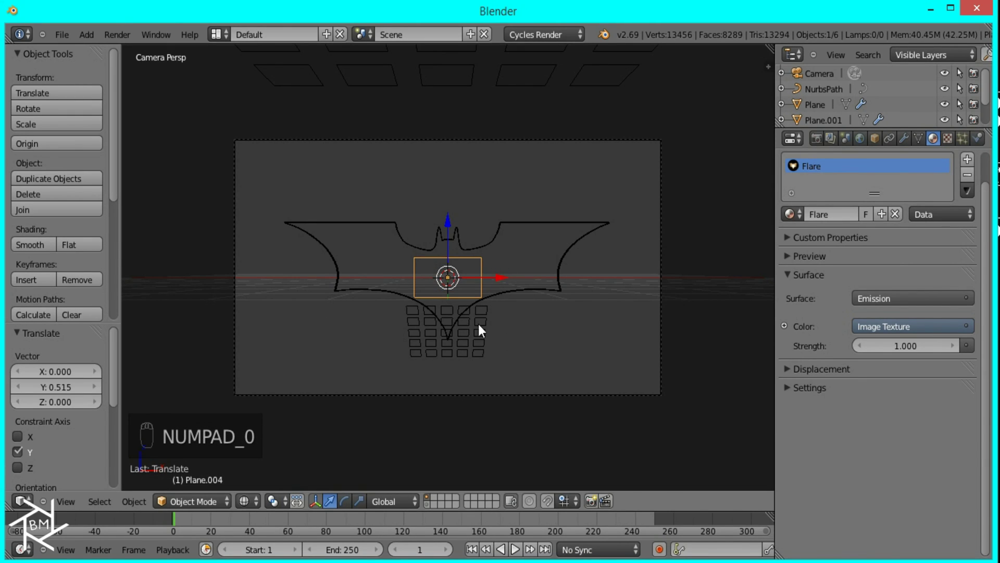
key(s)
click(693, 449)
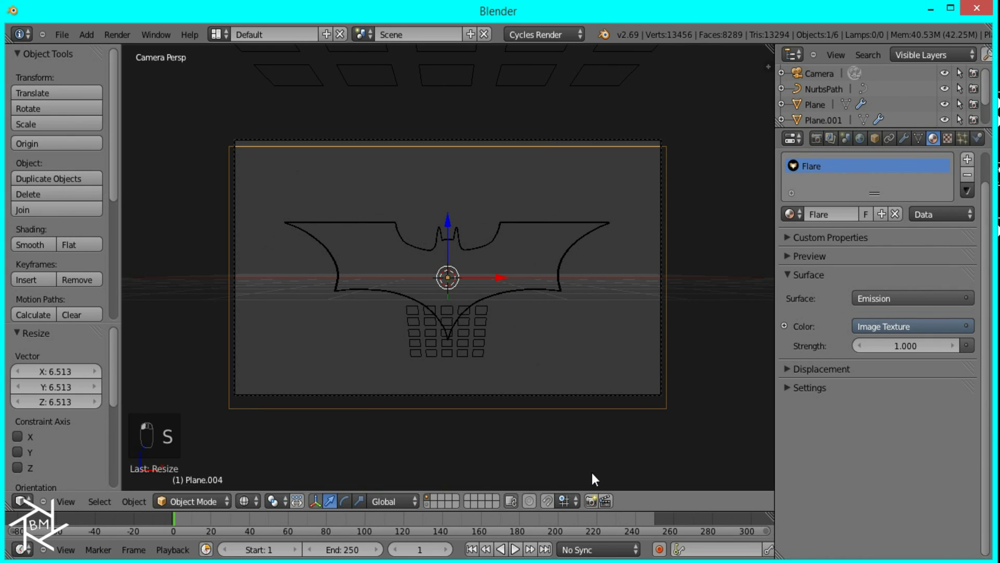
click(244, 501)
click(261, 402)
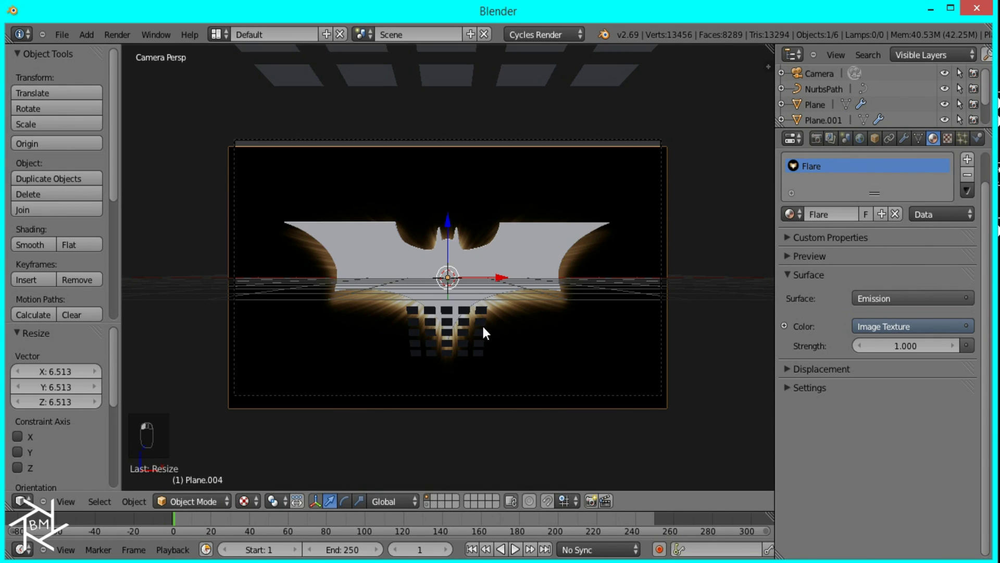
- Raise the flare plane slightly along Z and enlarge it to 1.127
key(g)
key(z)
click(447, 211)
scroll(462, 242, up, 4)
key(g)
key(z)
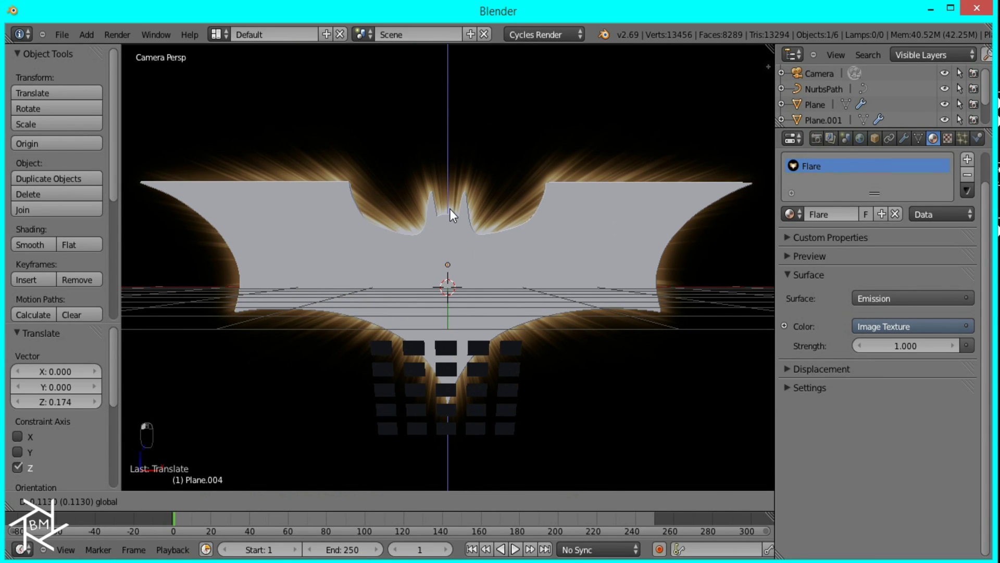
click(449, 209)
key(s)
click(756, 325)
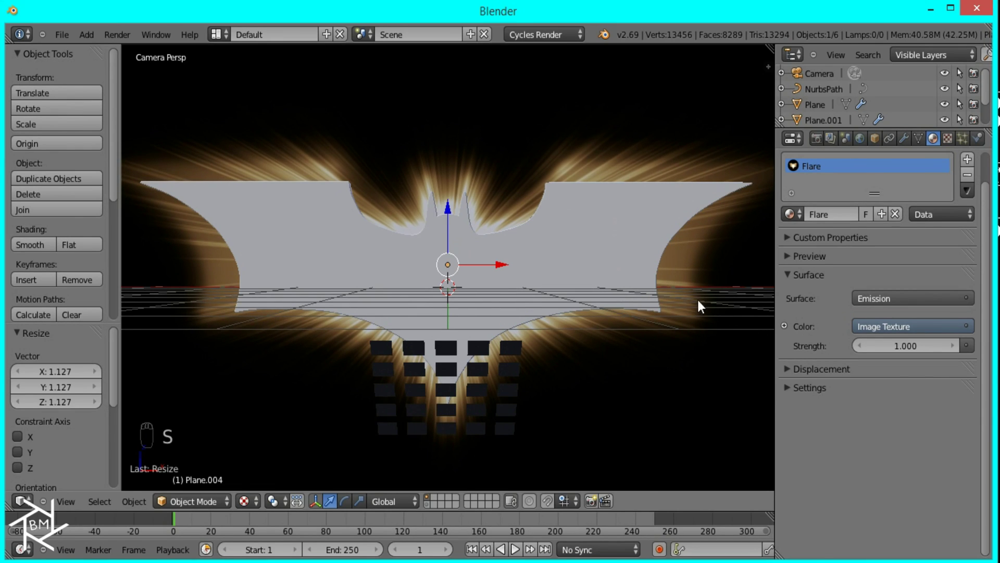
scroll(690, 295, down, 2)
- Lower the flare plane slightly along Z and settle its scale at 1.019 so the glow frames the logo
key(g)
key(z)
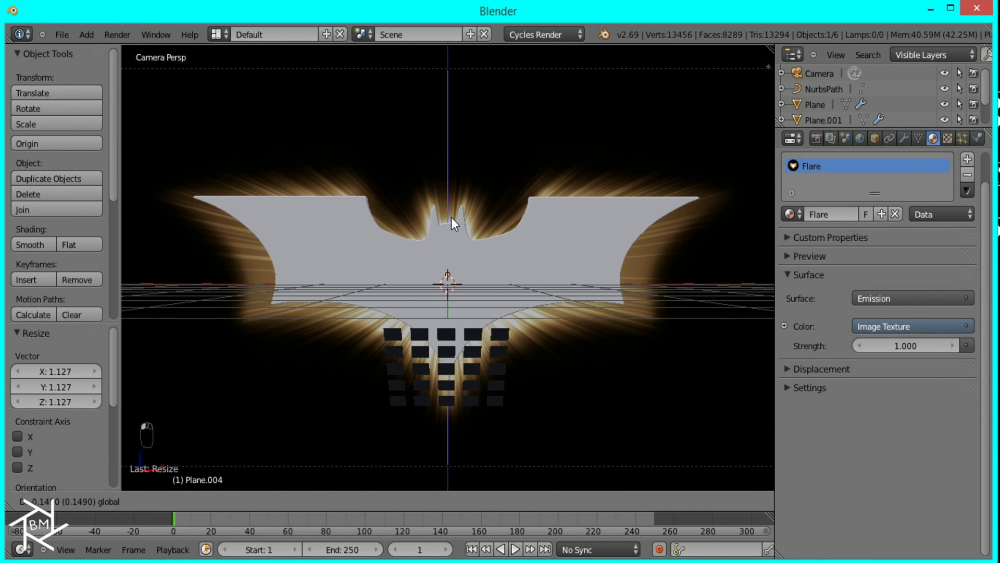
click(453, 211)
key(s)
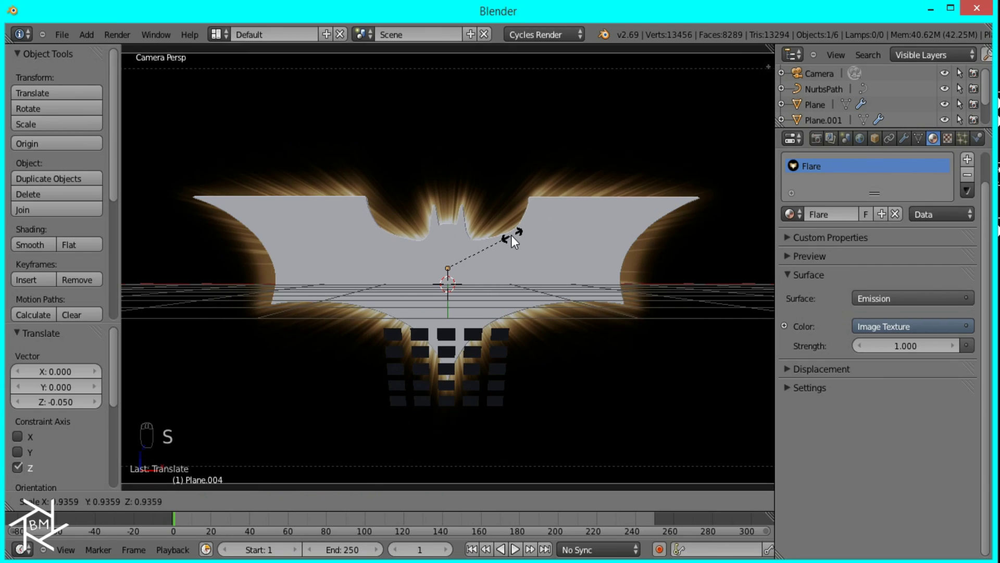
click(511, 236)
scroll(521, 240, down, 2)
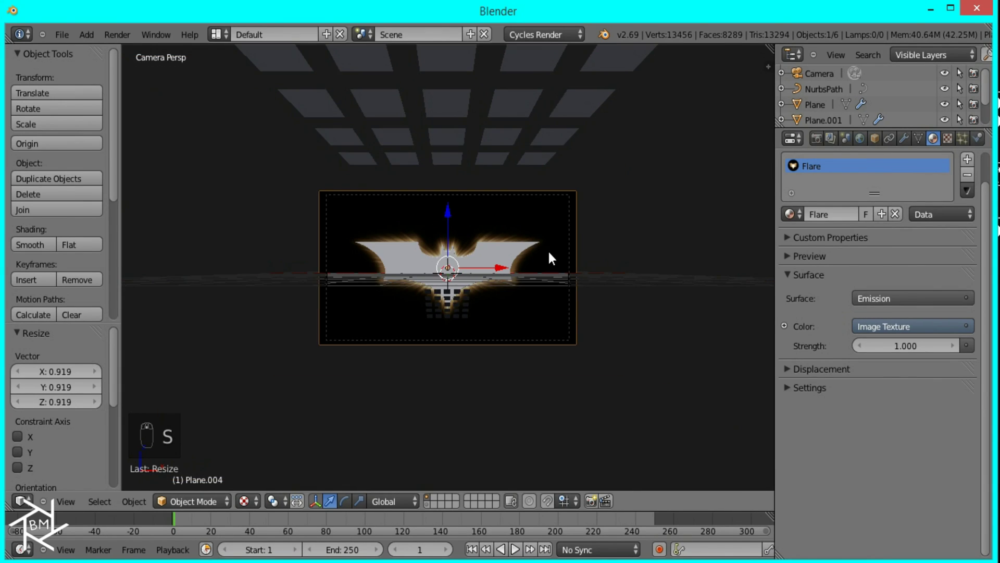
key(s)
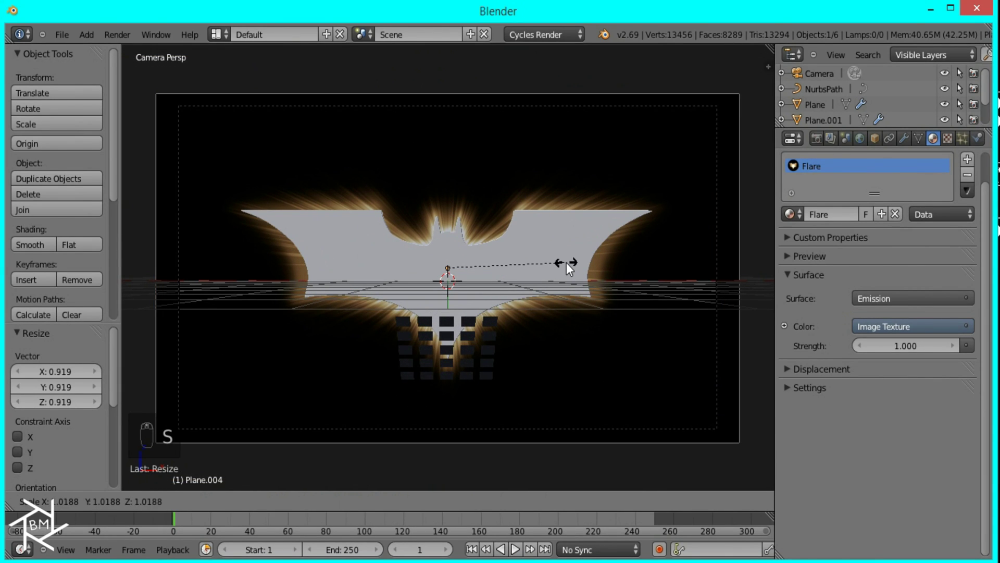
click(567, 263)
- Render the camera view in Cycles, inspect the bat logo and flare result, and expand the Sampling panel
click(816, 138)
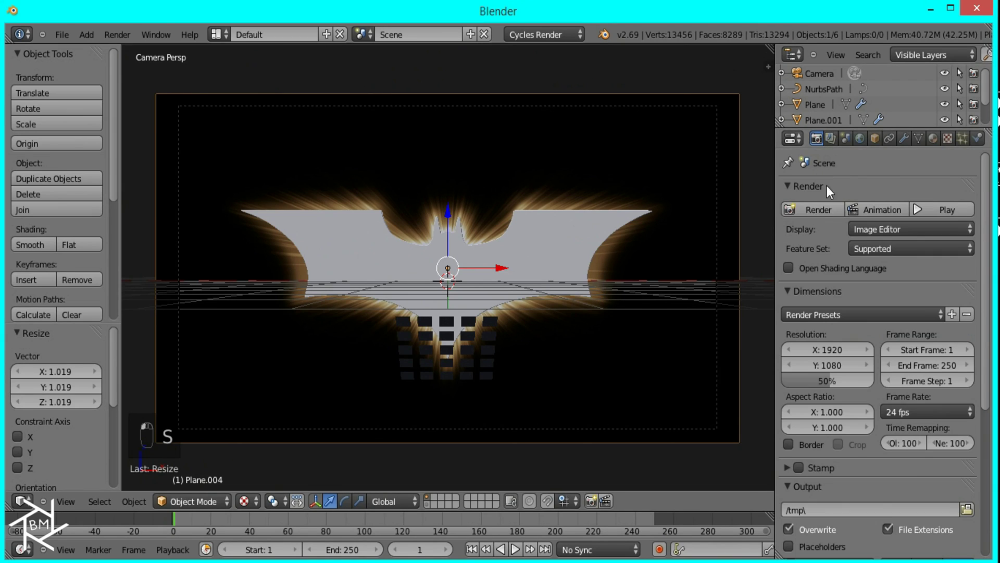
click(828, 211)
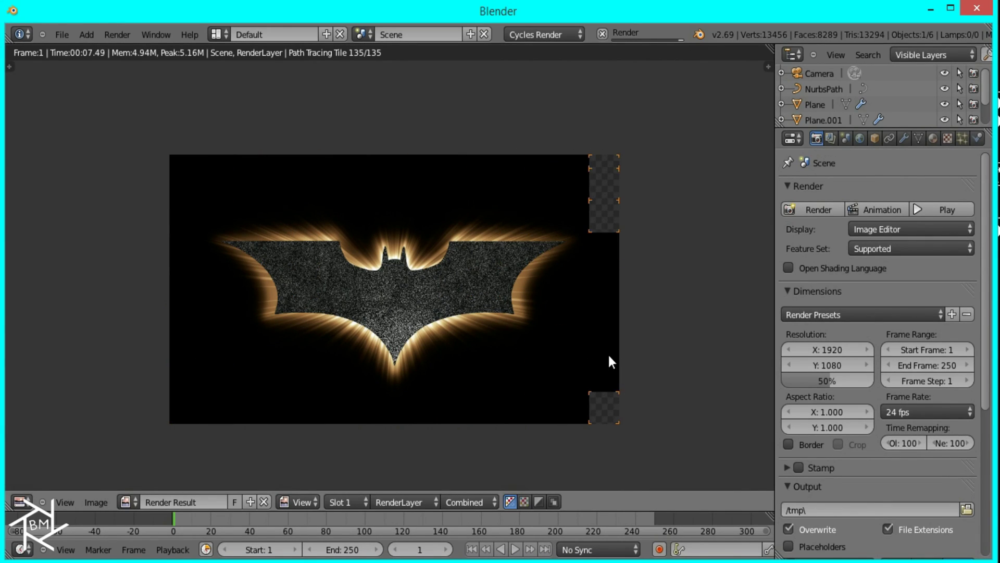
scroll(573, 371, up, 1)
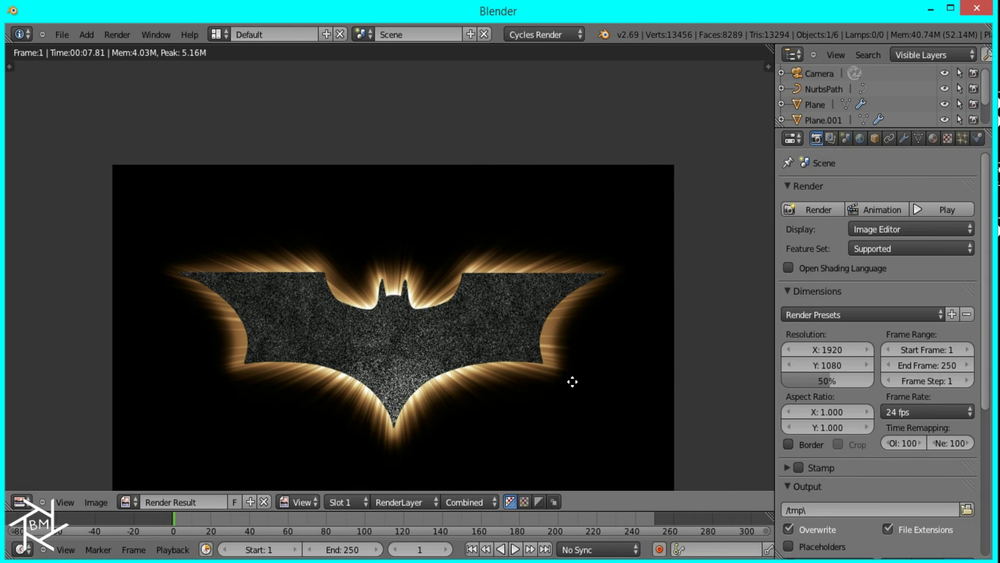
middle_drag(574, 375, 573, 349)
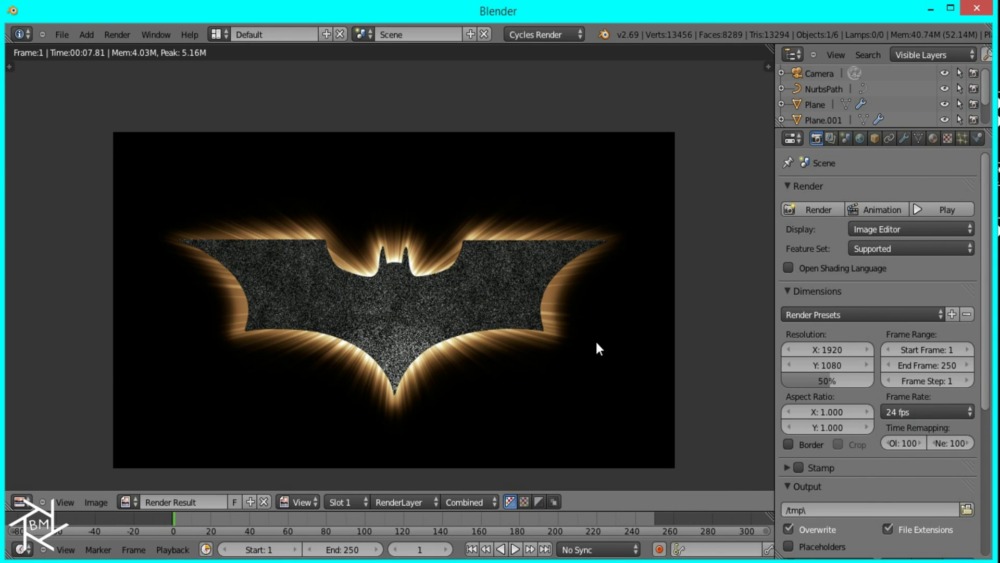
scroll(576, 320, up, 3)
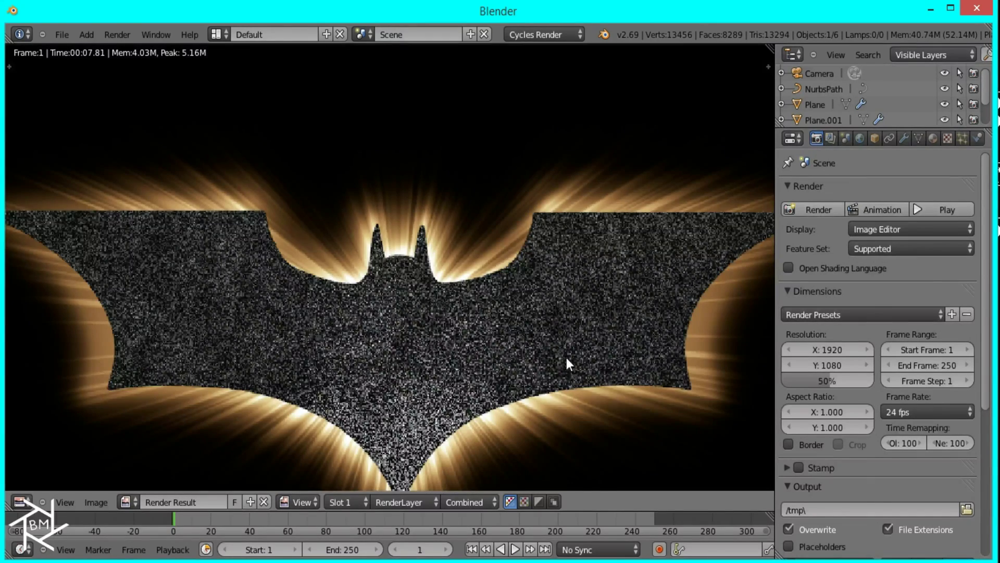
scroll(916, 411, down, 6)
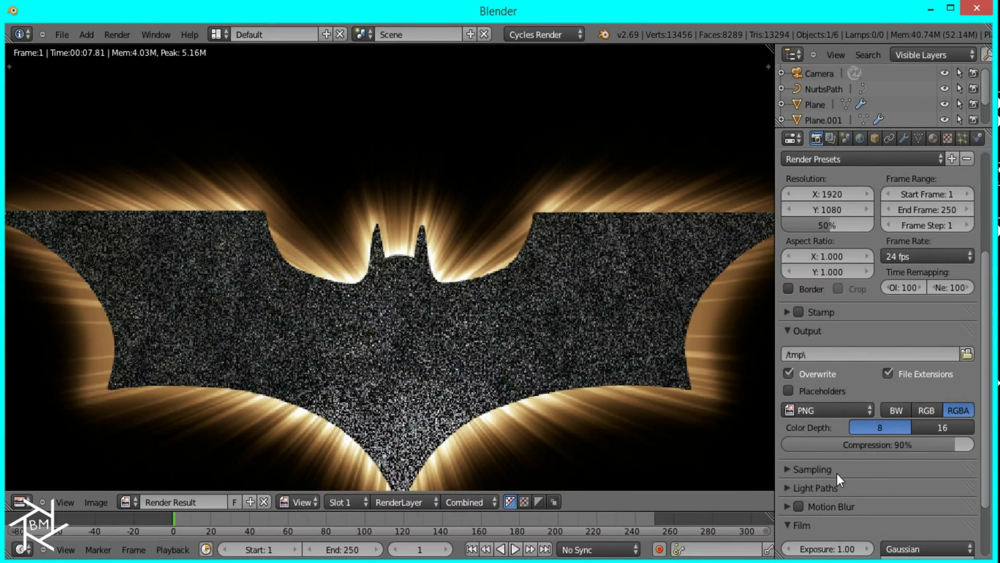
click(837, 471)
scroll(885, 474, down, 3)
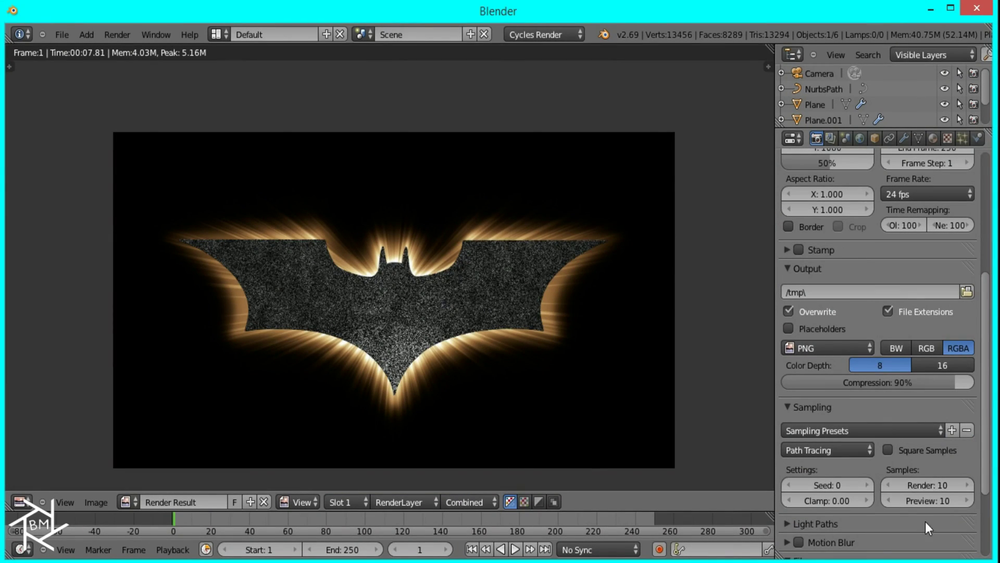